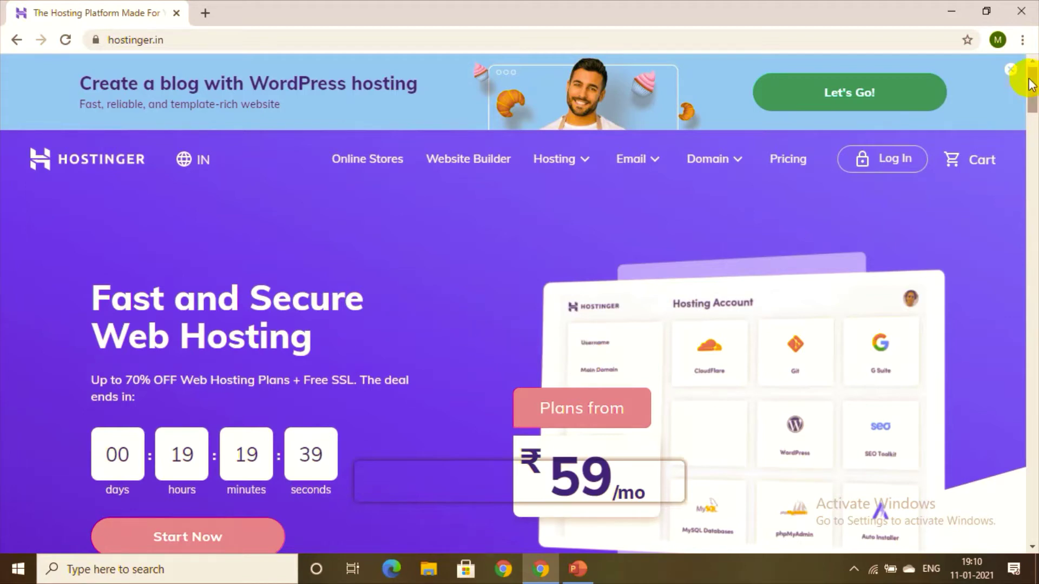
Step: Scroll past the partner logos to the Single, Premium and Business plan feature lists
scroll(1030, 97, "down", 1)
scroll(1031, 97, "down", 2)
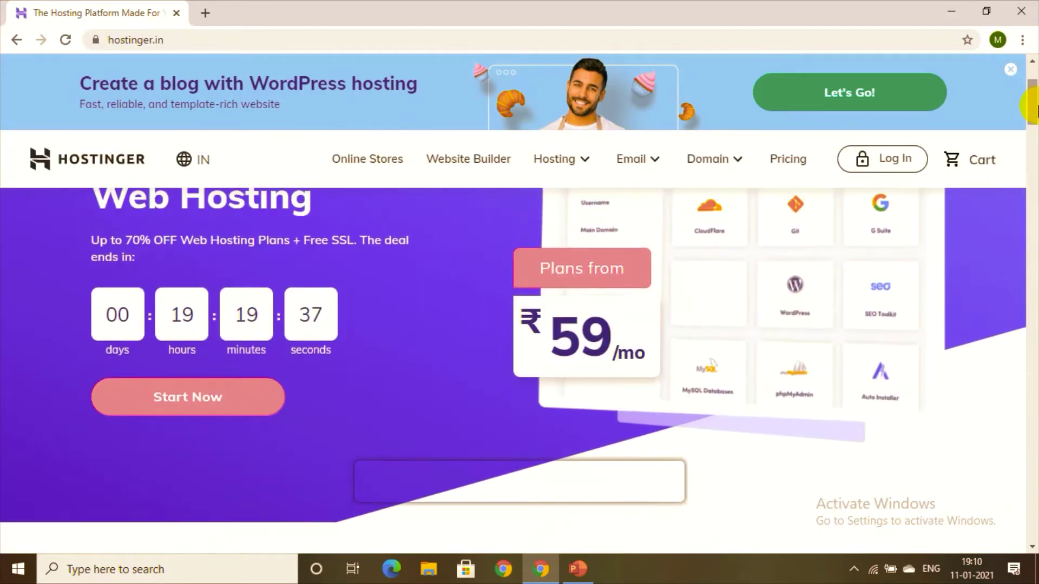
scroll(1030, 111, "down", 2)
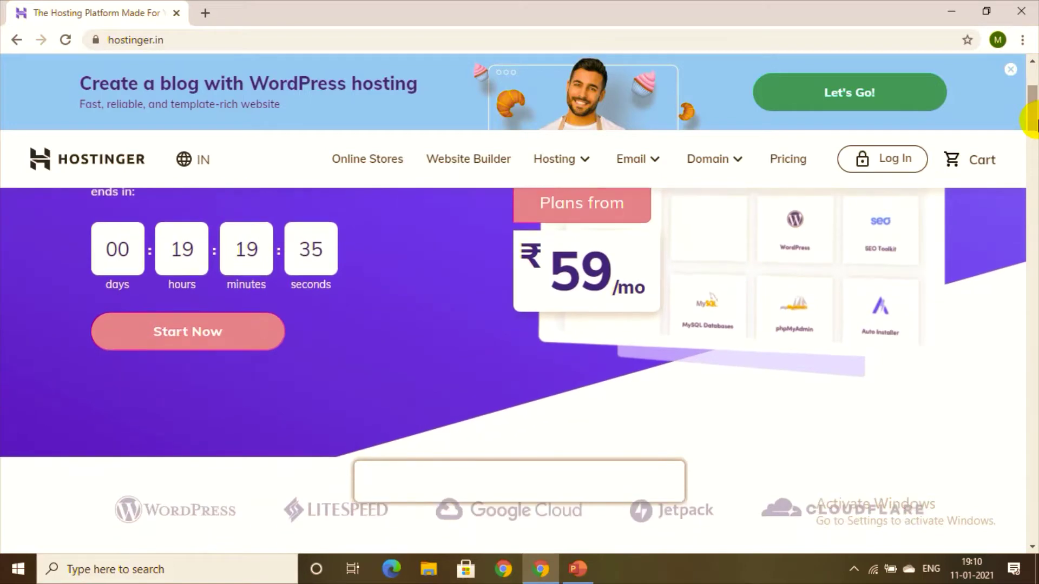
scroll(1031, 97, "up", 4)
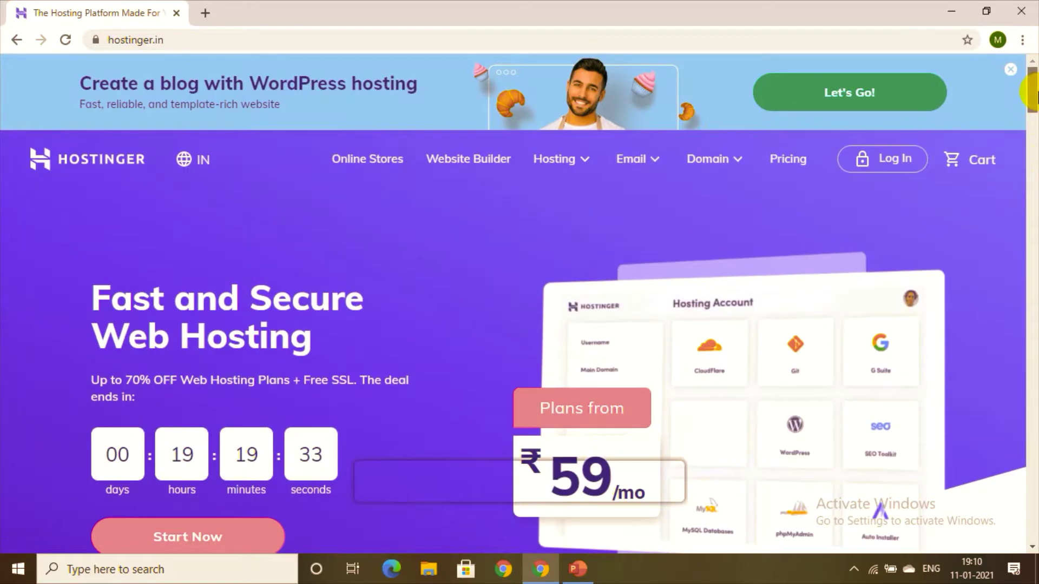
scroll(1032, 100, "down", 1)
scroll(1031, 97, "down", 3)
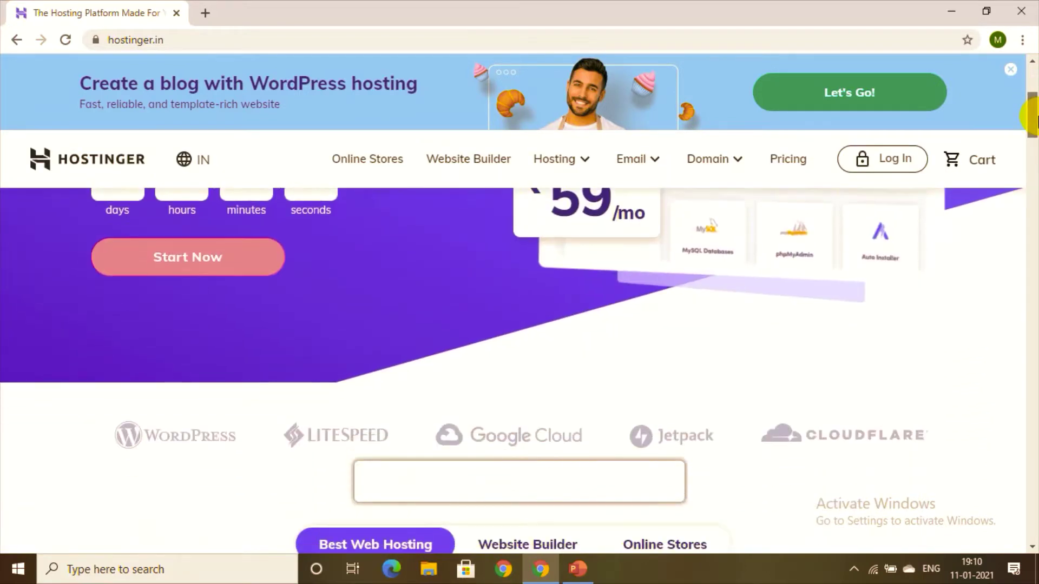
scroll(1030, 98, "up", 4)
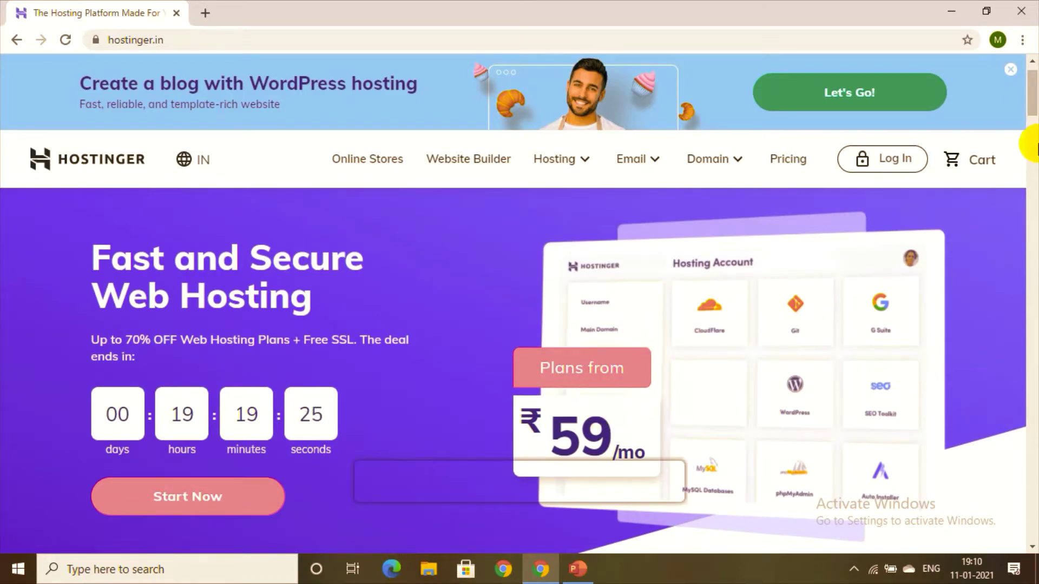
scroll(1034, 144, "down", 5)
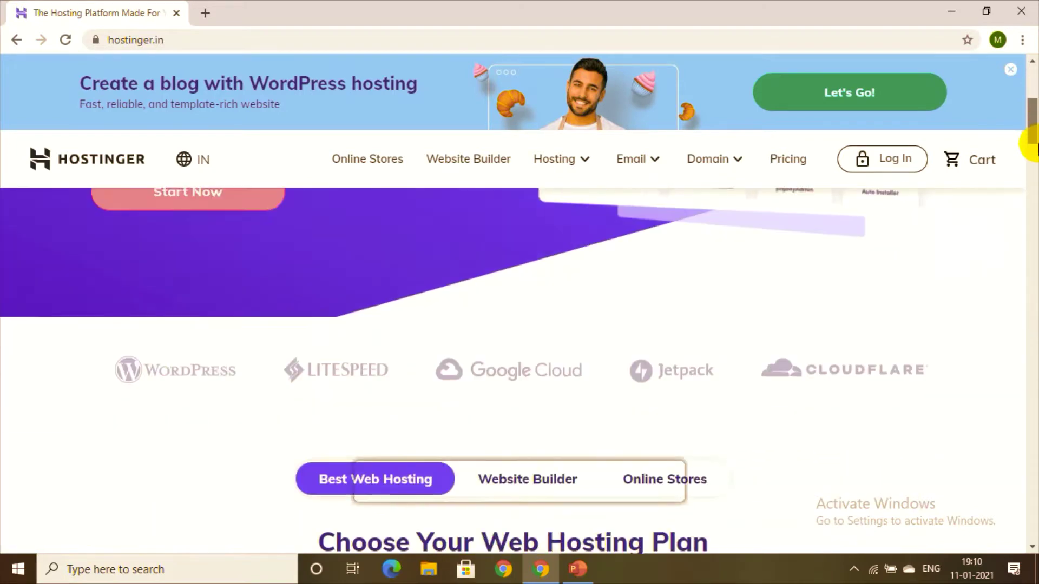
scroll(1034, 143, "down", 5)
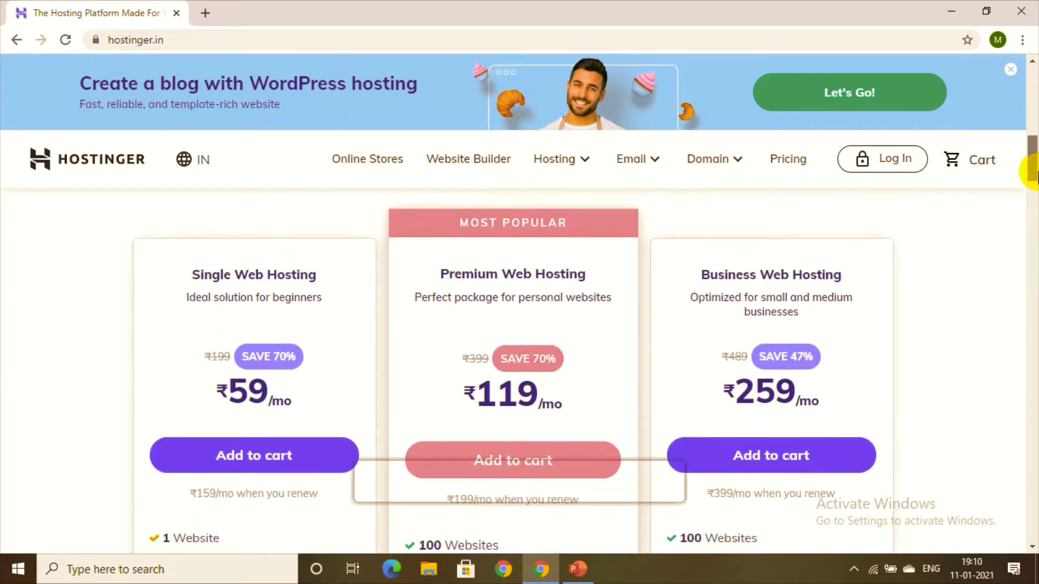
left_click_drag(1034, 172, 1036, 184)
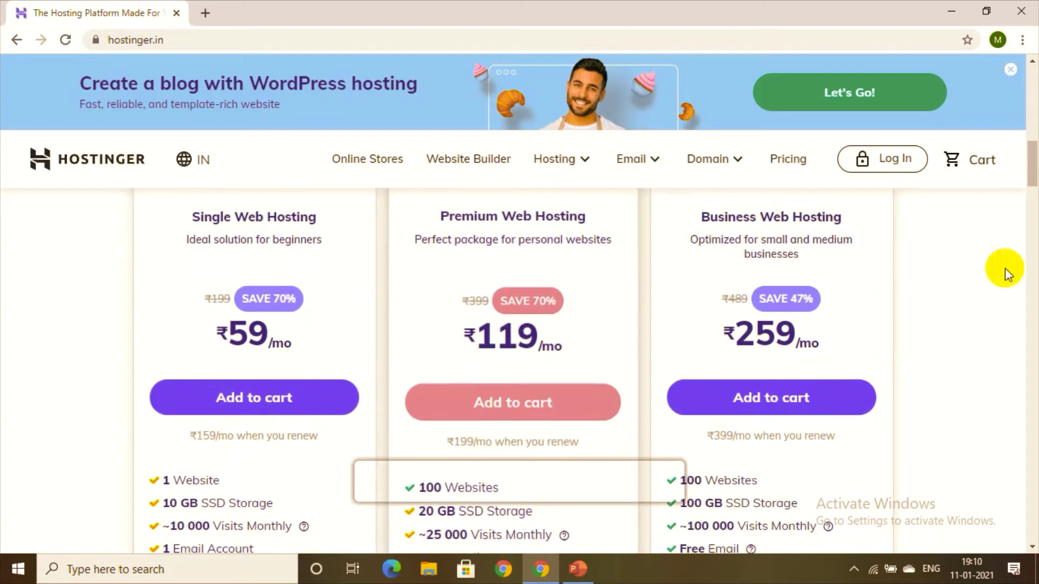
left_click_drag(1033, 185, 1033, 209)
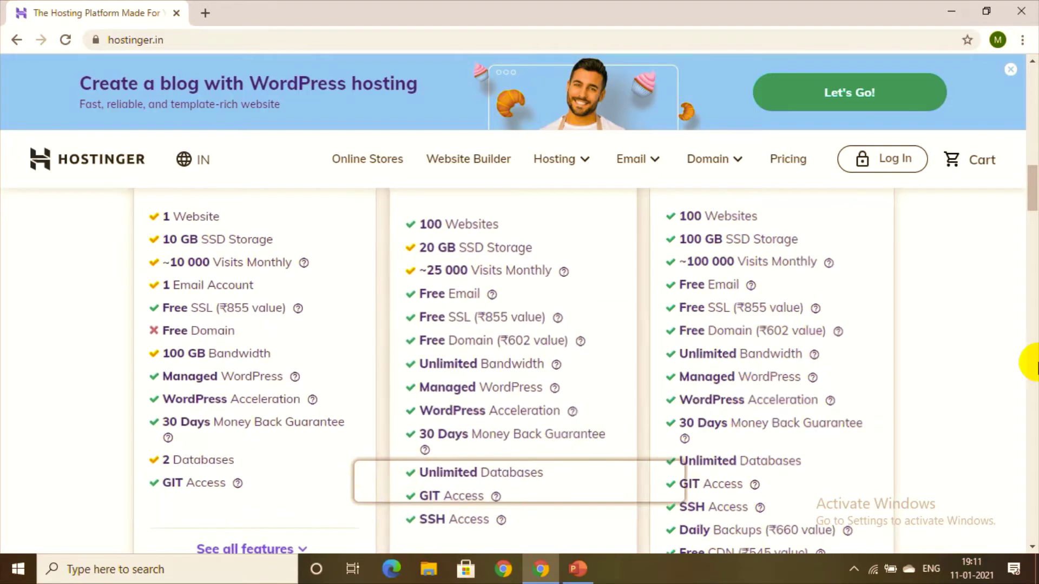
Step: Scroll through the hosting plan cards to compare their listed features
left_click_drag(1033, 187, 1032, 154)
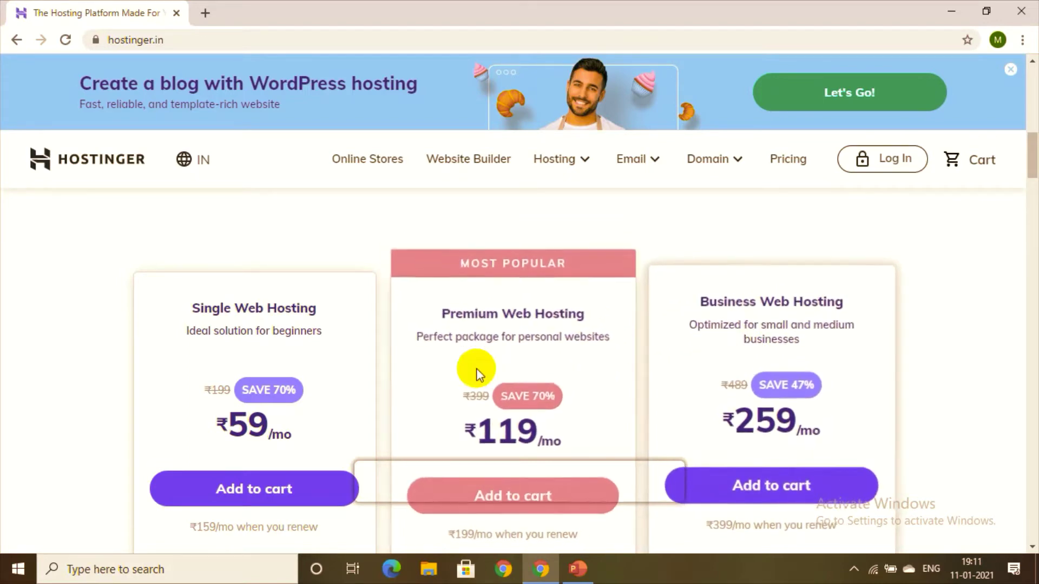
scroll(1030, 162, "down", 2)
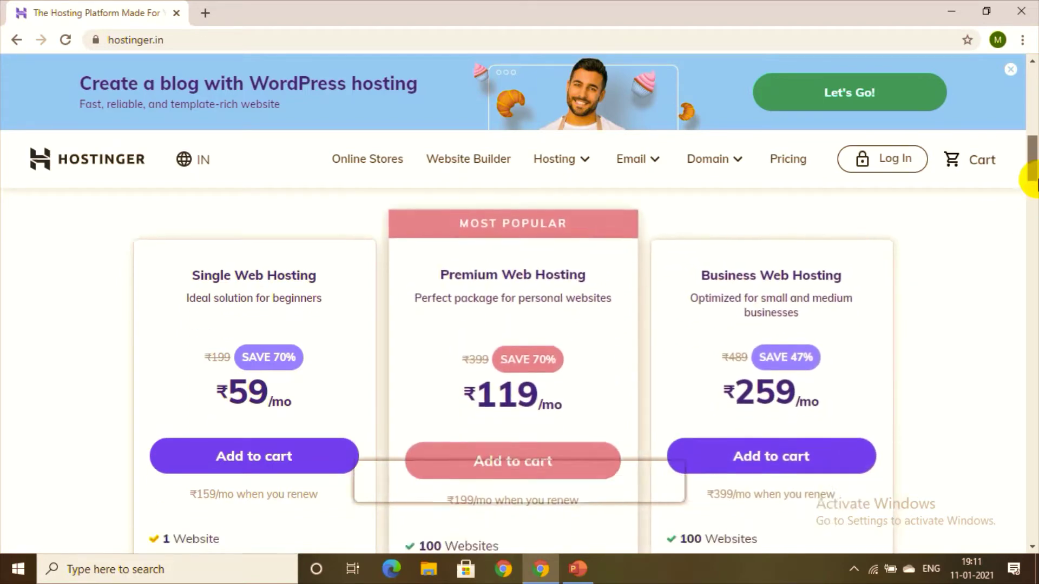
scroll(1034, 187, "up", 1)
scroll(1034, 192, "down", 4)
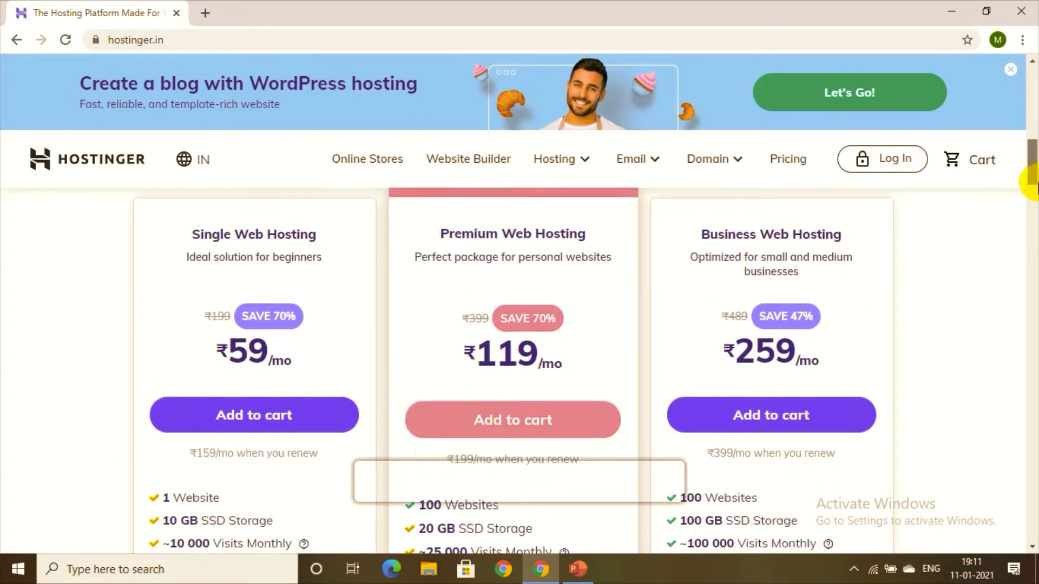
left_click_drag(1034, 196, 1033, 213)
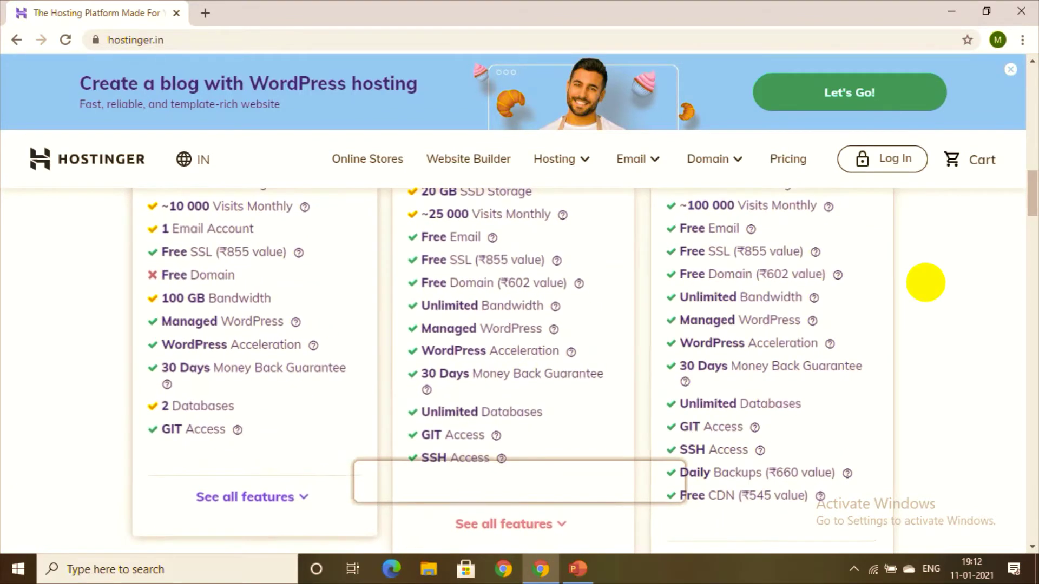
scroll(1035, 213, "down", 5)
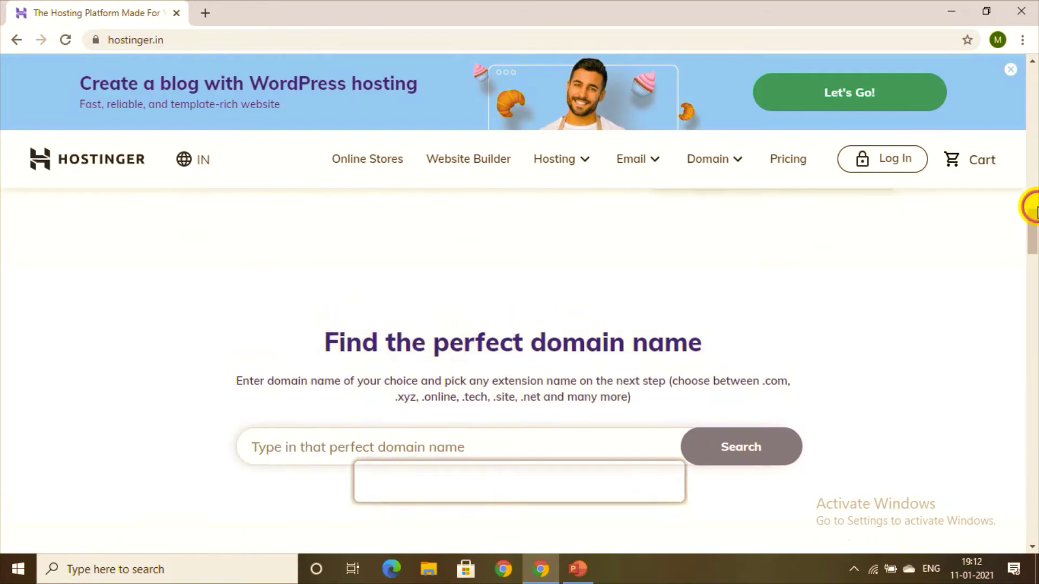
left_click_drag(1029, 204, 1035, 158)
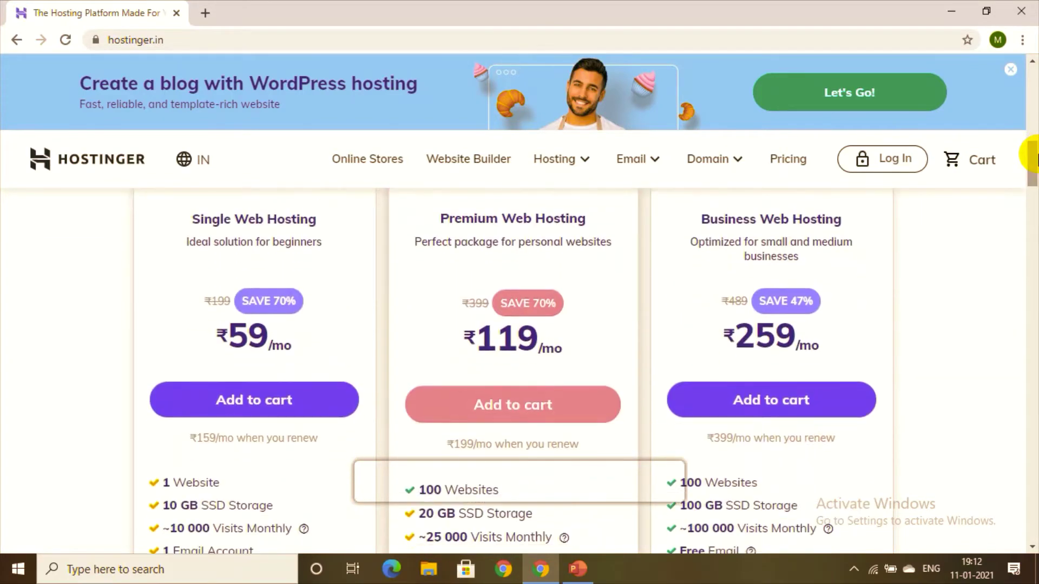
Step: Expand all plan features, then return to Premium's ₹119/mo price and Add to cart button
scroll(1035, 158, "down", 1)
scroll(1036, 158, "up", 2)
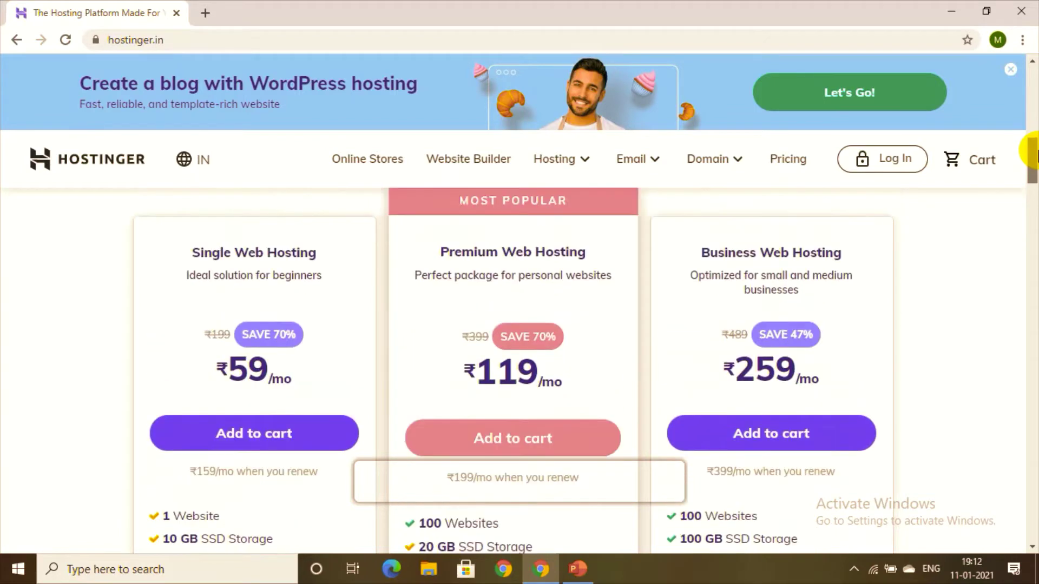
scroll(1035, 158, "down", 1)
scroll(1035, 158, "down", 3)
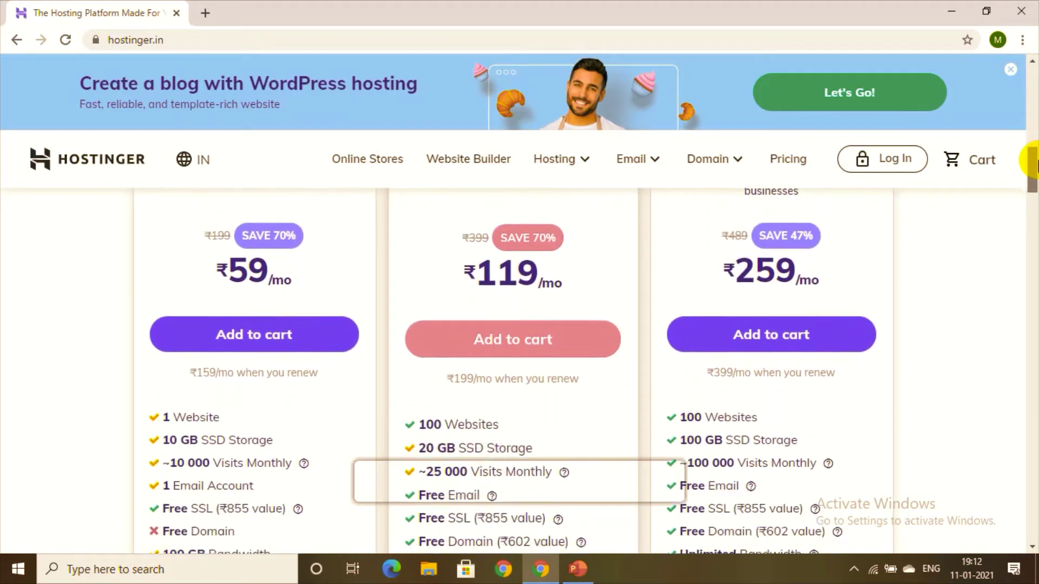
scroll(1035, 168, "down", 3)
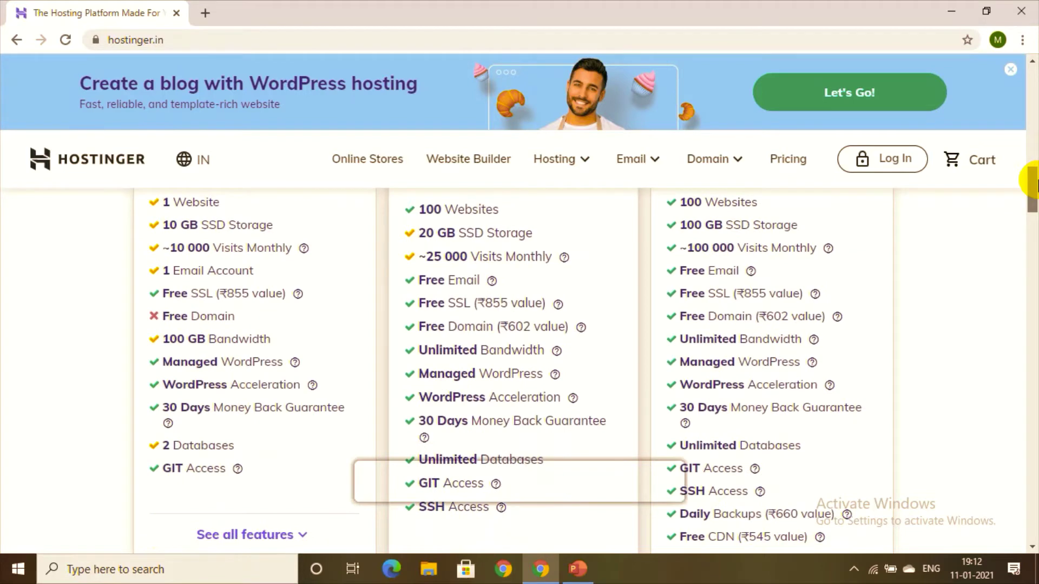
left_click_drag(1035, 186, 1035, 164)
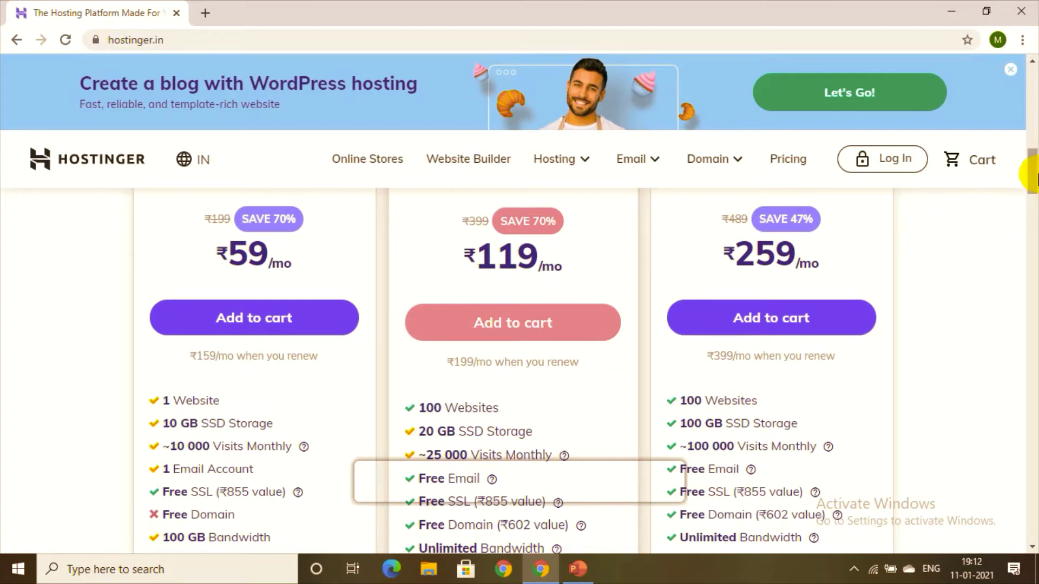
left_click_drag(1034, 174, 1034, 171)
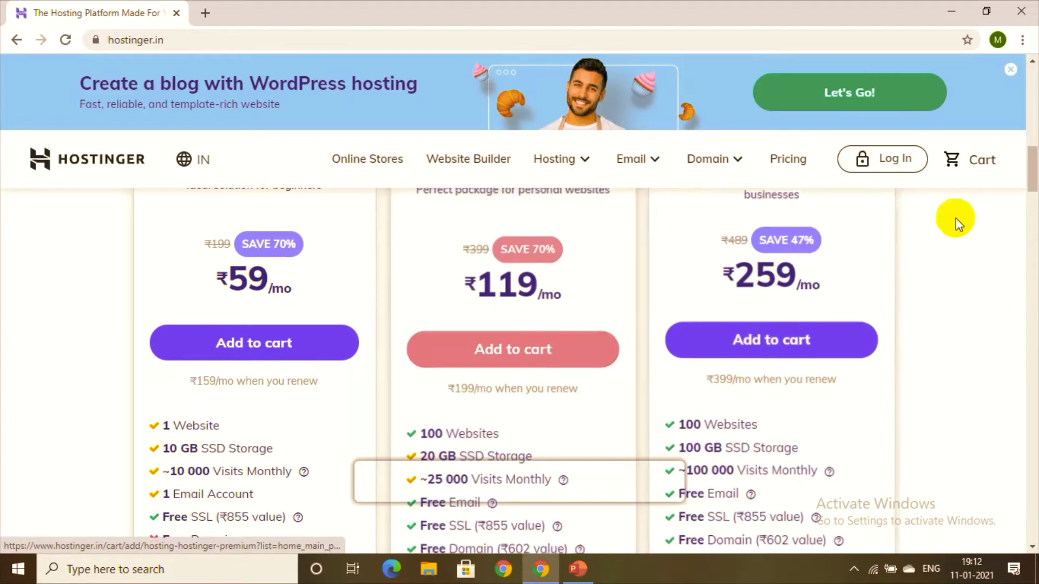
left_click_drag(1035, 176, 1034, 226)
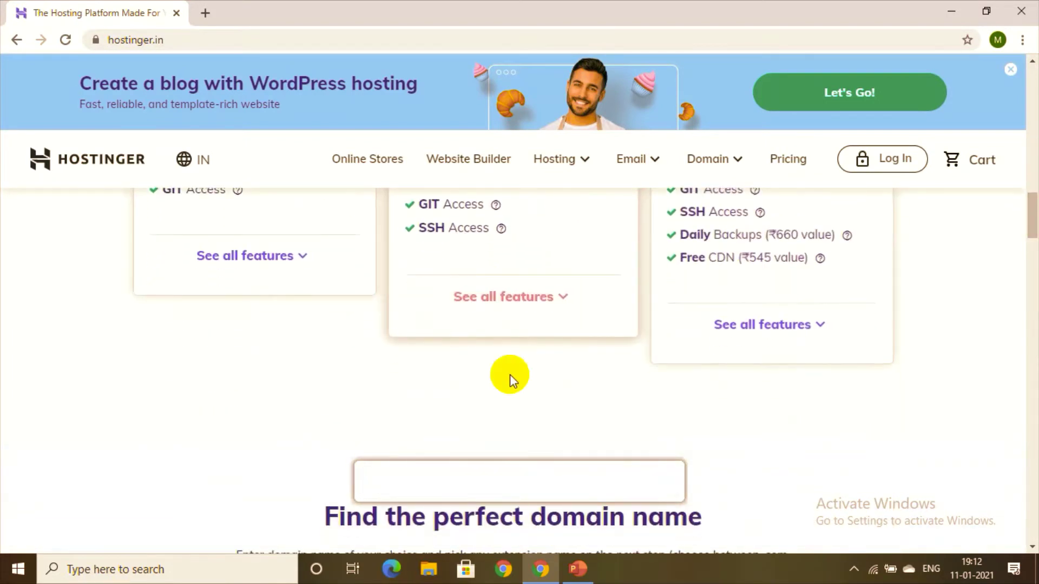
left_click(528, 292)
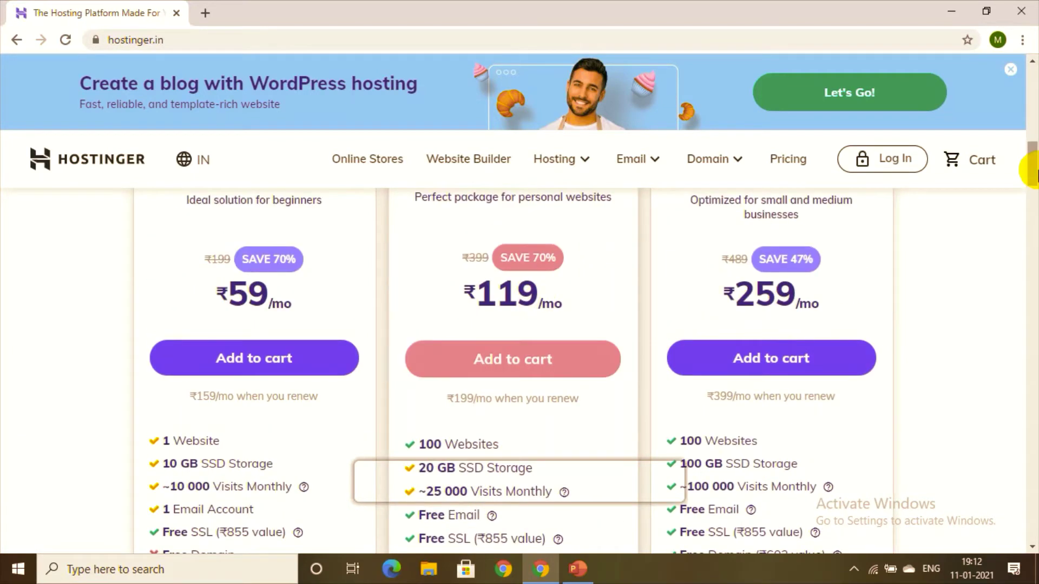
left_click_drag(1033, 162, 1036, 169)
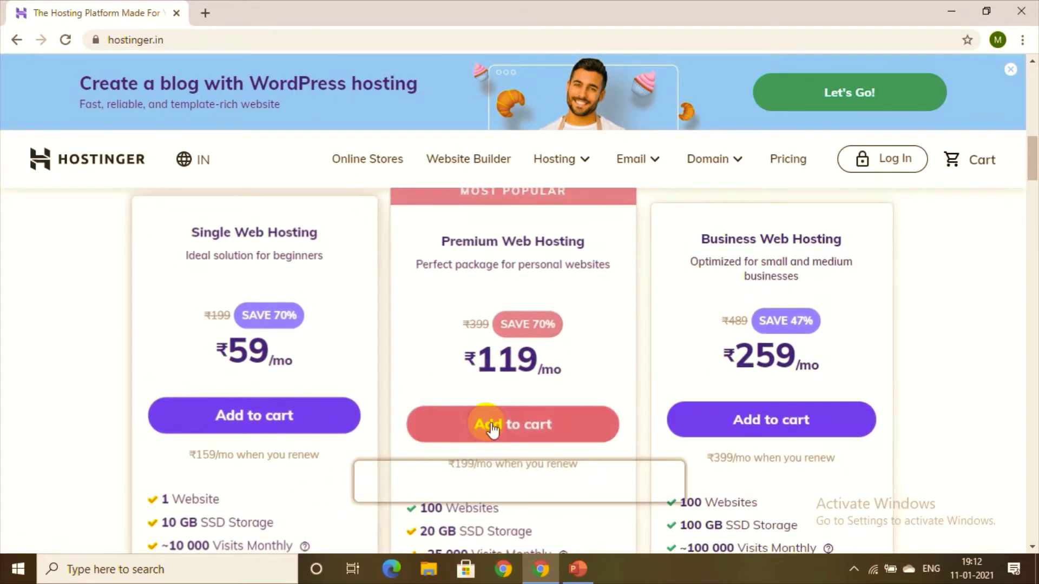
Step: Add Premium Web Hosting to the cart and scroll to the free domain offer
left_click(494, 426)
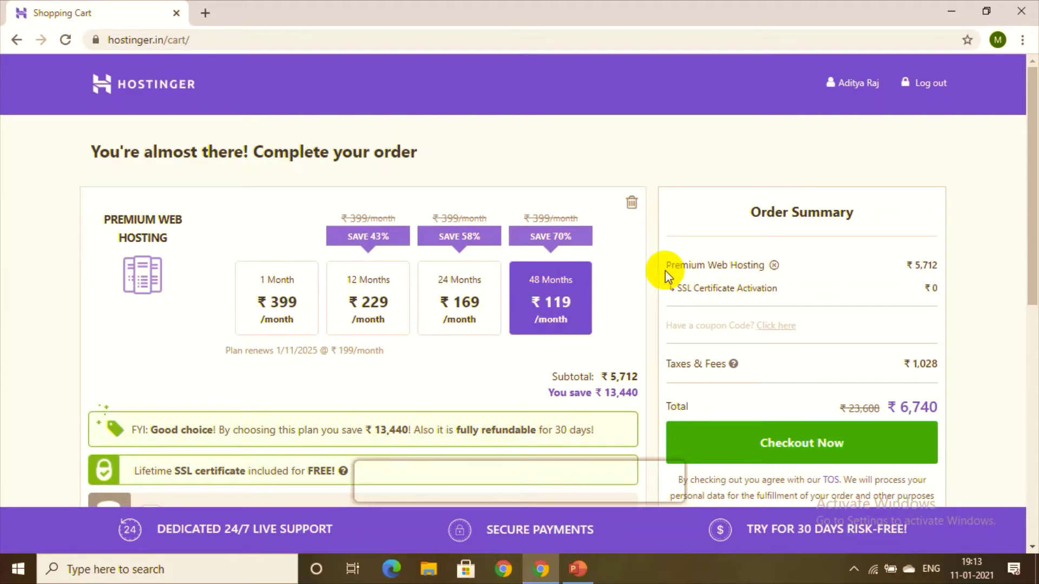
left_click_drag(1033, 279, 1033, 508)
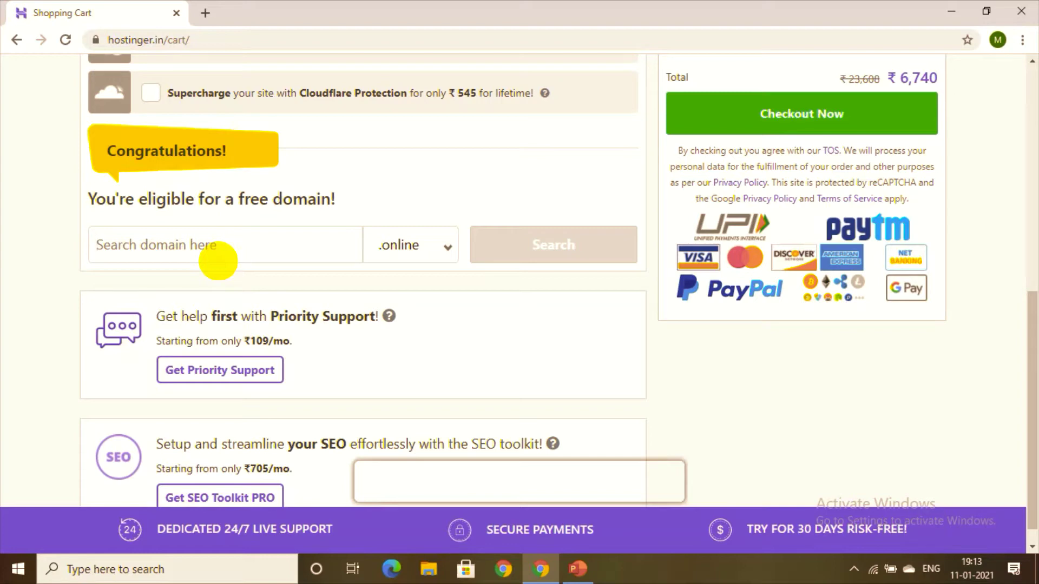
Step: Search for hjkhug with the .com extension in the free-domain box
type("hjkhug")
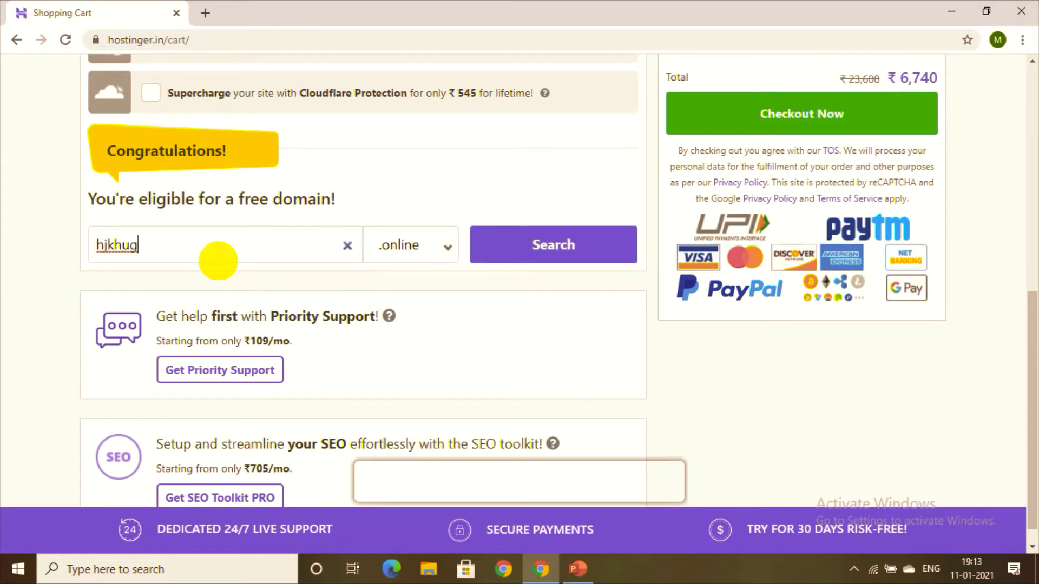
left_click(420, 238)
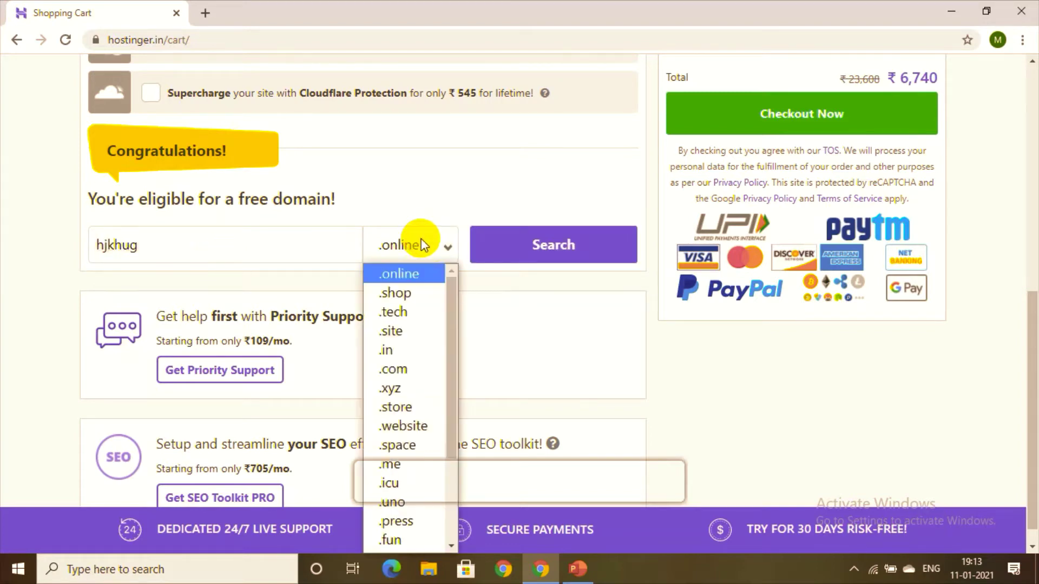
left_click(436, 369)
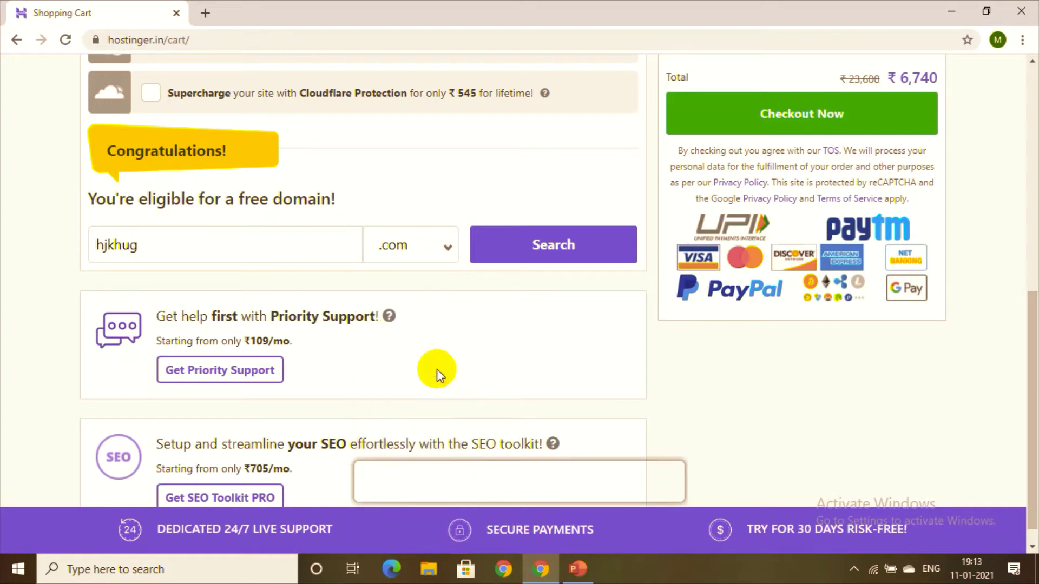
left_click(447, 248)
left_click(424, 245)
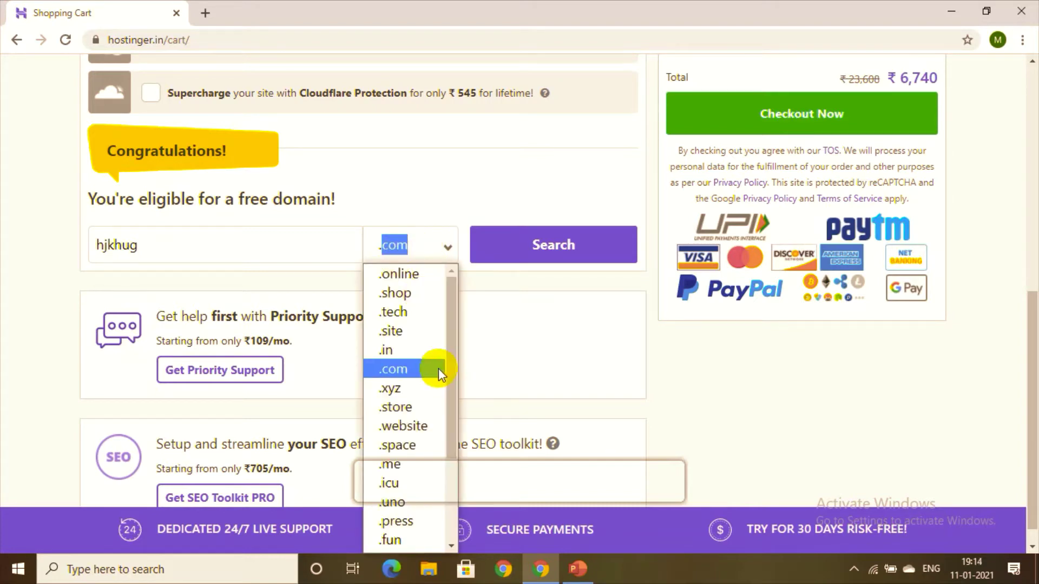
left_click_drag(451, 362, 469, 345)
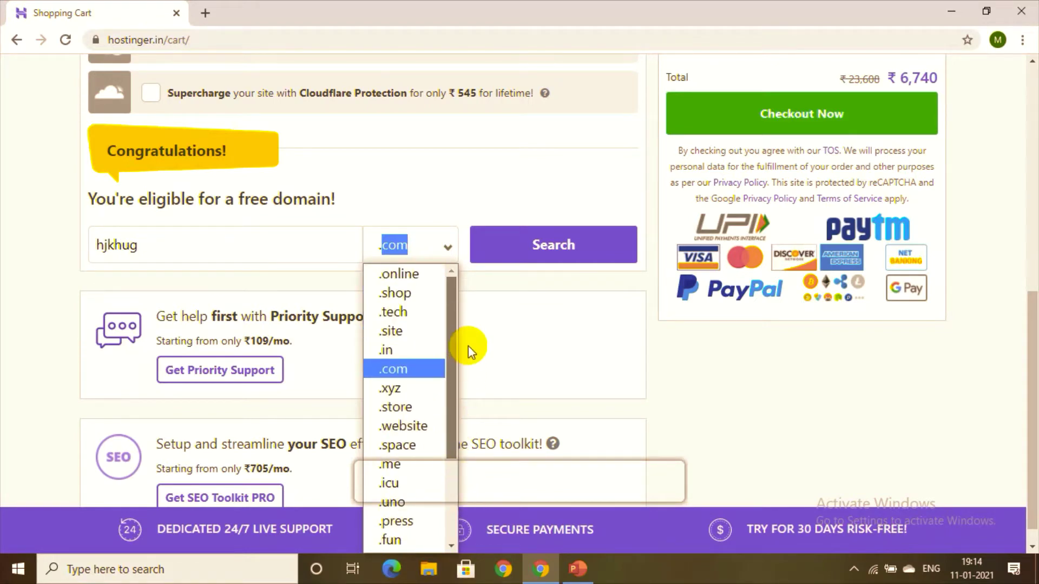
left_click(413, 368)
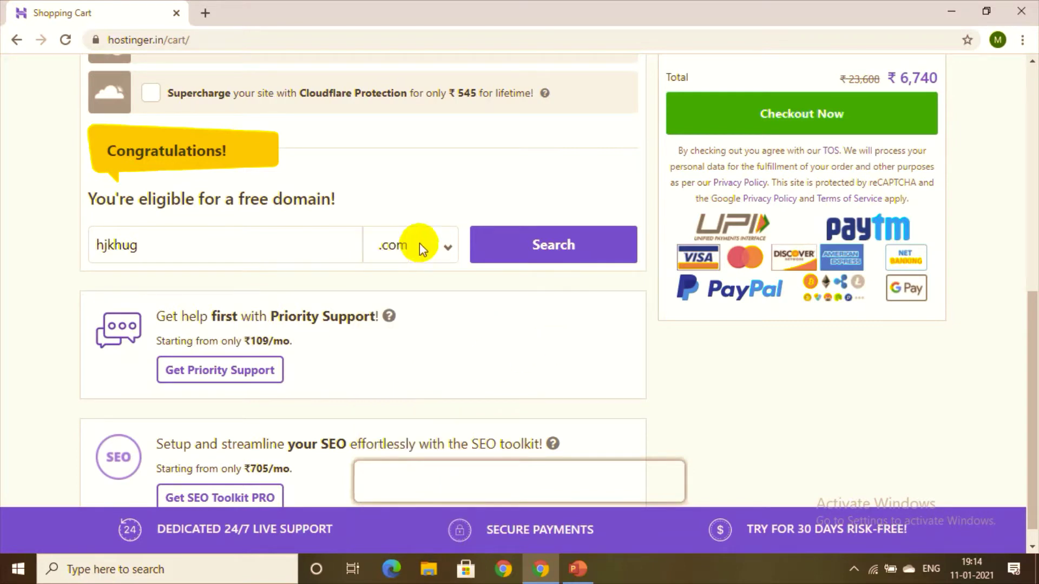
left_click(511, 248)
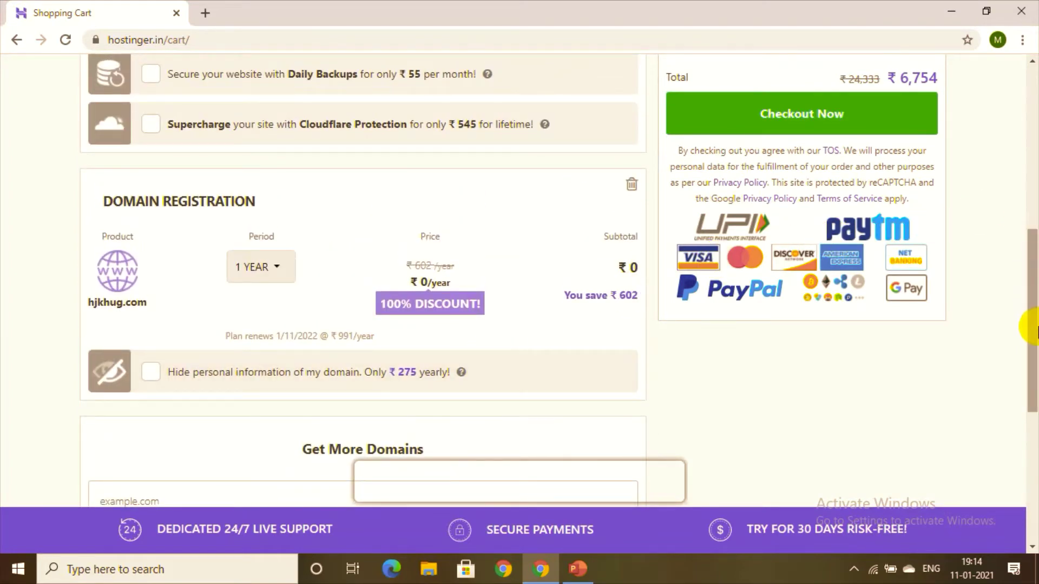
left_click_drag(1034, 336, 1034, 155)
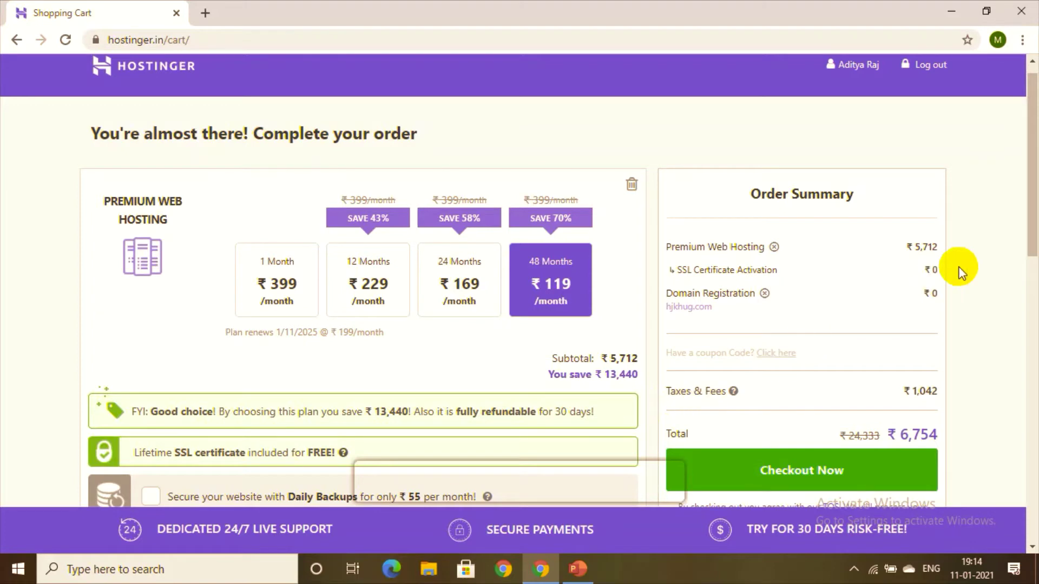
left_click_drag(1028, 250, 1032, 273)
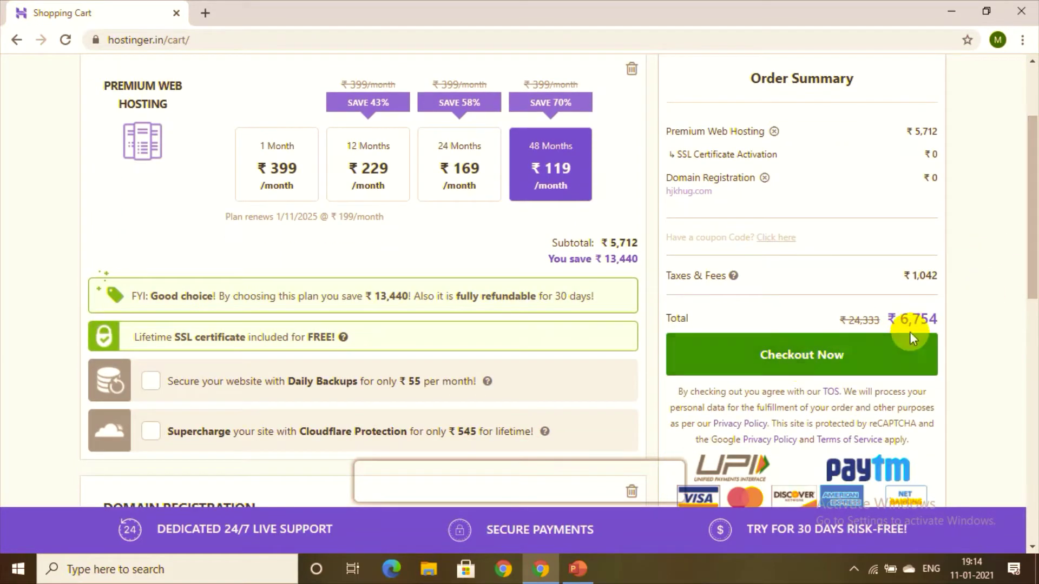
Step: Check out the order, pay with account balance, and reach hPanel's Hosting page
left_click(836, 373)
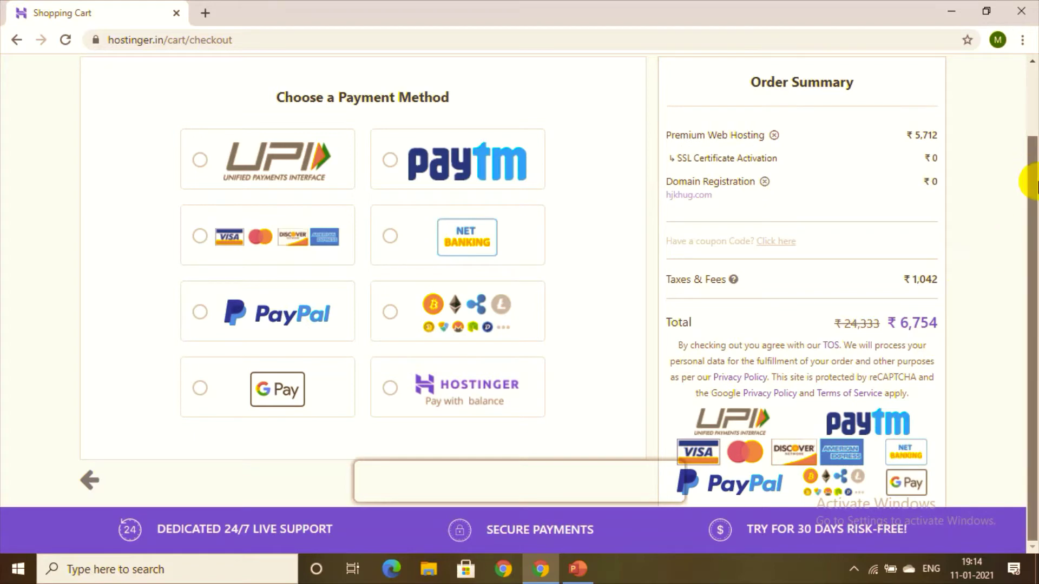
left_click_drag(1034, 248, 1036, 409)
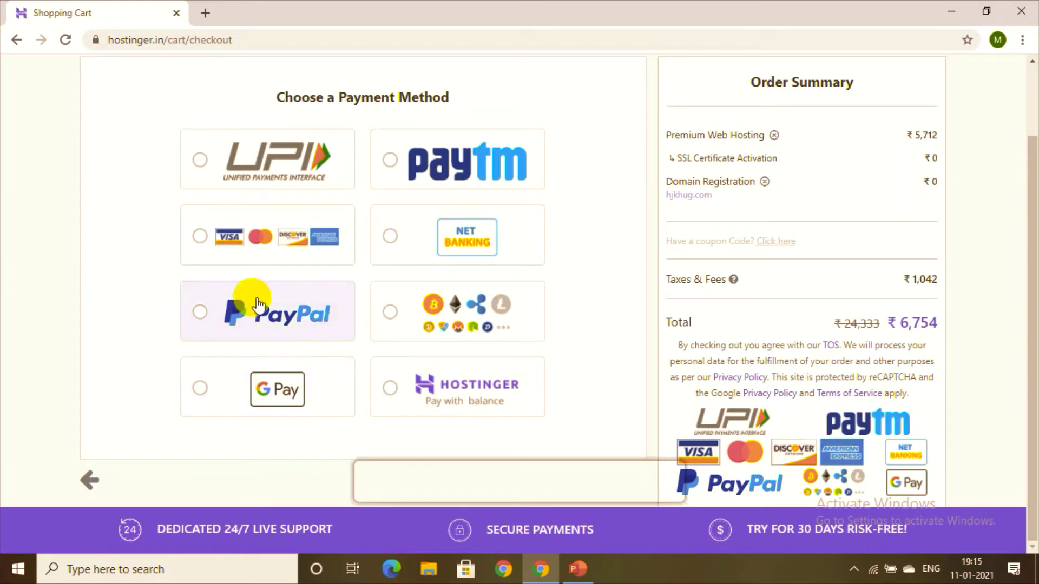
left_click(443, 397)
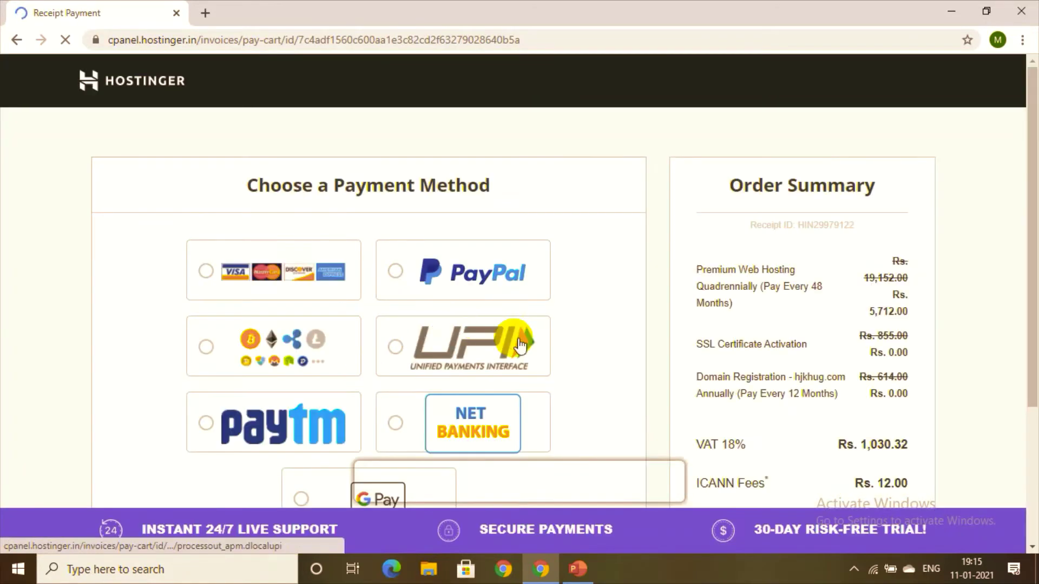
left_click_drag(1034, 238, 1034, 292)
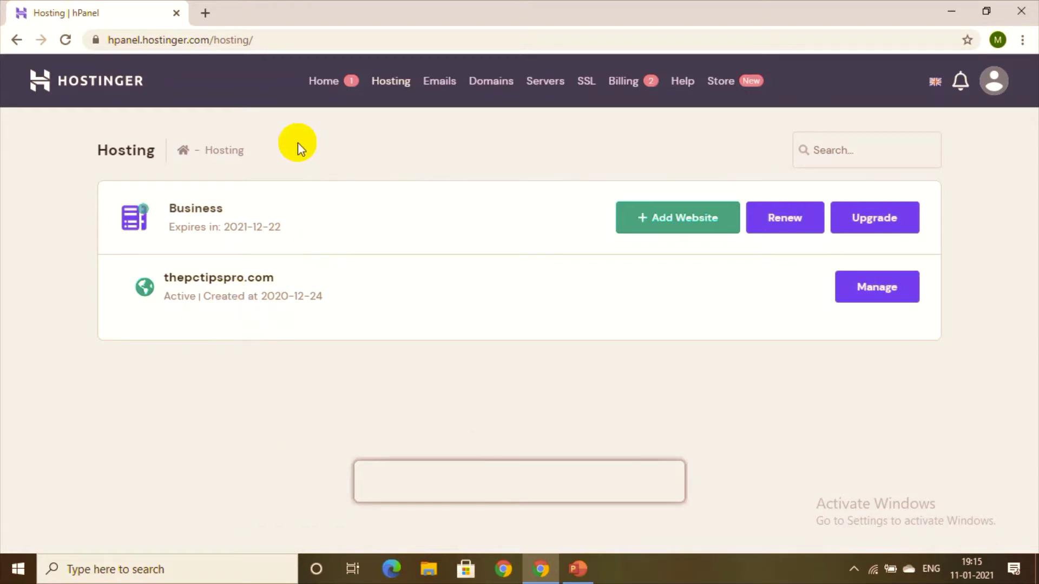
Step: Manage the thepctipspro.com hosting account and open its Auto Installer under Website
left_click(348, 81)
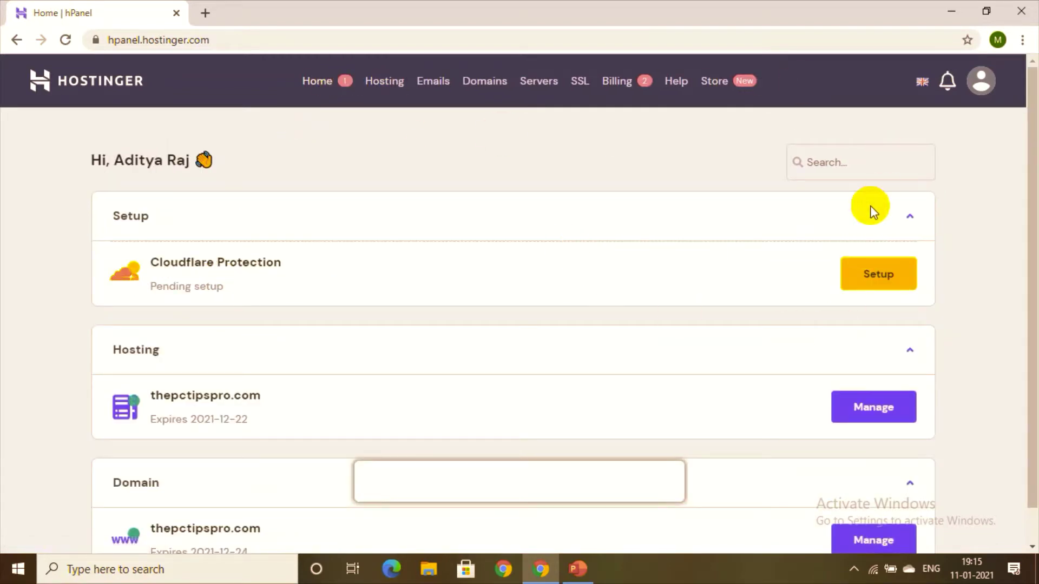
left_click(406, 86)
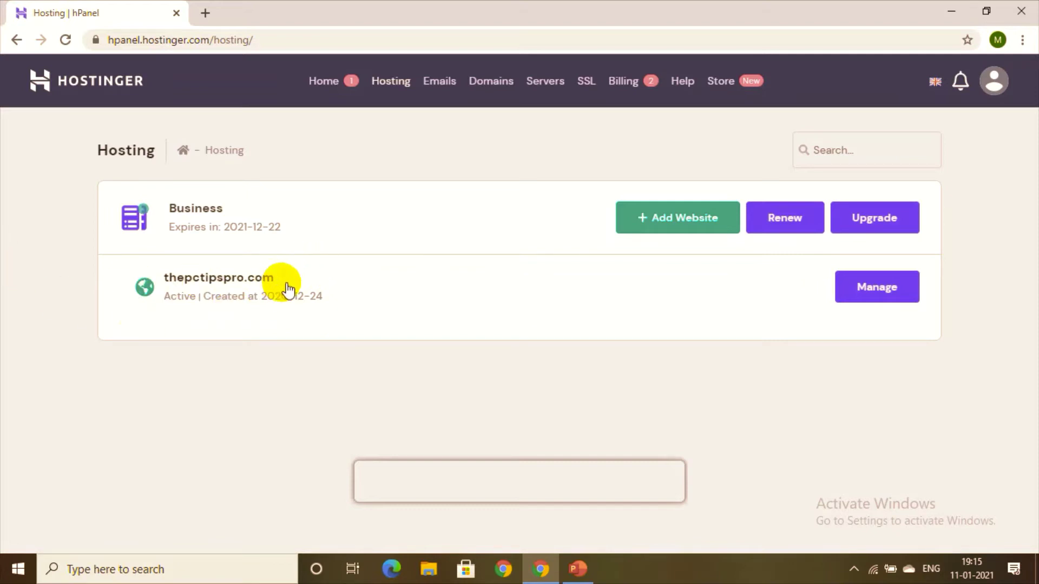
left_click(895, 285)
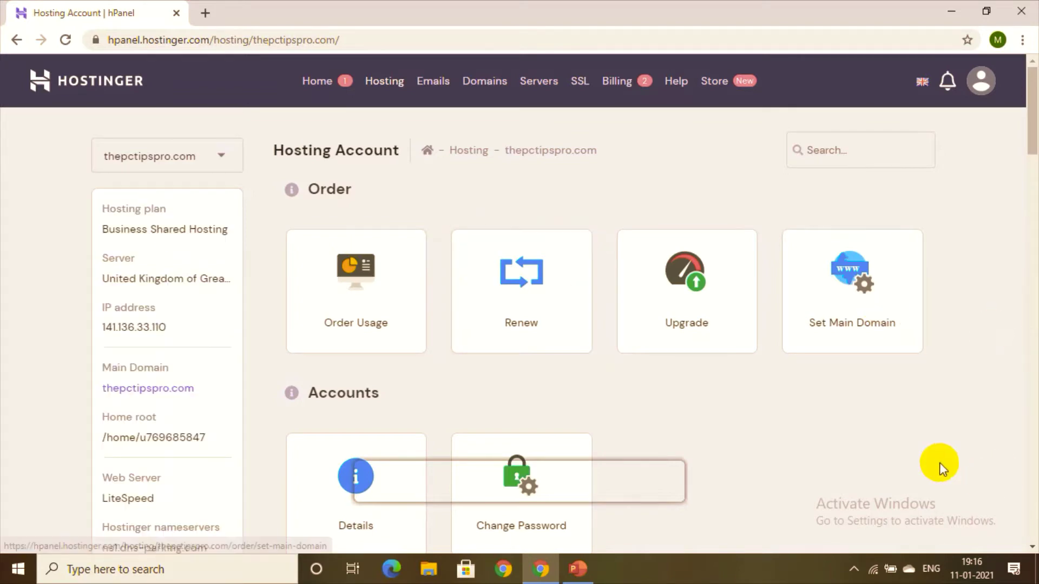
left_click_drag(1031, 108, 1030, 303)
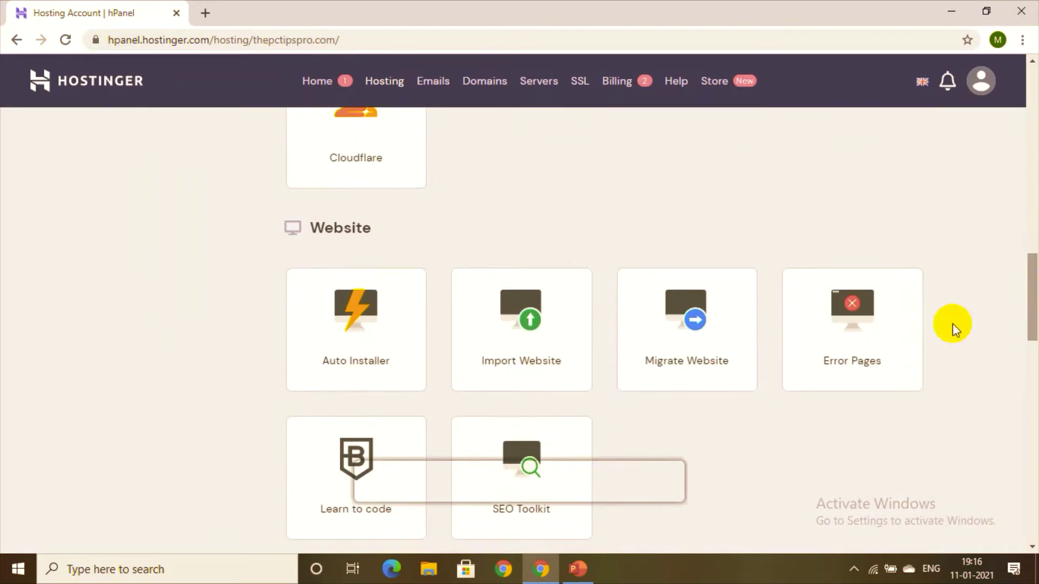
left_click(339, 362)
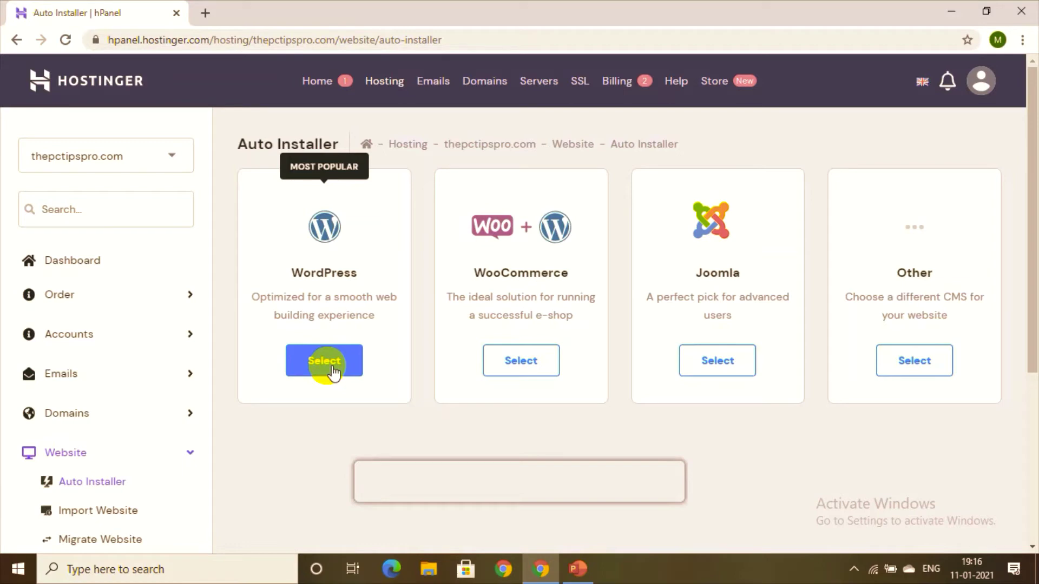
Step: Install WordPress with install directory, admin password, site title and English language
left_click(332, 372)
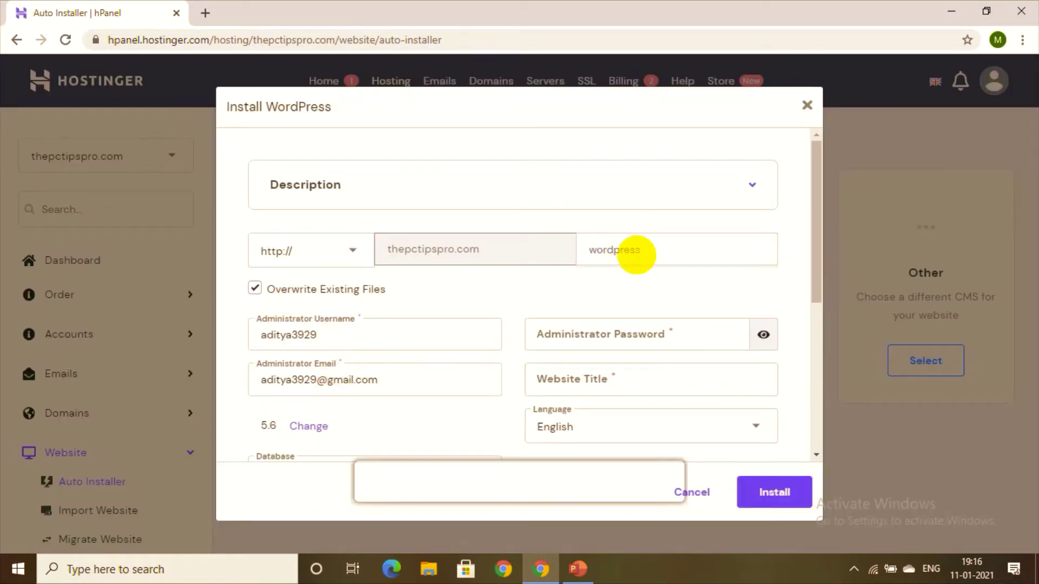
left_click(627, 254)
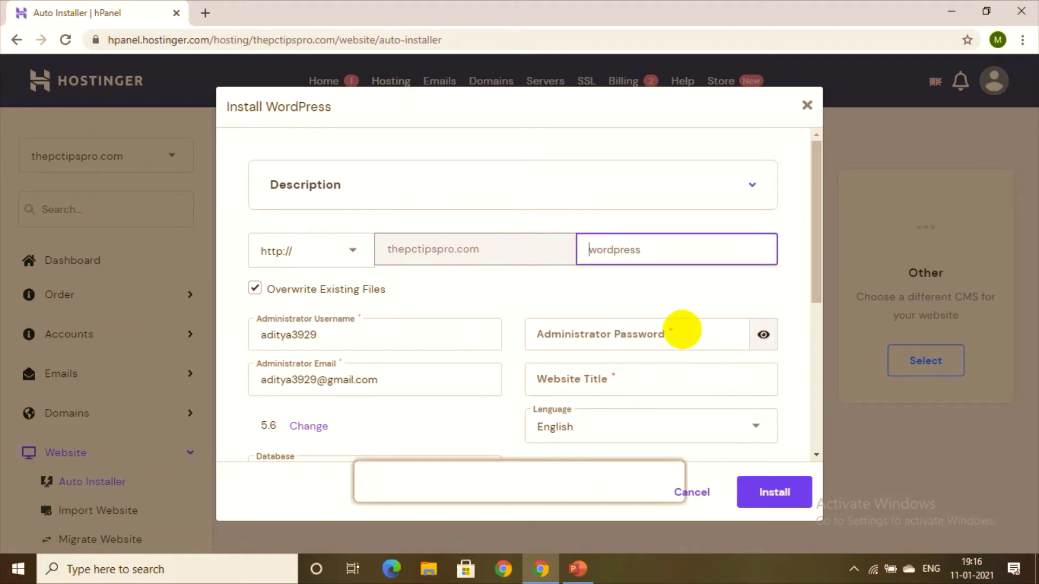
left_click(681, 329)
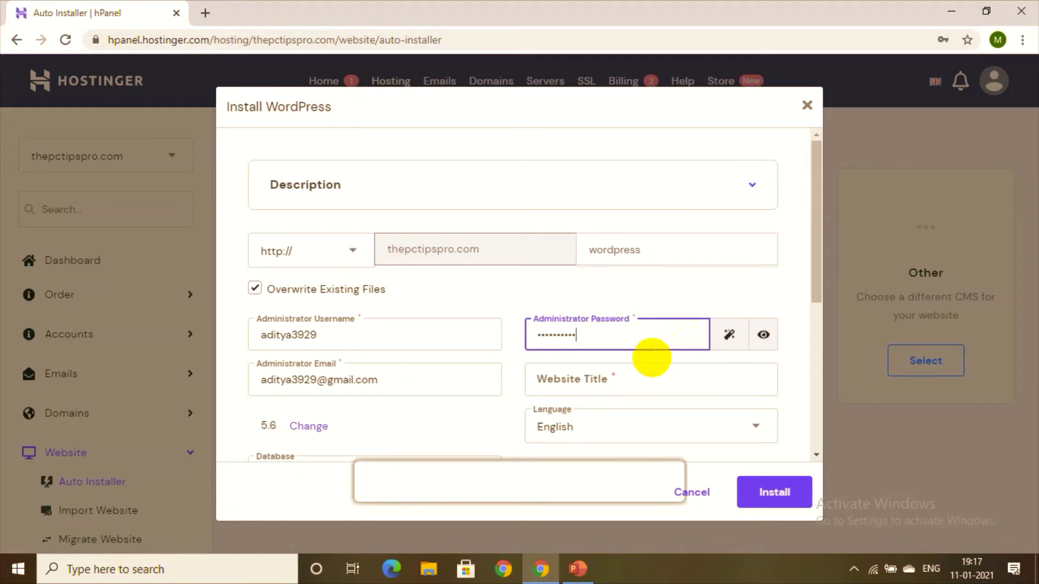
left_click(634, 389)
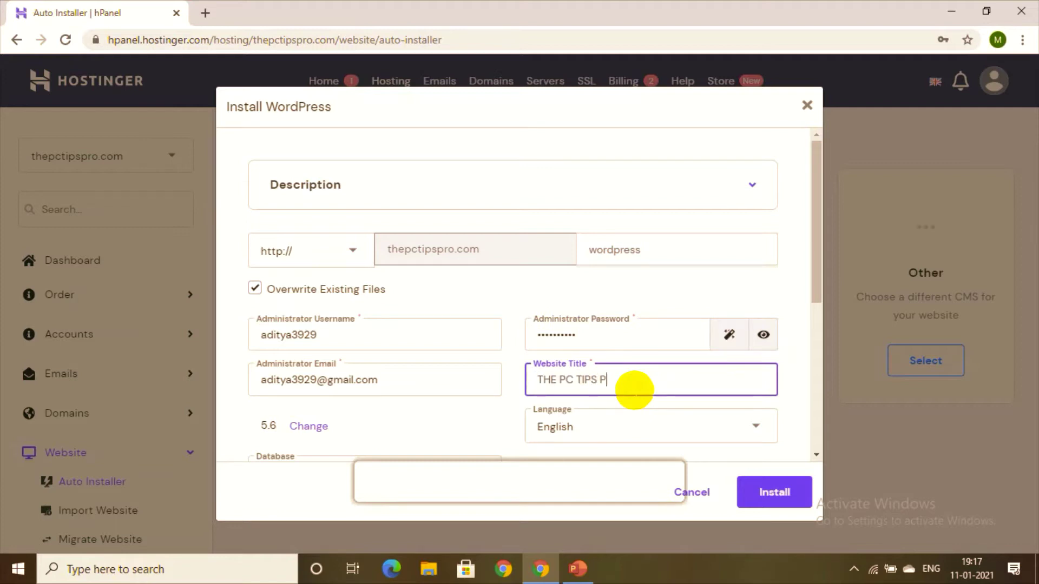
left_click(624, 424)
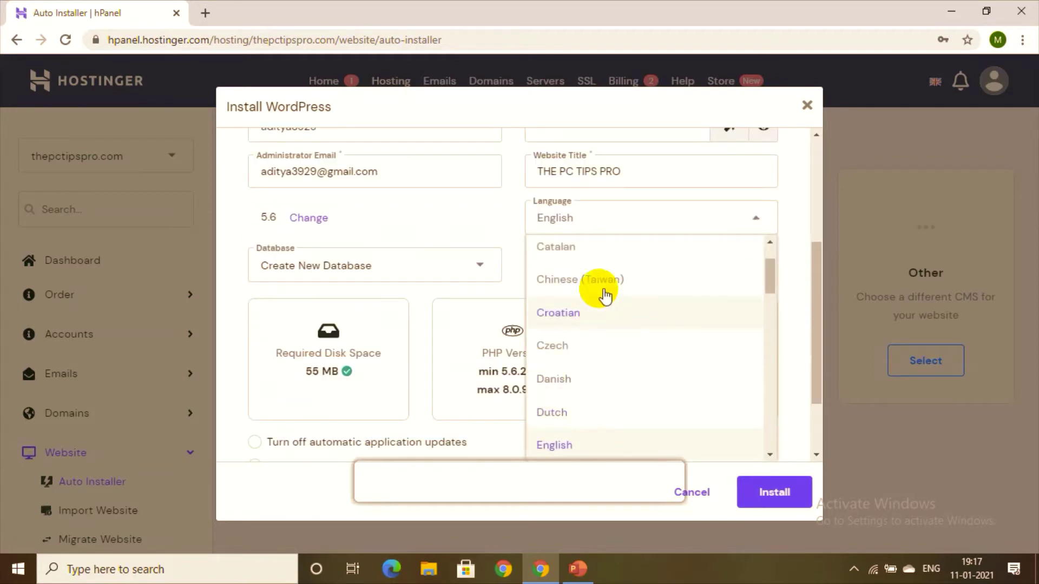
left_click(599, 446)
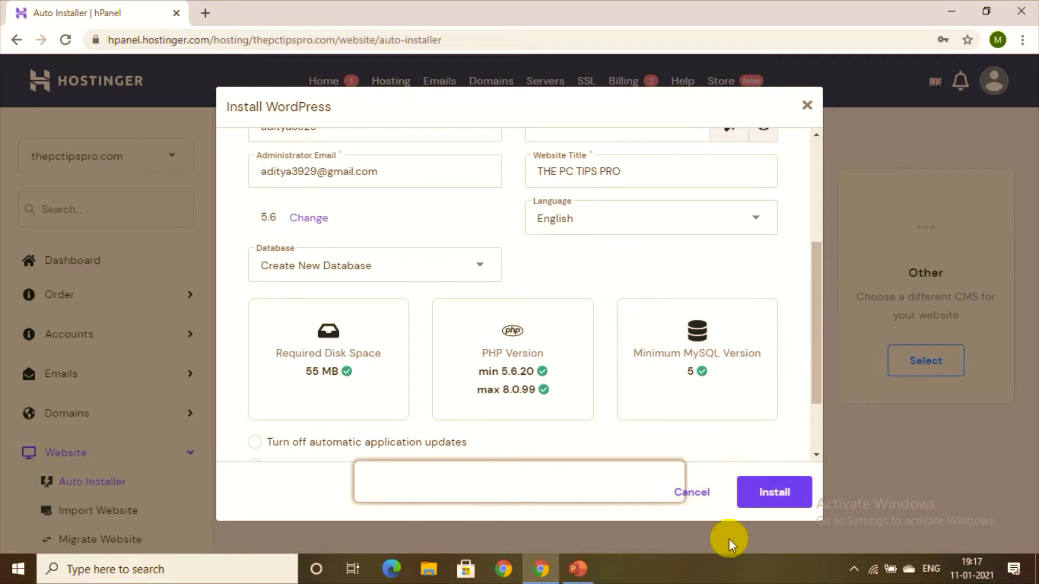
left_click(773, 490)
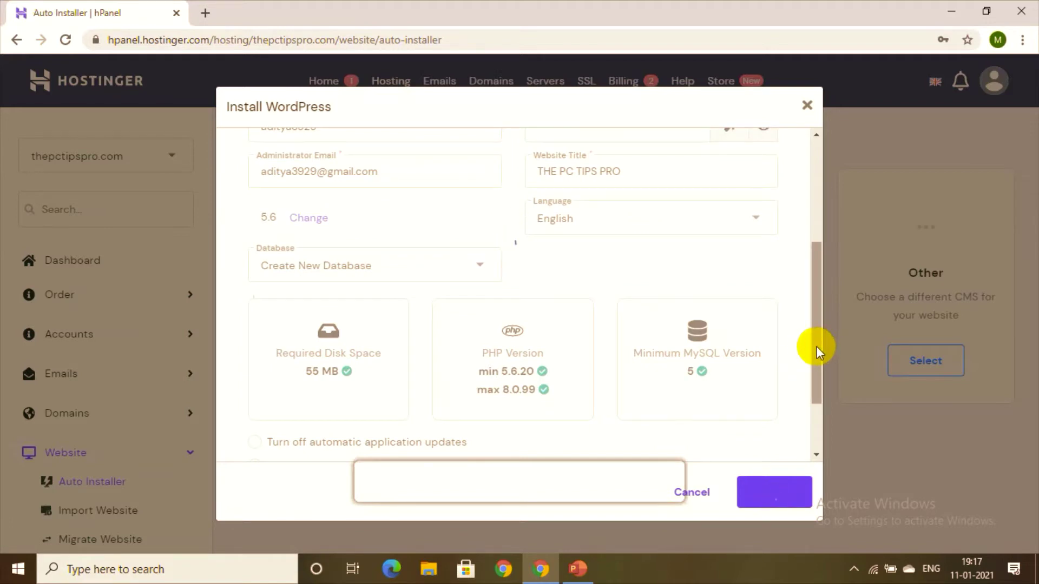
left_click_drag(816, 346, 839, 208)
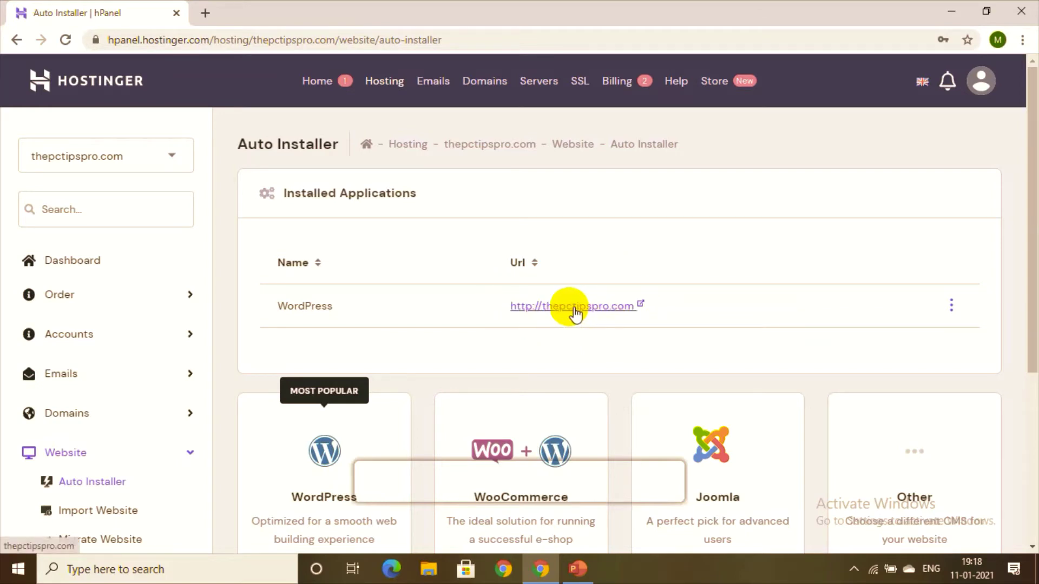
Step: Open thepctipspro.com in a new tab, view the Hello world! post, then return
left_click(612, 306)
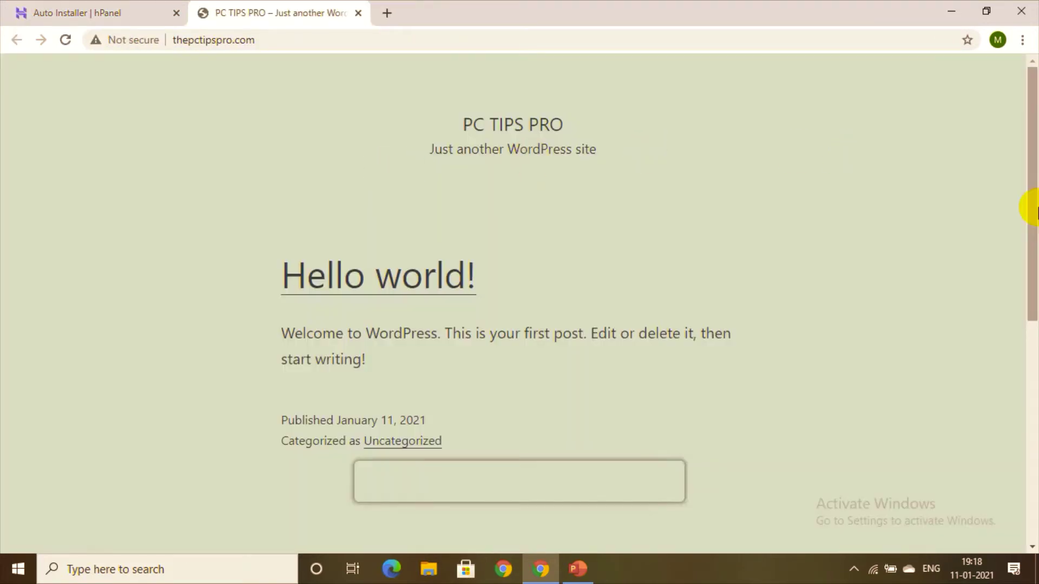
left_click_drag(1030, 211, 1034, 364)
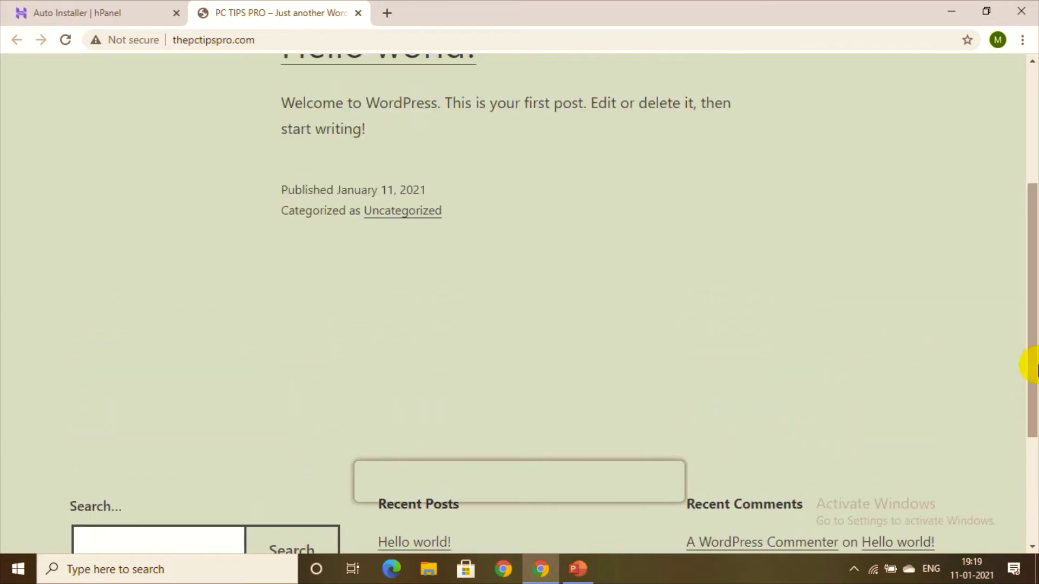
left_click_drag(1036, 249, 1027, 30)
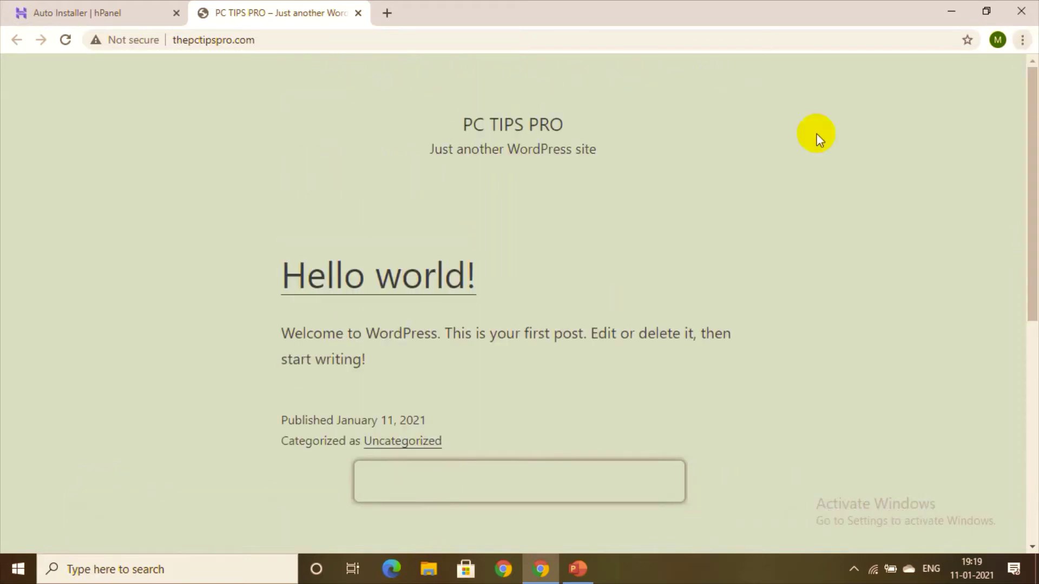
left_click(3, 14)
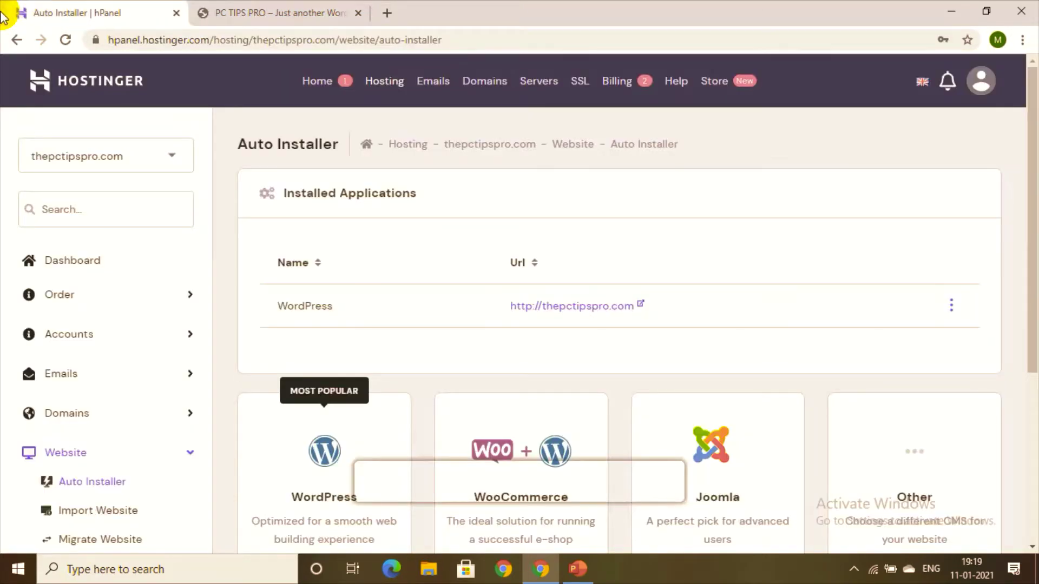
Step: Open the WordPress installation's Manage overview, check Plugins, and launch the admin via Edit Website
left_click(954, 311)
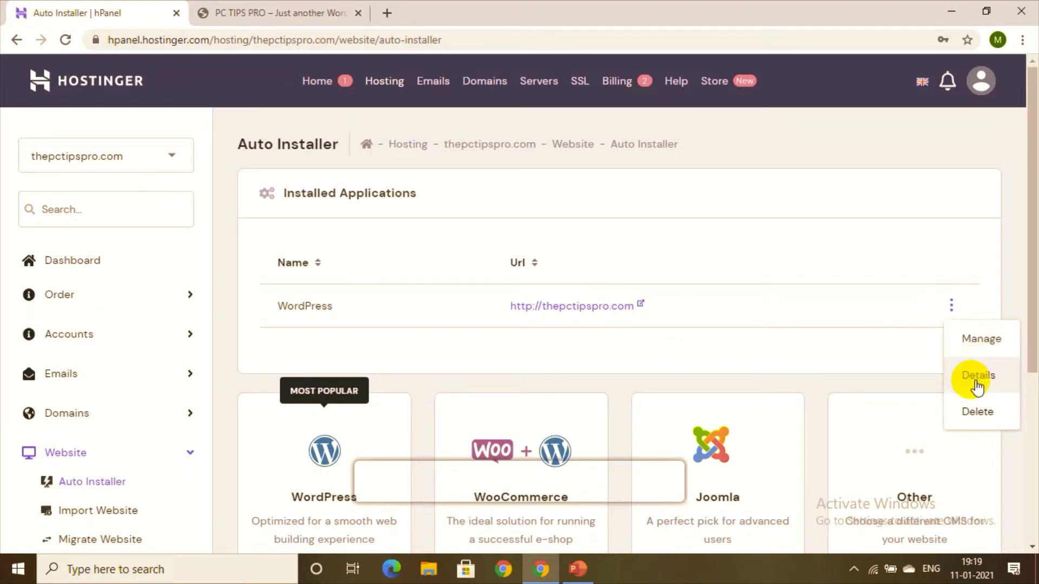
left_click(978, 346)
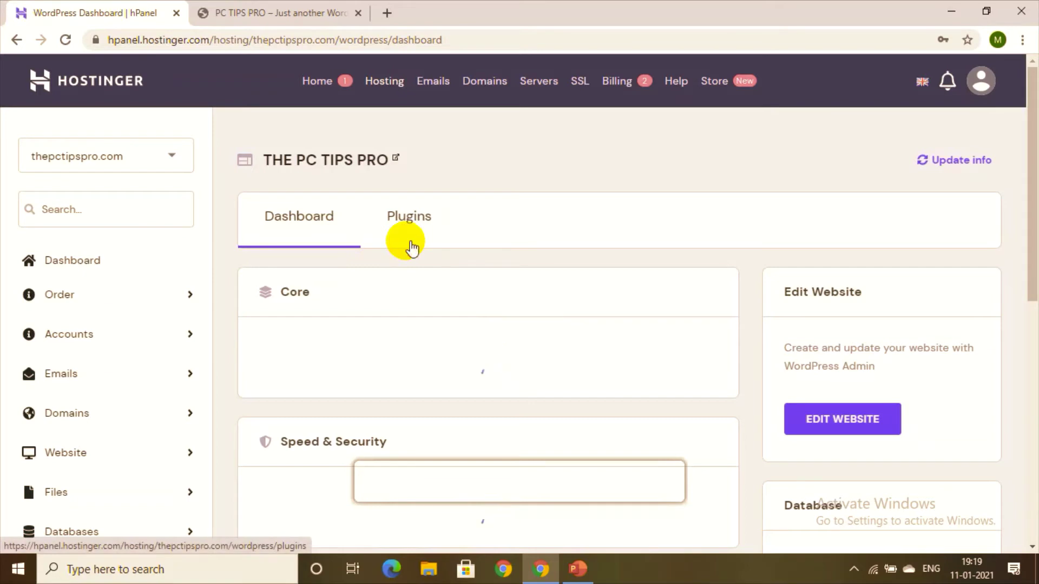
left_click(406, 223)
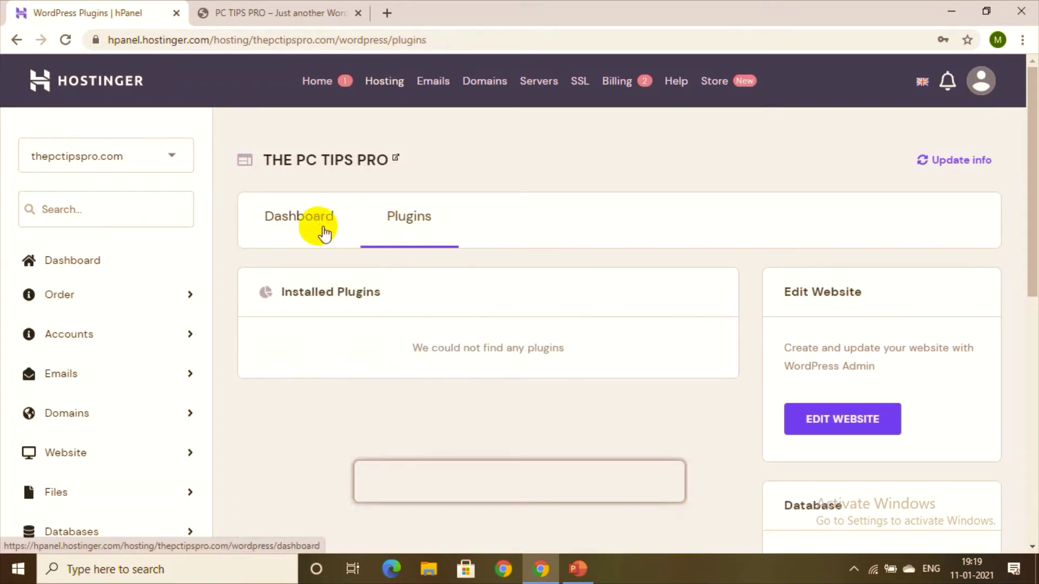
left_click(319, 227)
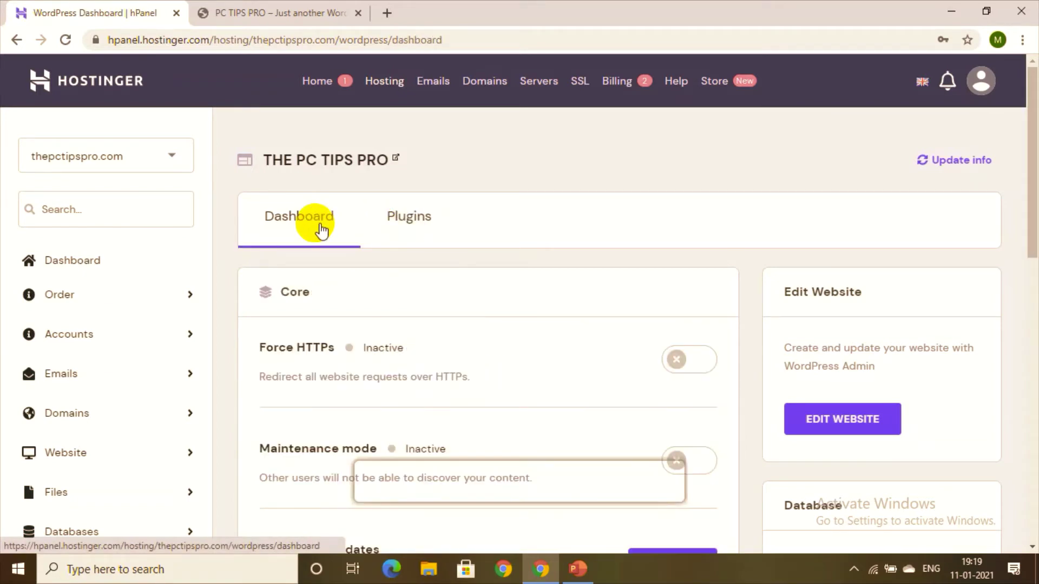
left_click(840, 419)
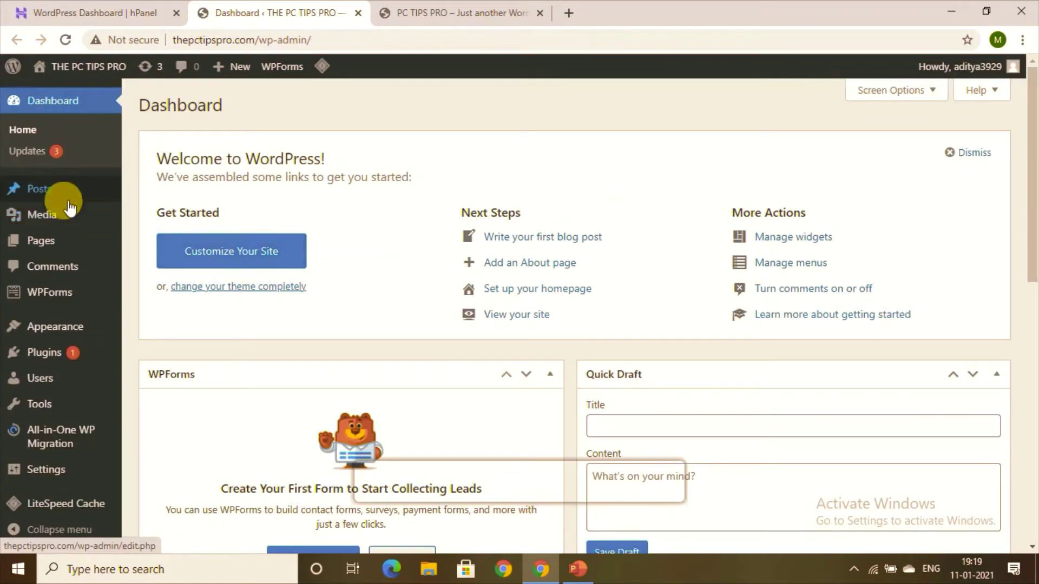
Step: Switch back to hPanel and navigate back to the Auto Installer page
mouse_move(61, 217)
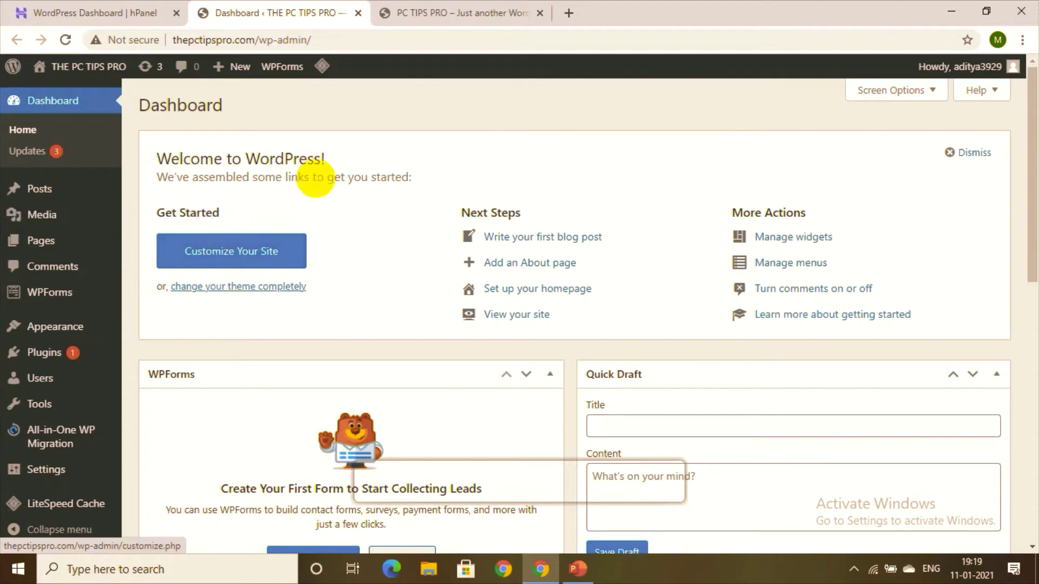
left_click(92, 12)
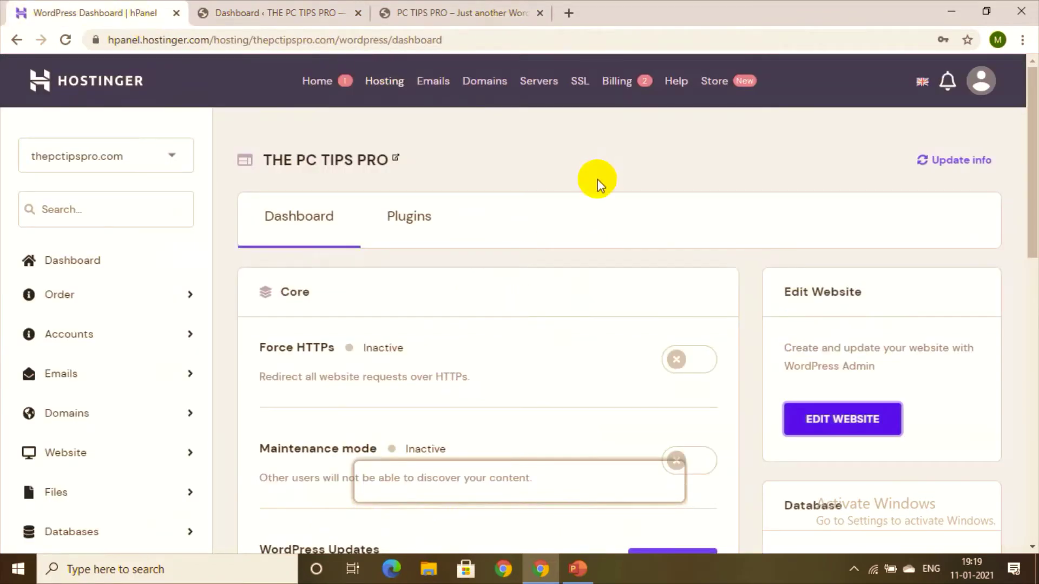
left_click(17, 41)
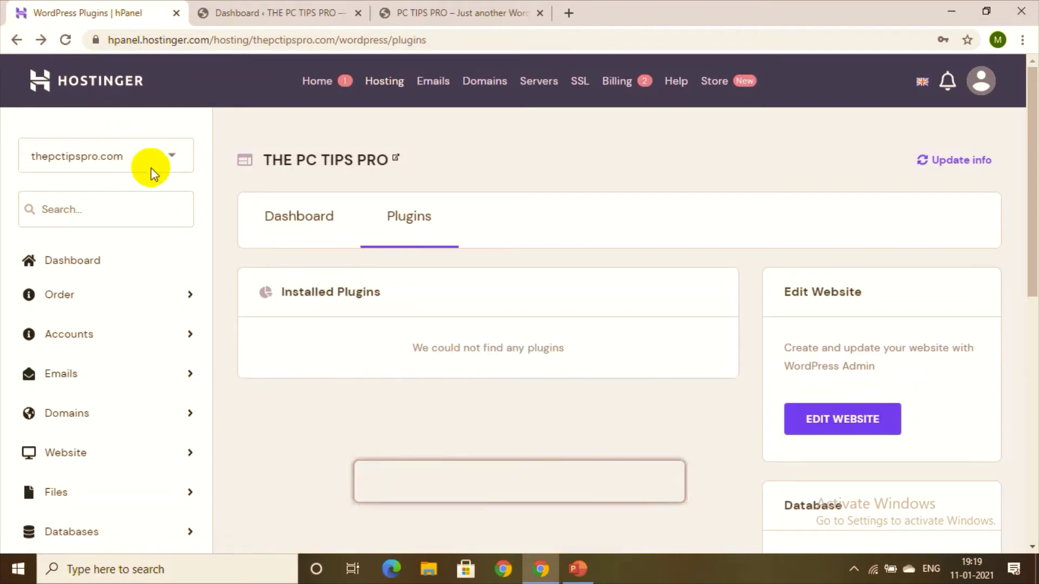
left_click(18, 44)
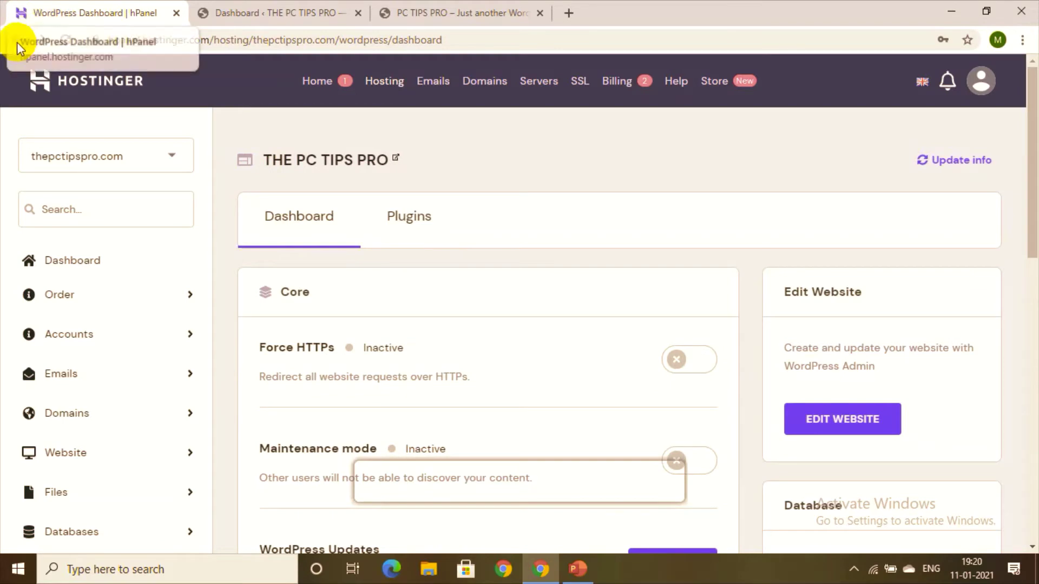
left_click(7, 44)
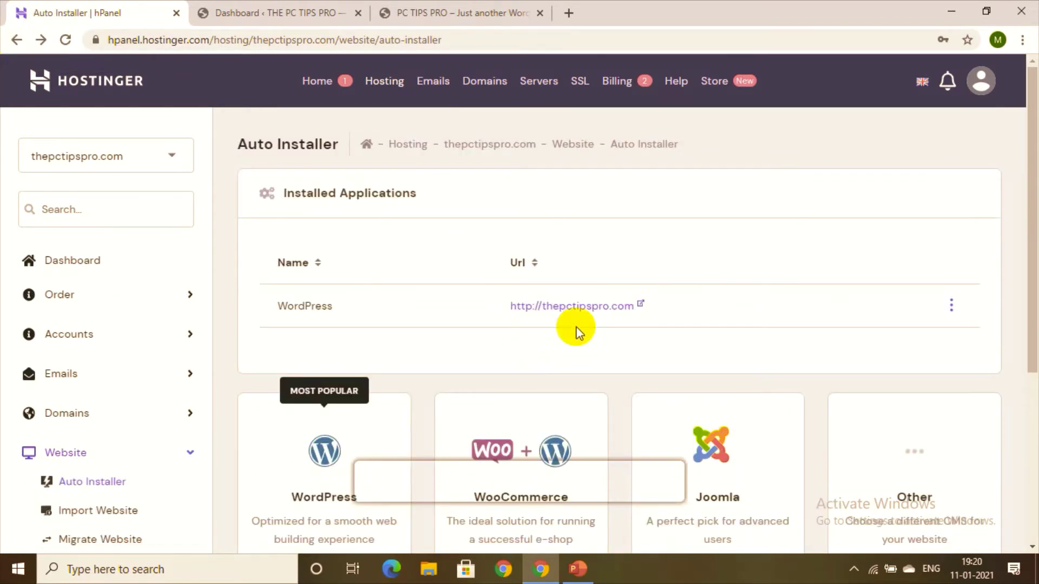
Step: Reopen the live site, then open the installation Details and its wp-admin Admin URL
left_click(594, 311)
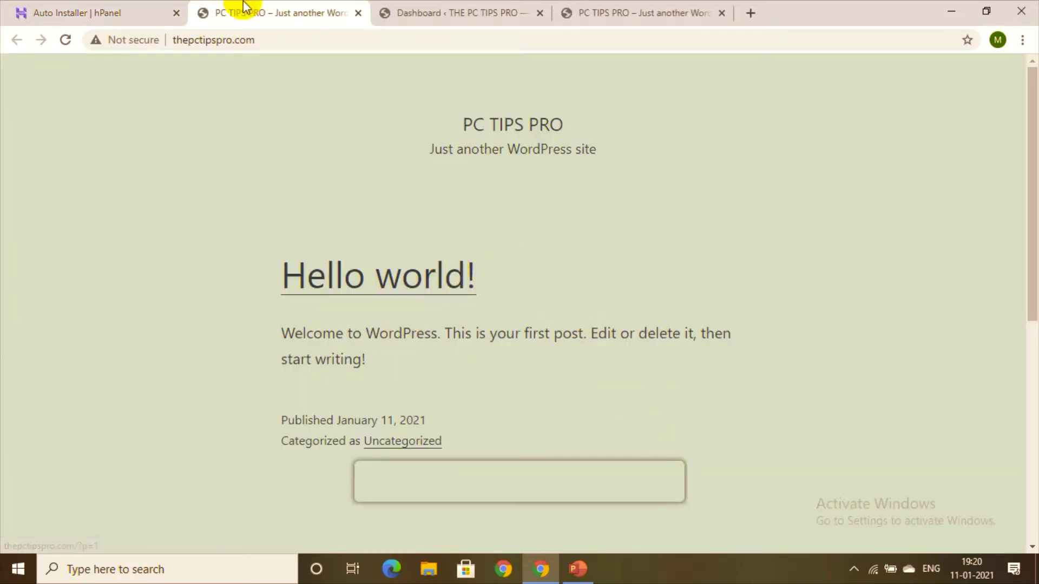
left_click(99, 7)
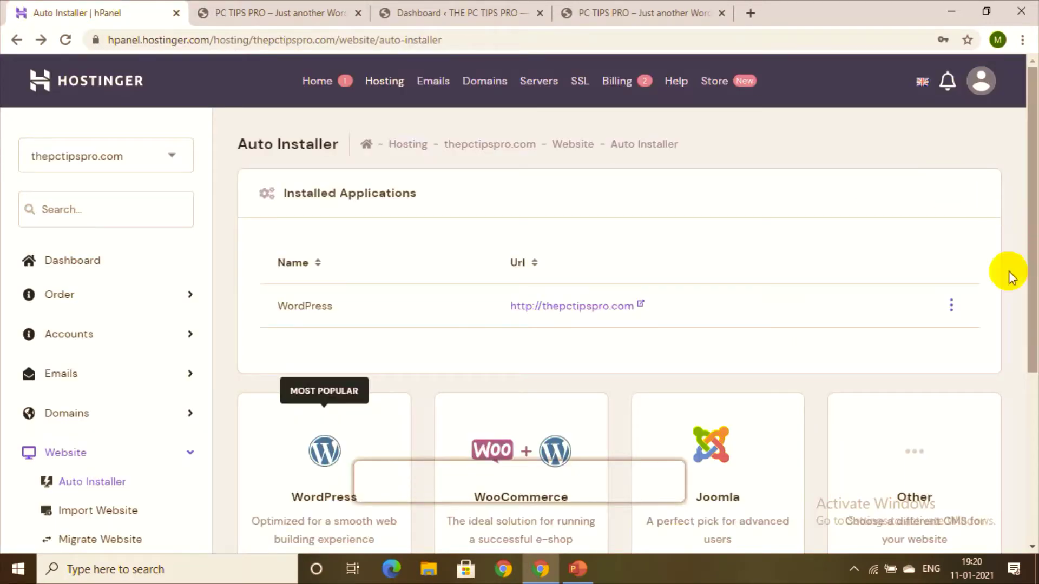
left_click(952, 308)
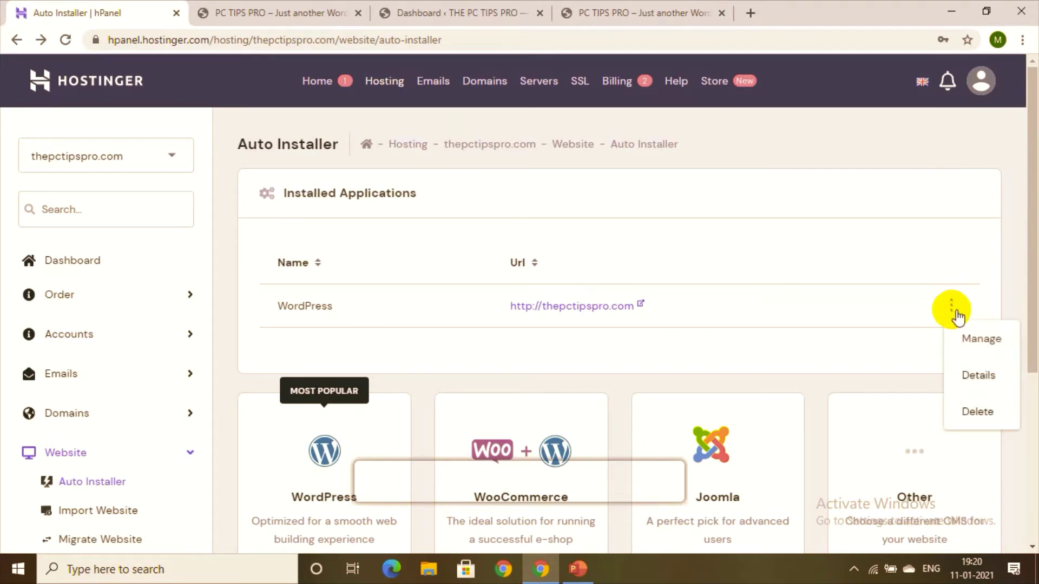
left_click(971, 381)
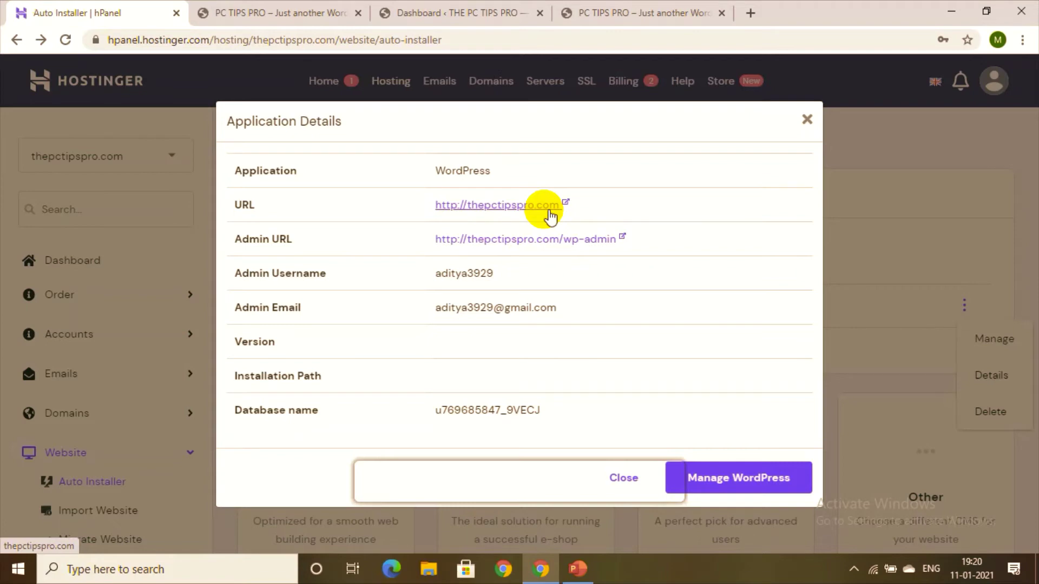
left_click(496, 243)
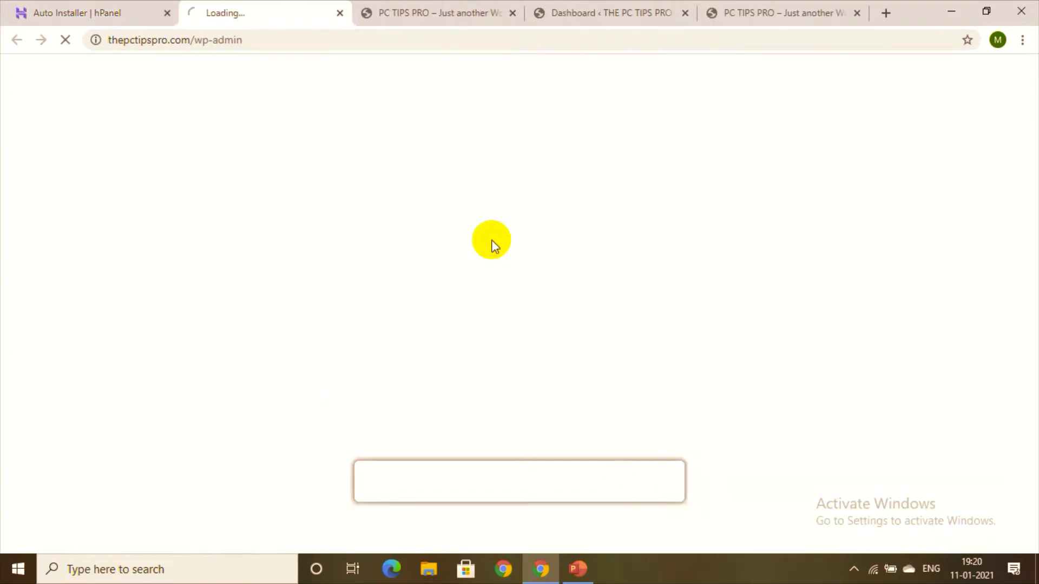
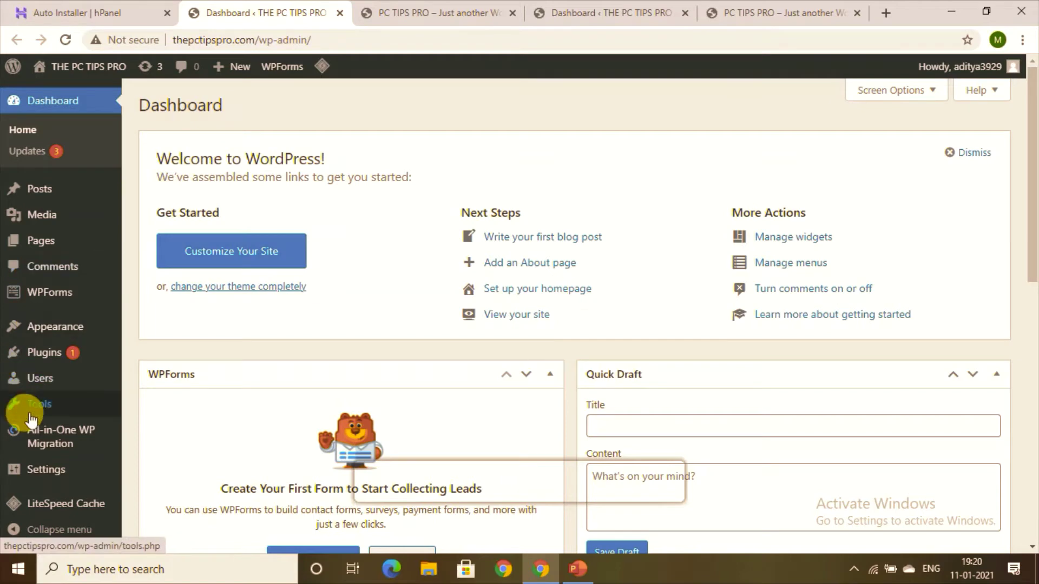
Step: Go to Appearance > Themes to view the four installed themes
mouse_move(64, 329)
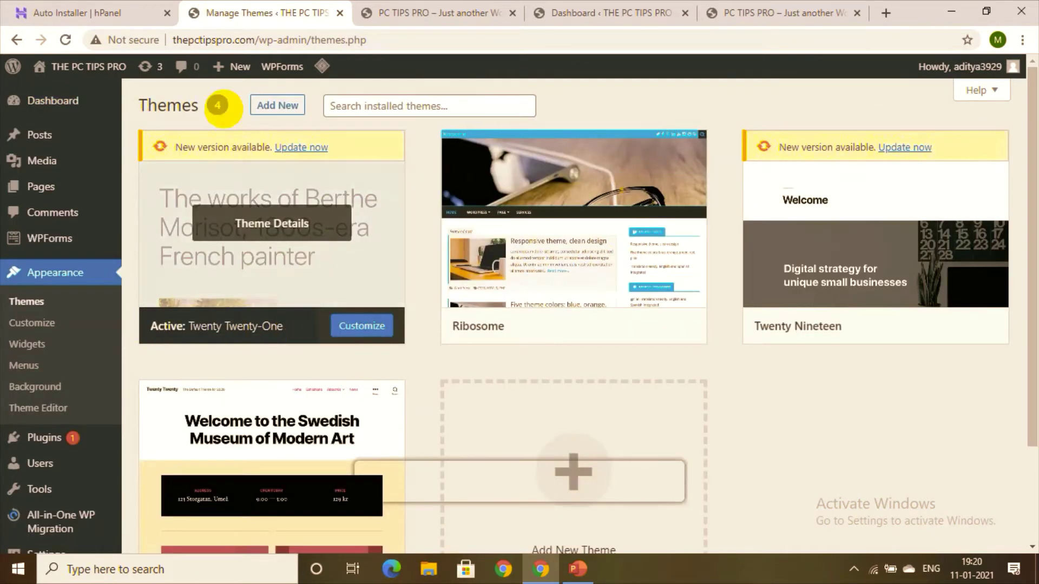
left_click(299, 105)
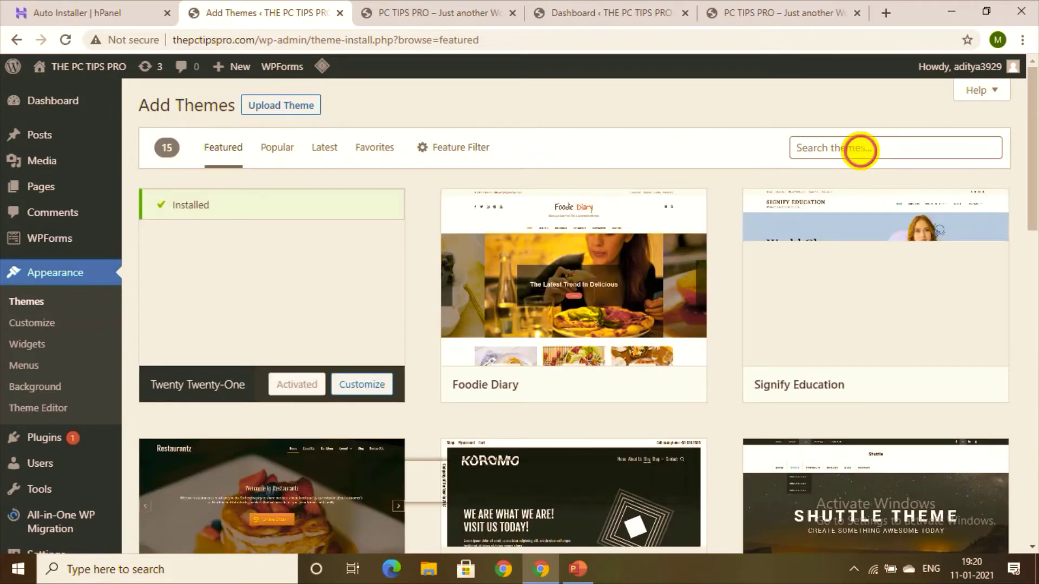
left_click(859, 149)
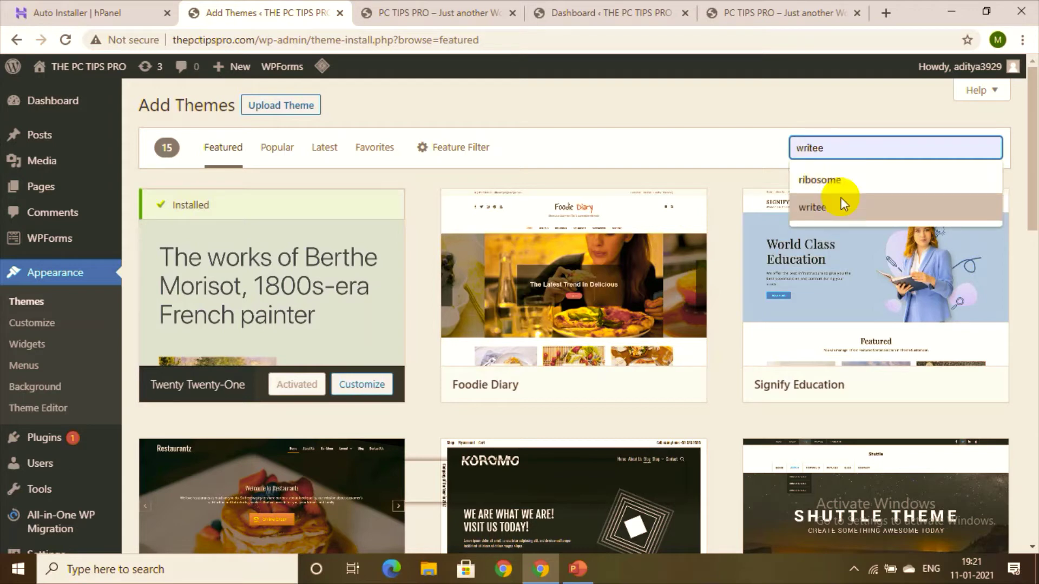
left_click(843, 207)
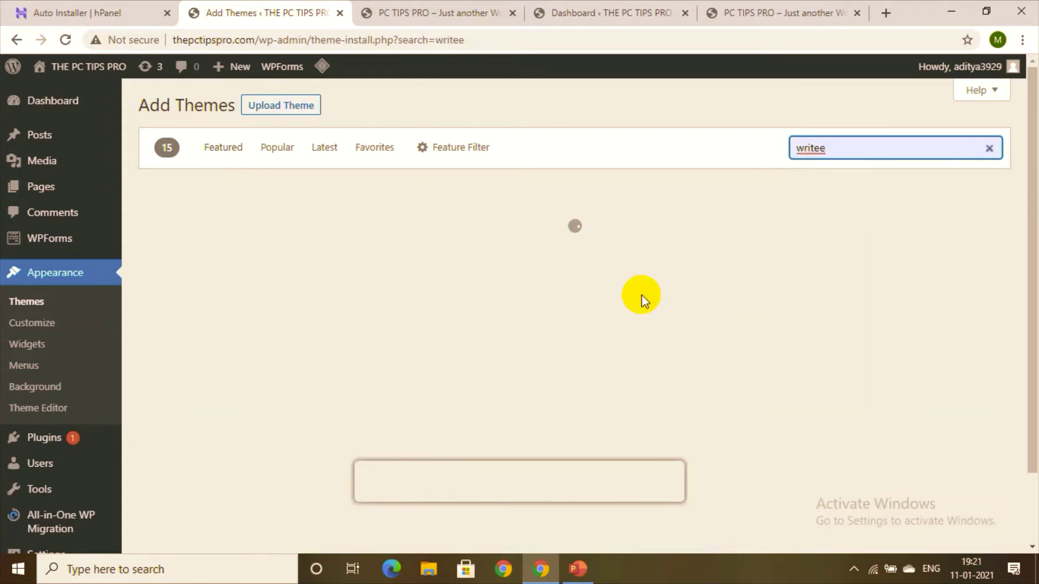
mouse_move(238, 272)
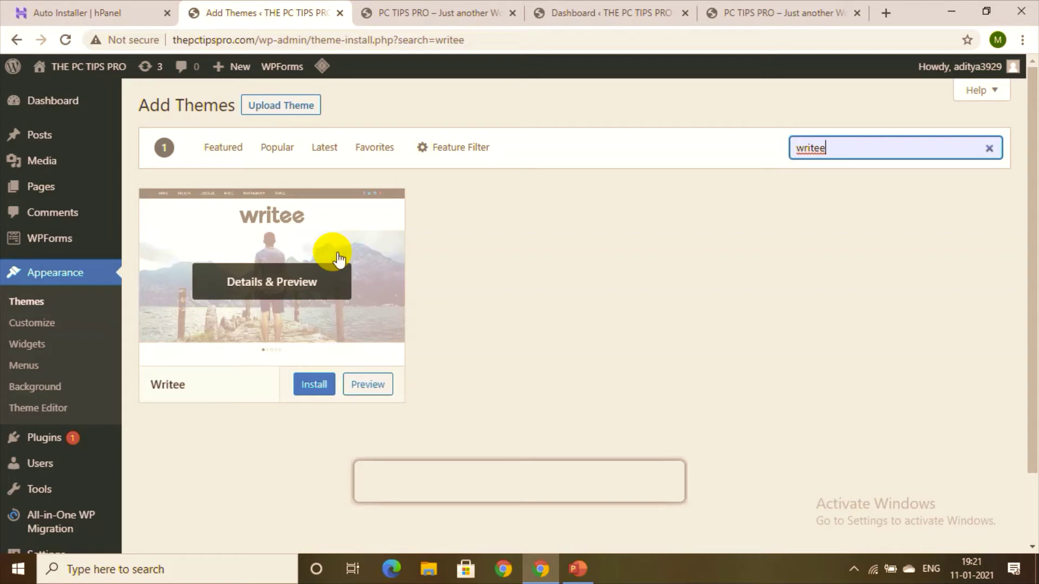
left_click(275, 286)
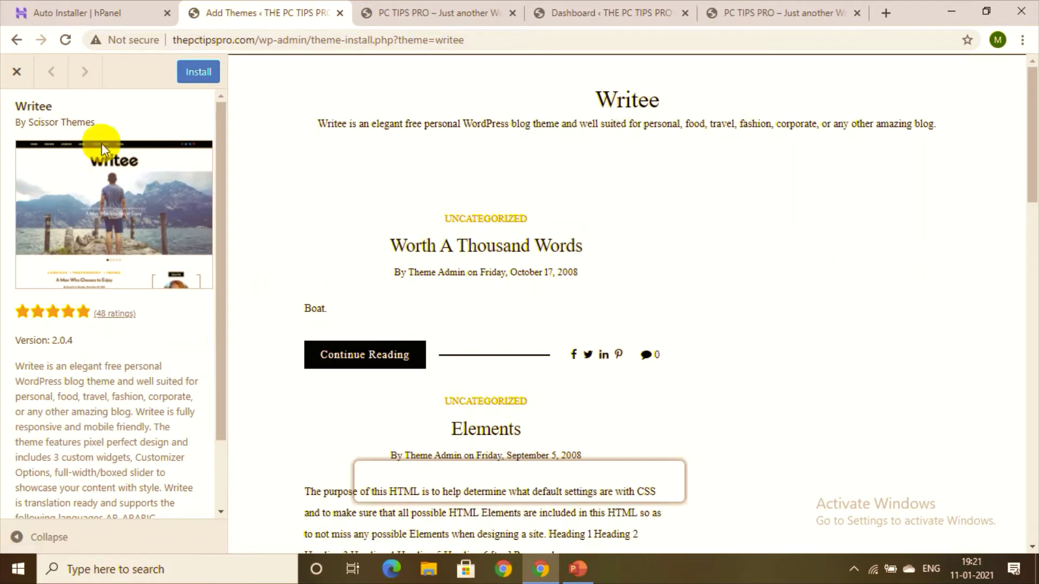
left_click(16, 71)
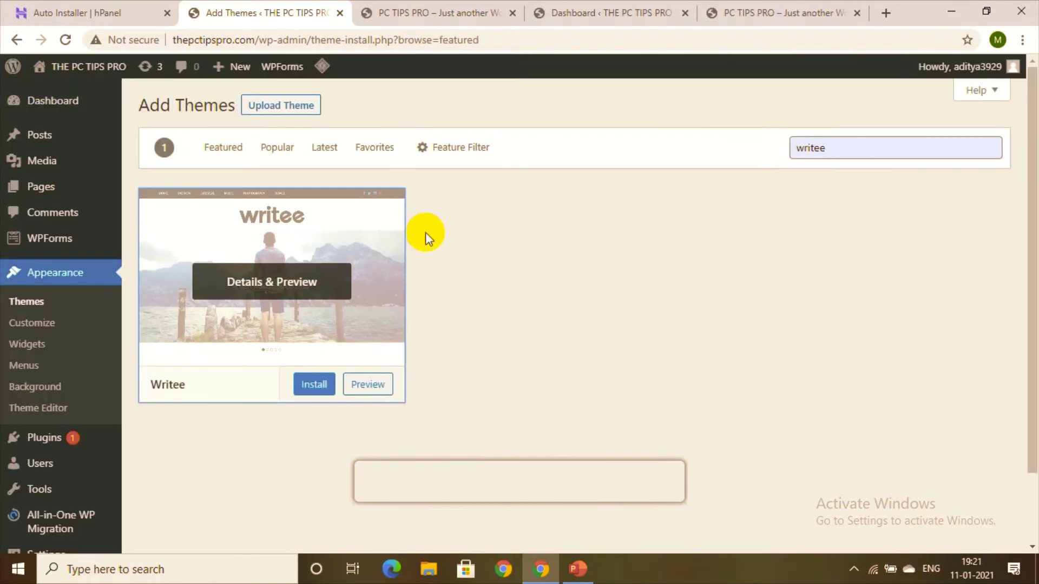
left_click(278, 287)
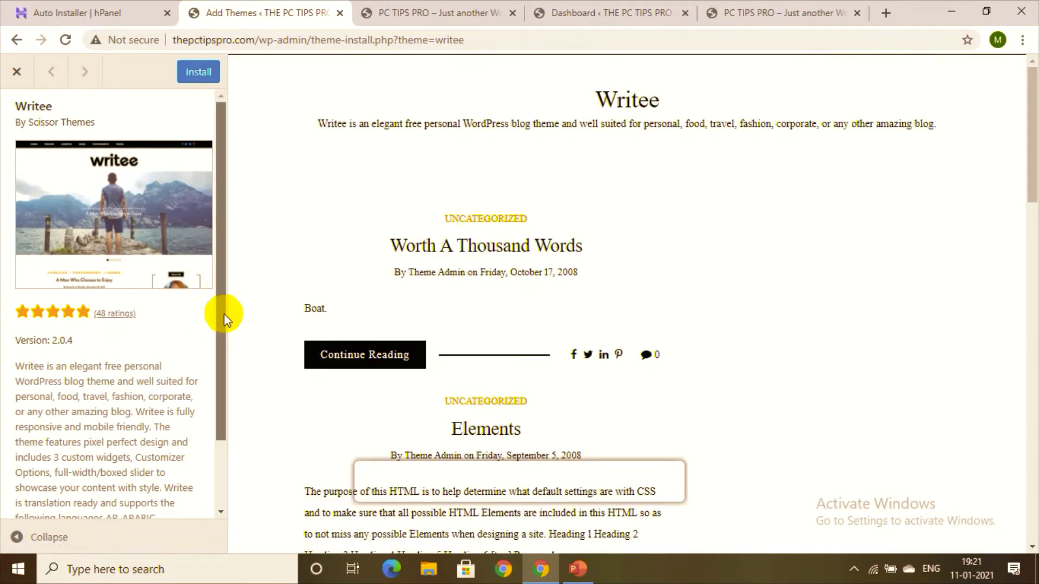
left_click_drag(225, 317, 218, 375)
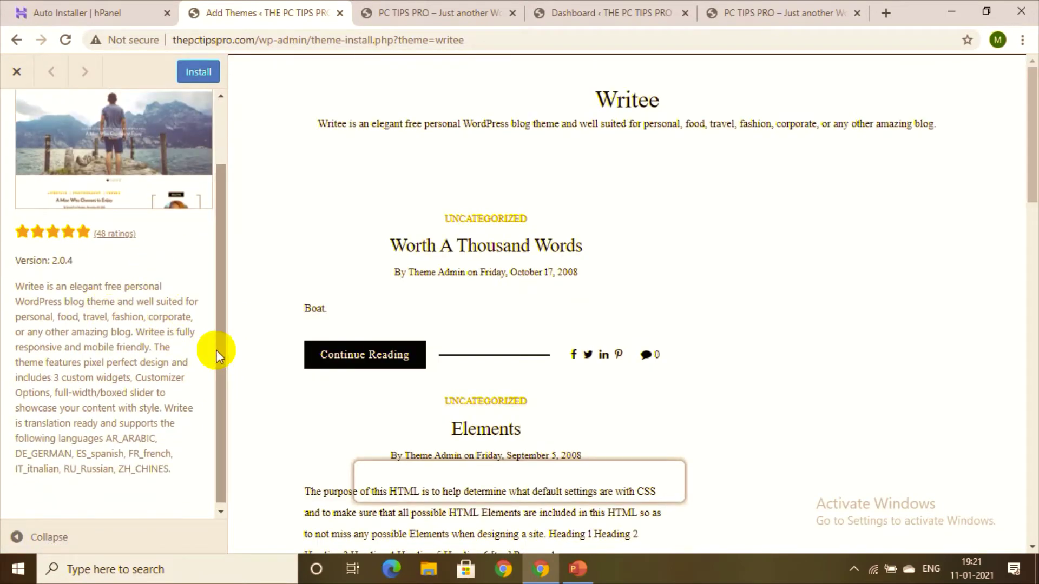
left_click_drag(223, 371, 232, 531)
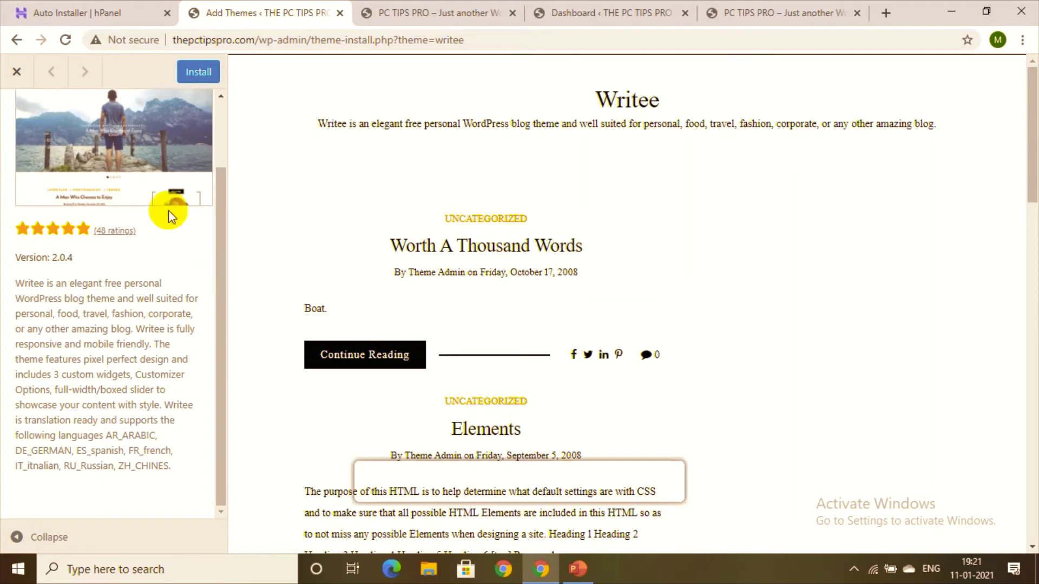
left_click(18, 74)
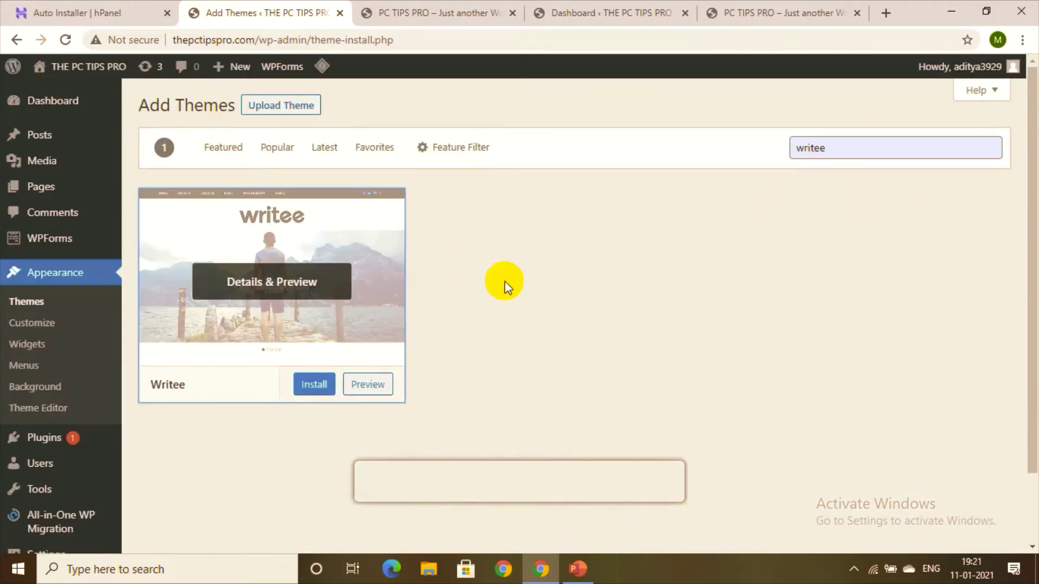
double_click(833, 152)
key("BackSpace")
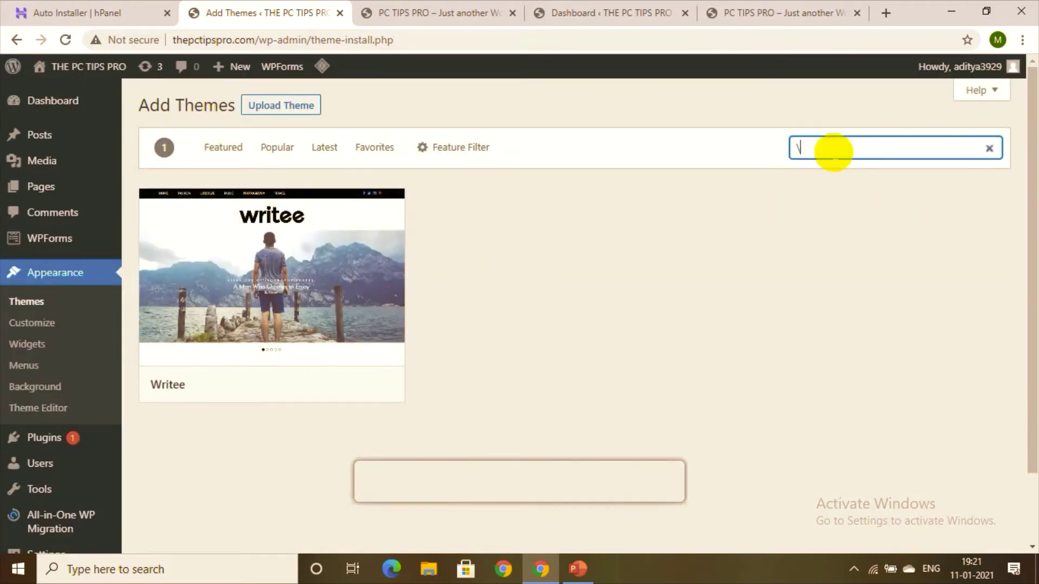
type("R")
key("BackSpace")
type("Ri")
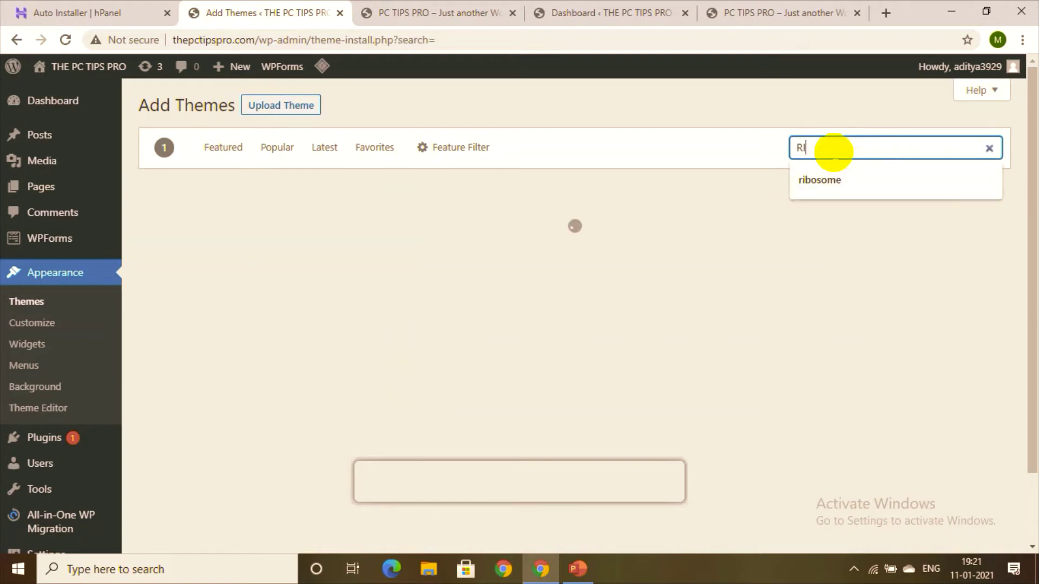
type("bosome")
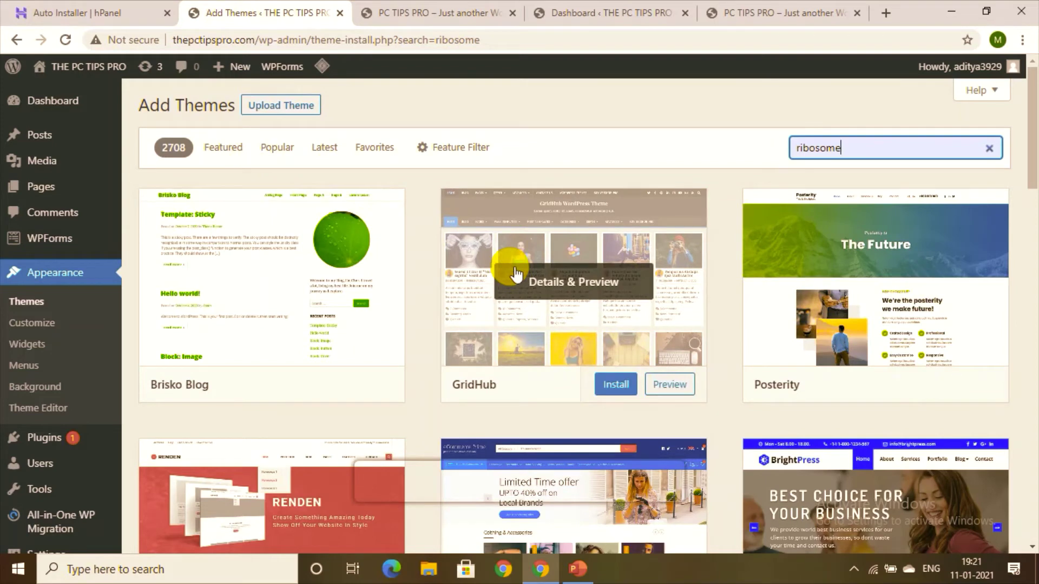
key("ctrl+a")
left_click(94, 282)
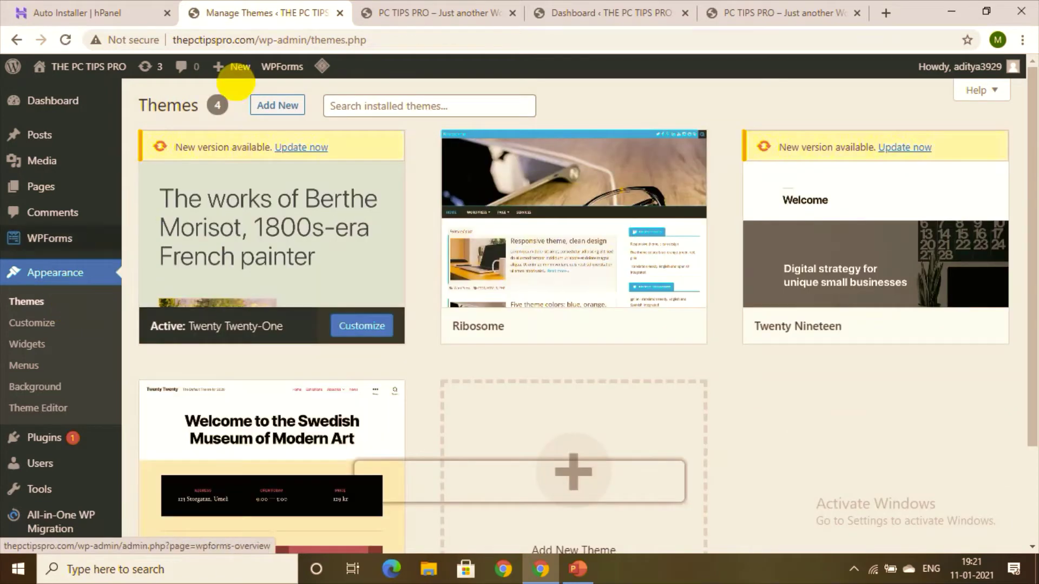
Step: Search for the Ribosome theme, preview it, then activate it
left_click(278, 106)
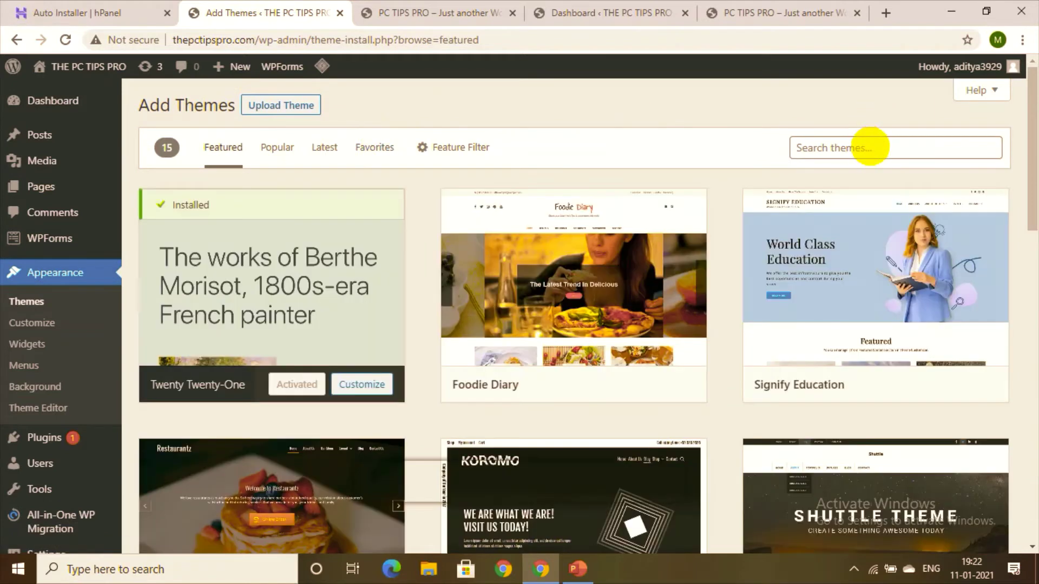
left_click(860, 149)
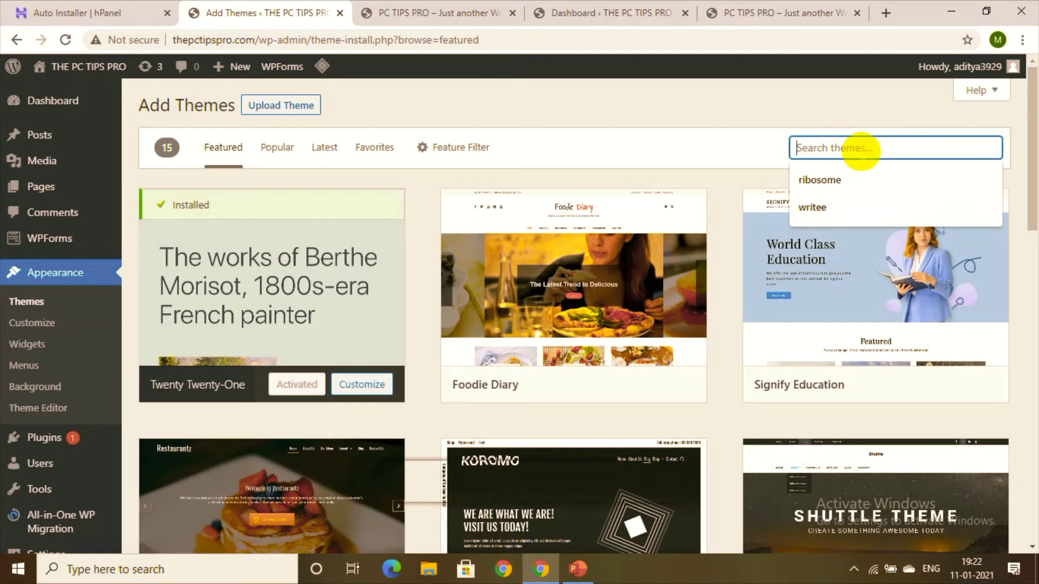
key("Down")
key("Return")
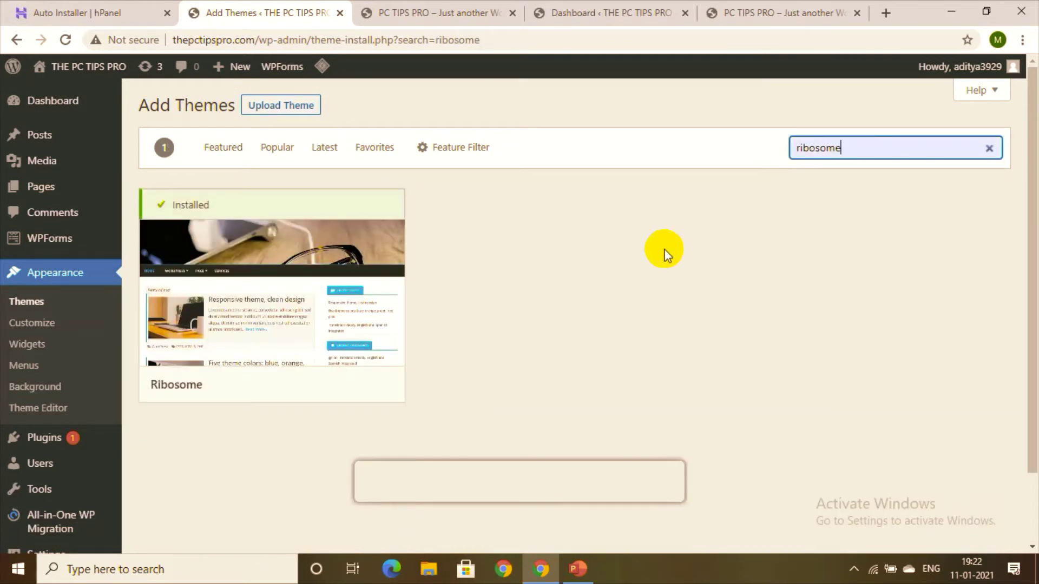
left_click(278, 309)
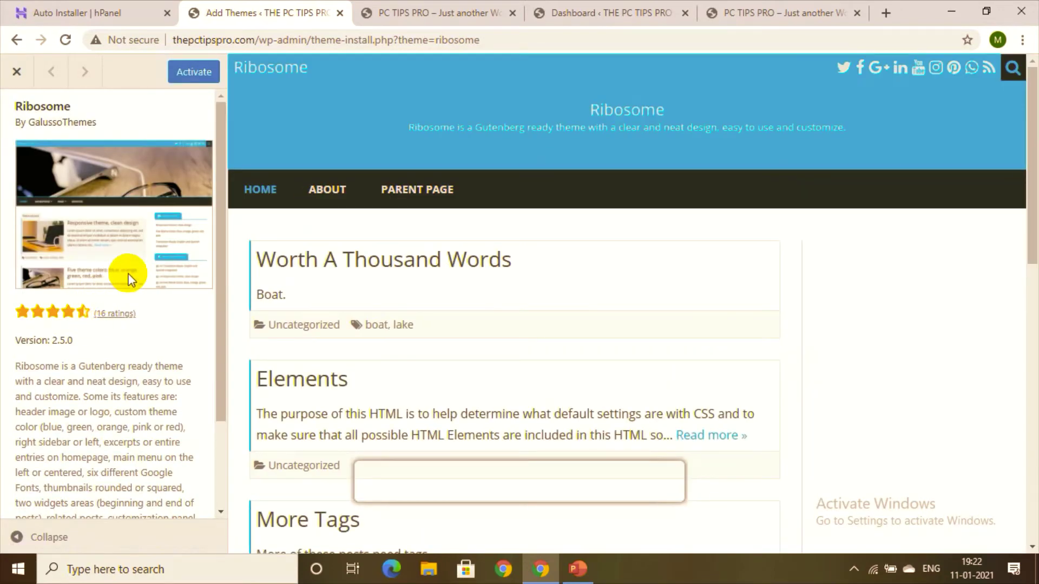
left_click(17, 71)
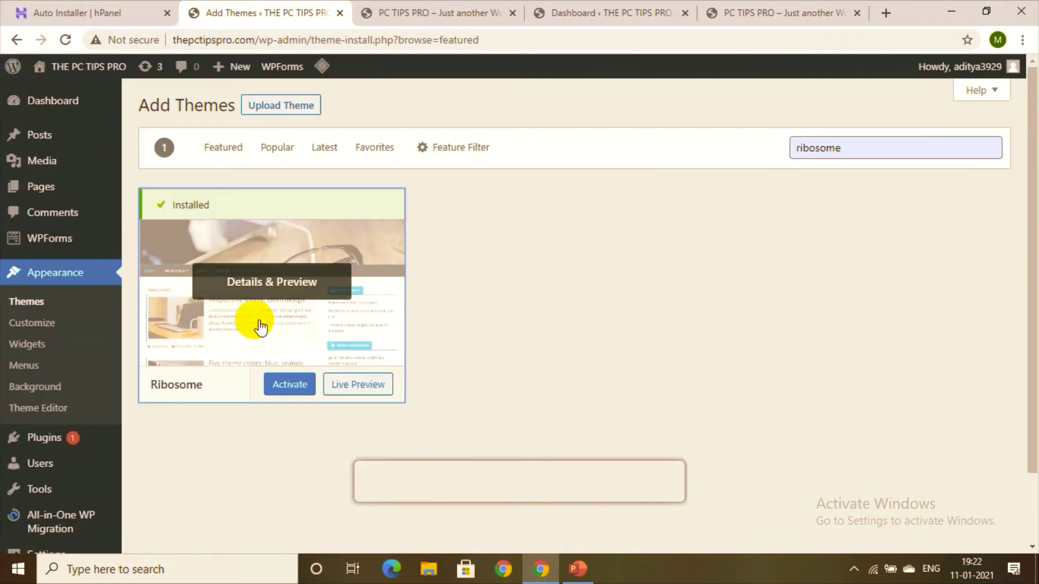
left_click(290, 388)
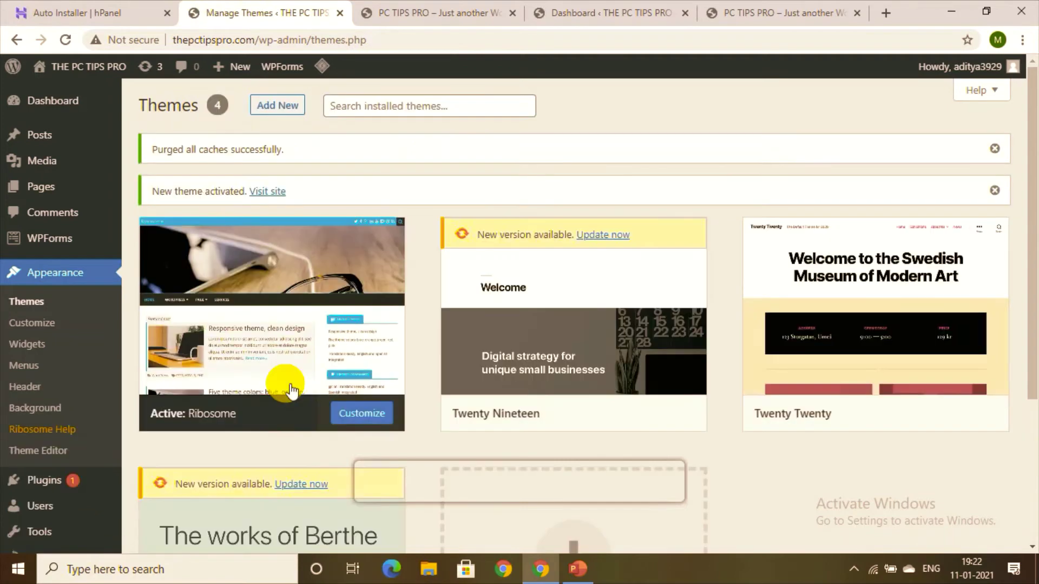
mouse_move(289, 390)
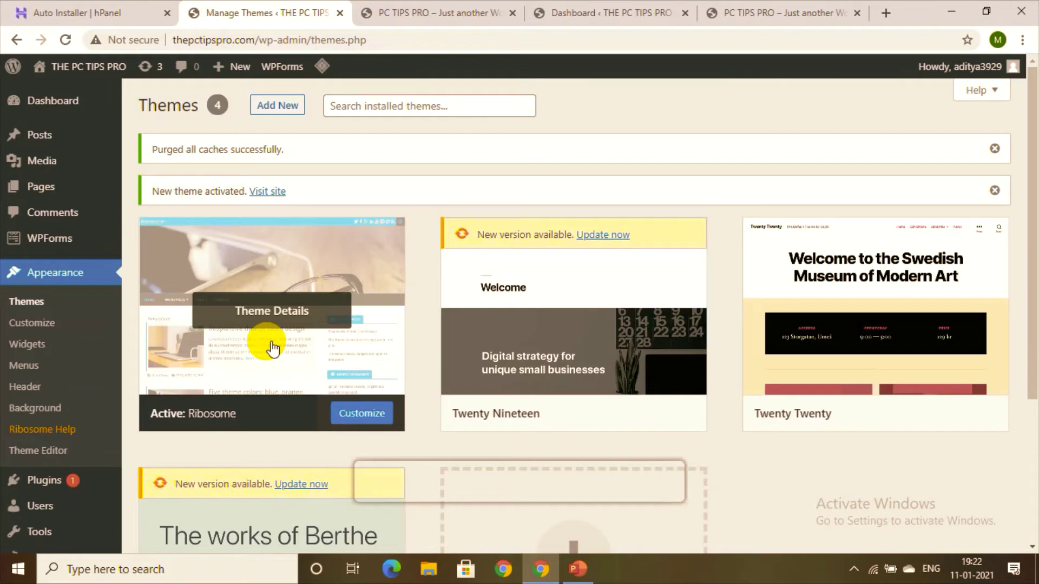
Step: Open the Customizer from the Dashboard and scroll the Ribosome preview to check the sidebar widgets
left_click(85, 101)
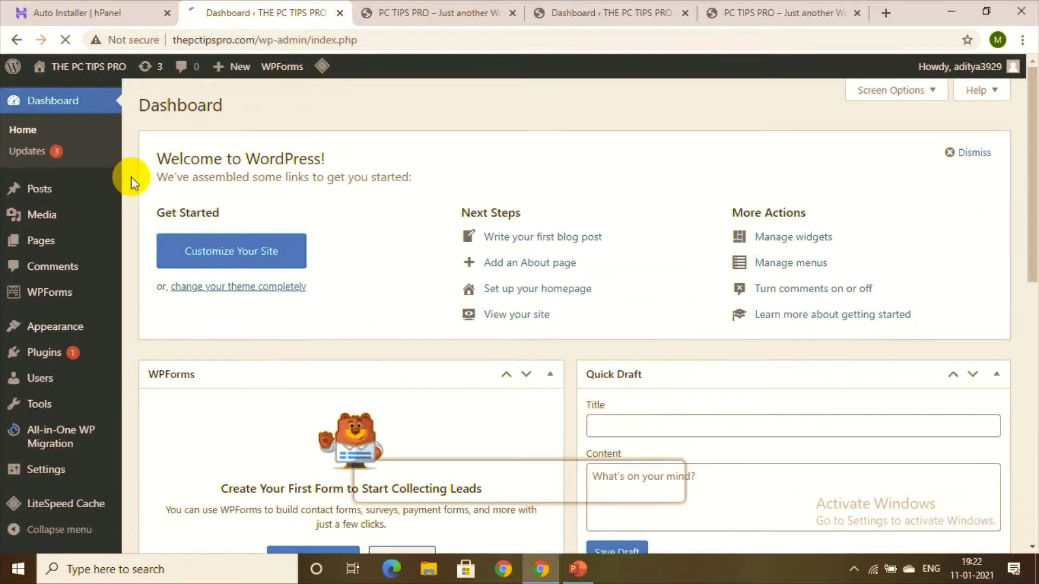
left_click(215, 256)
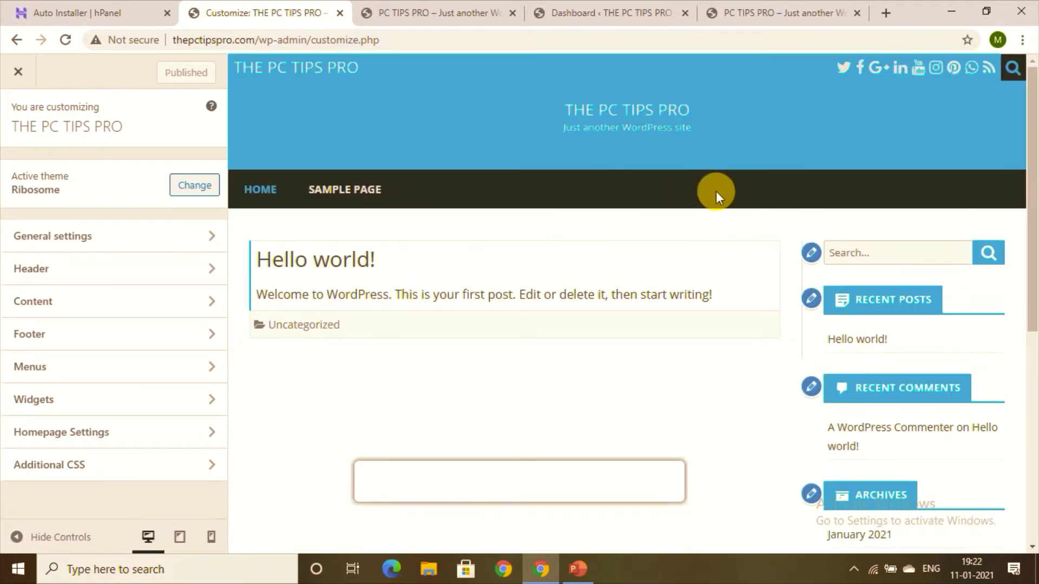
left_click_drag(1032, 144, 1035, 335)
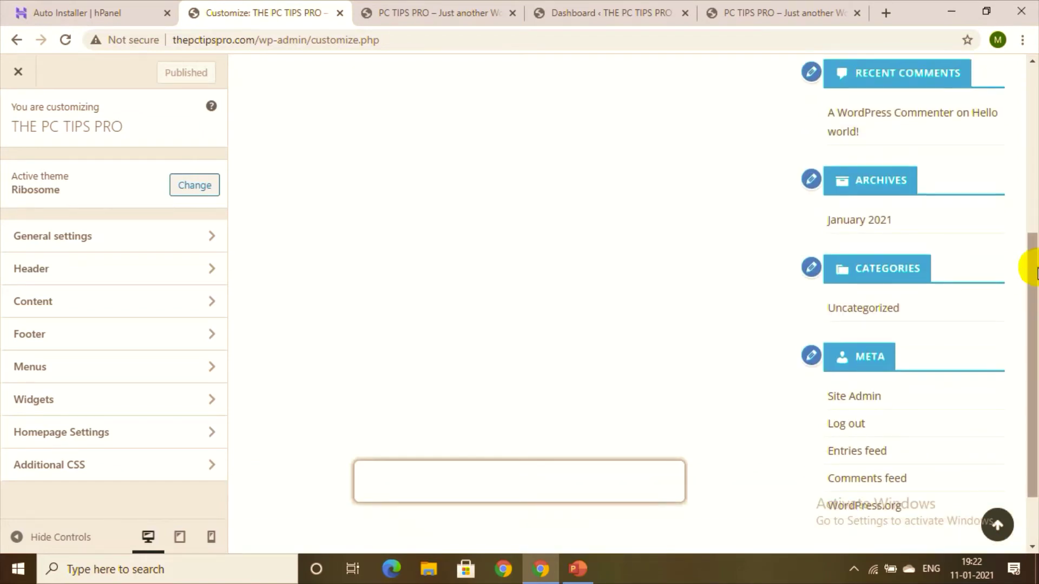
scroll(1035, 190, "up", 2)
left_click_drag(1034, 190, 1021, 70)
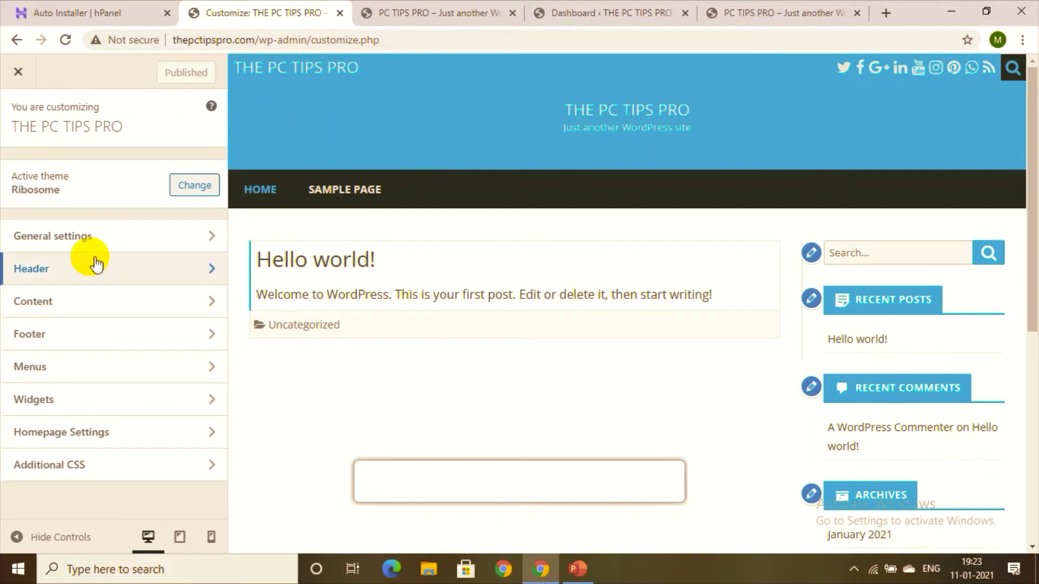
Step: Append ' blog' to the site title, making it 'THE PC TIPS PRO blog'
left_click(147, 239)
left_click(163, 173)
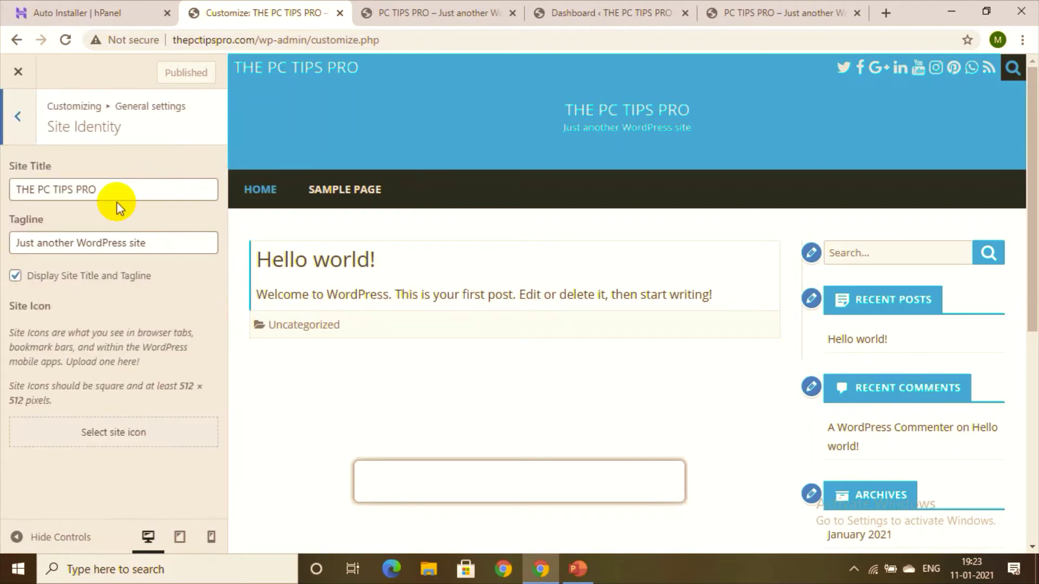
left_click(125, 195)
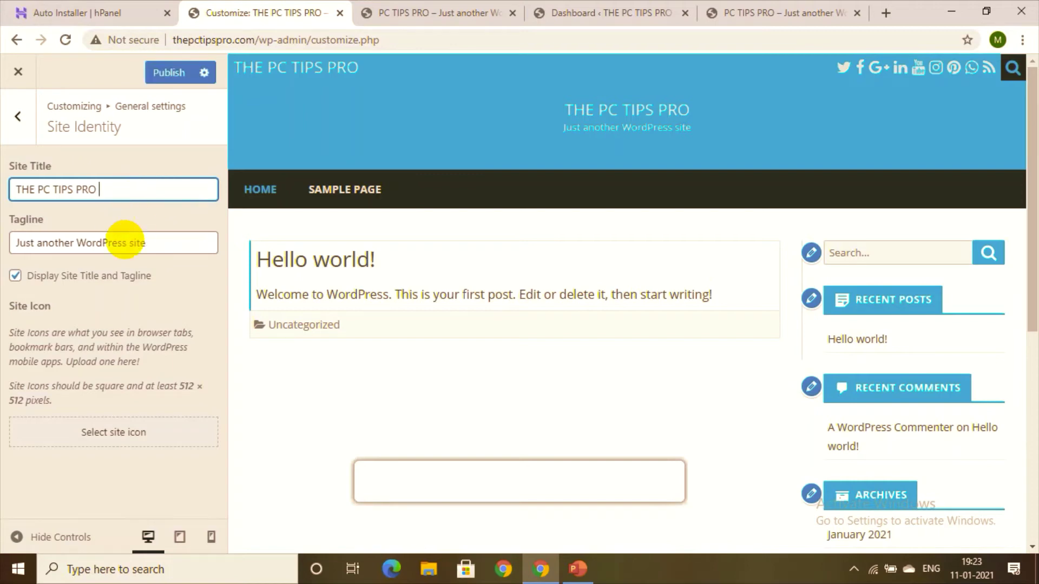
type("blog")
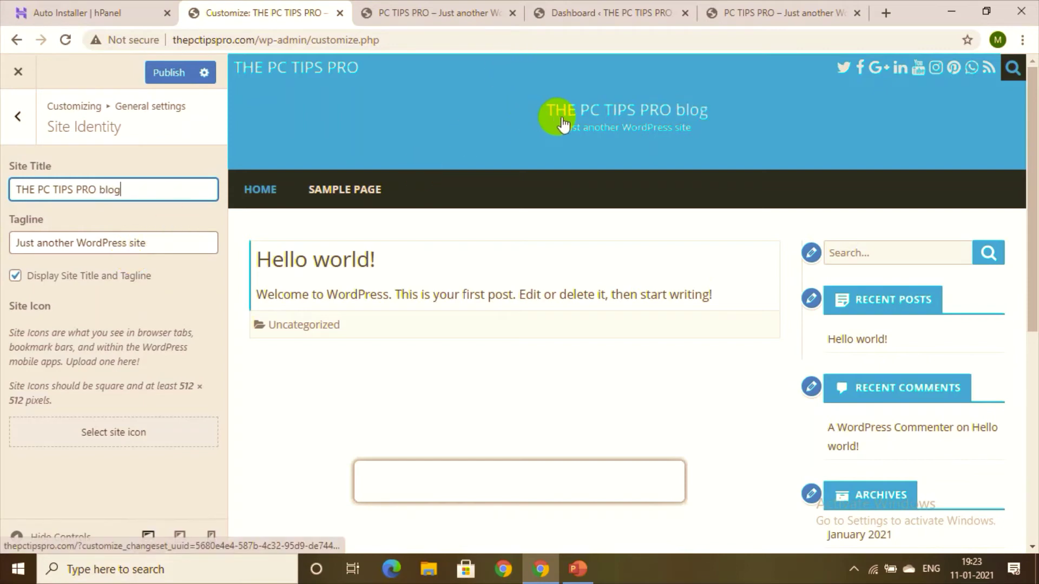
Step: Replace the tagline with 'my first food blog' and publish the changes
triple_click(181, 248)
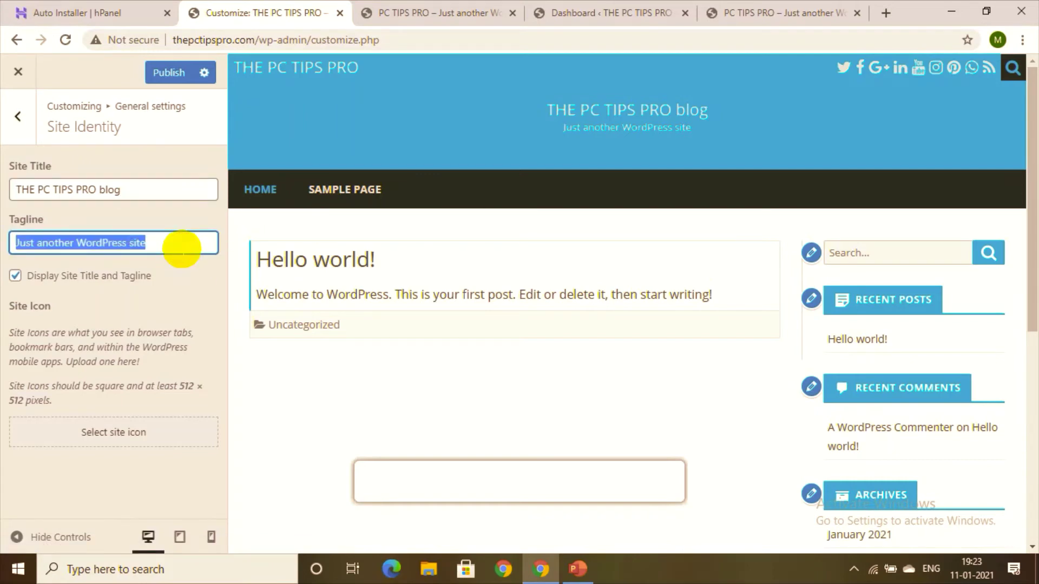
key("BackSpace")
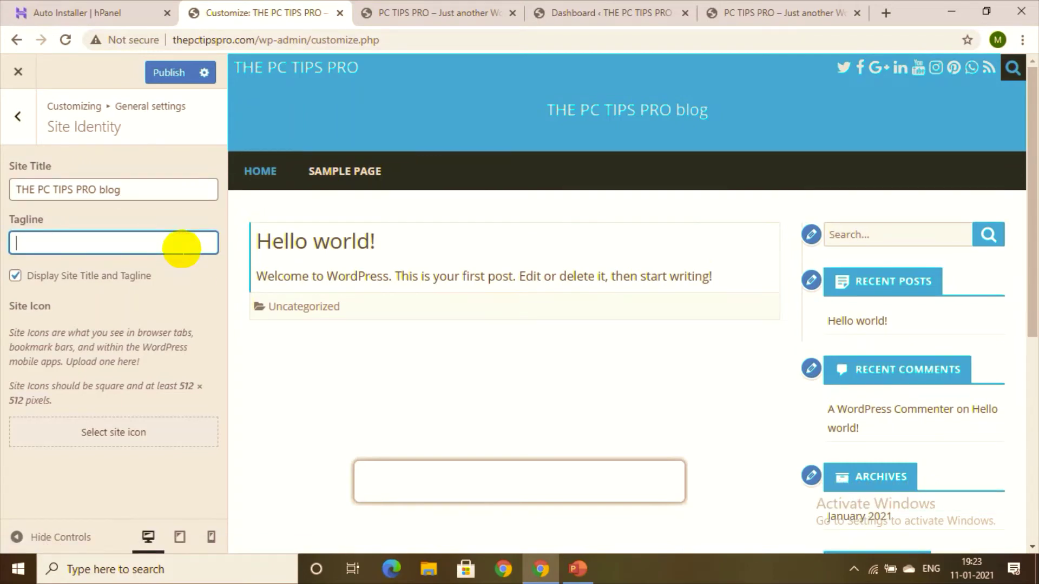
type("my")
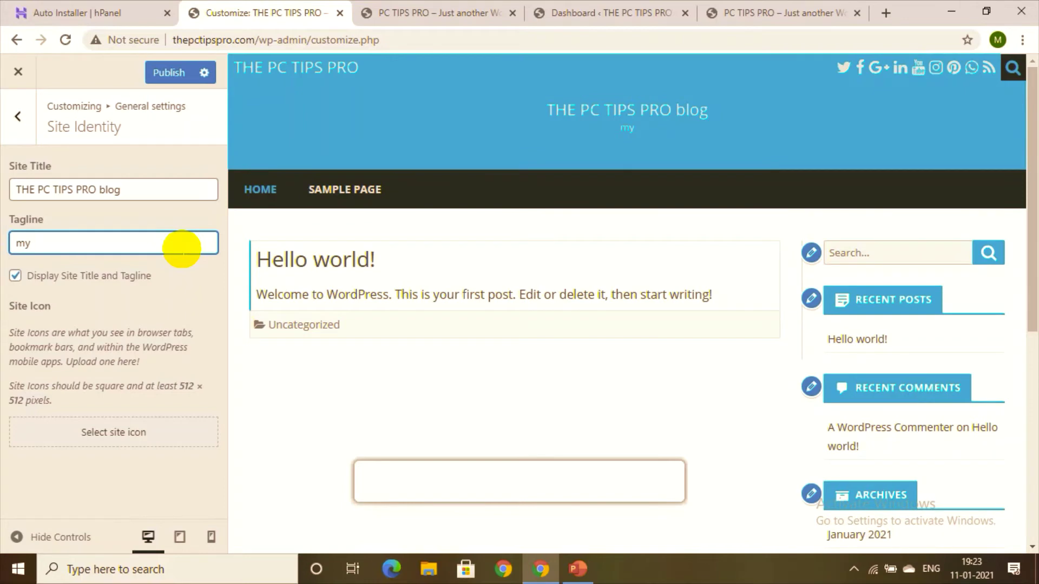
type(" first blog")
type("food blog")
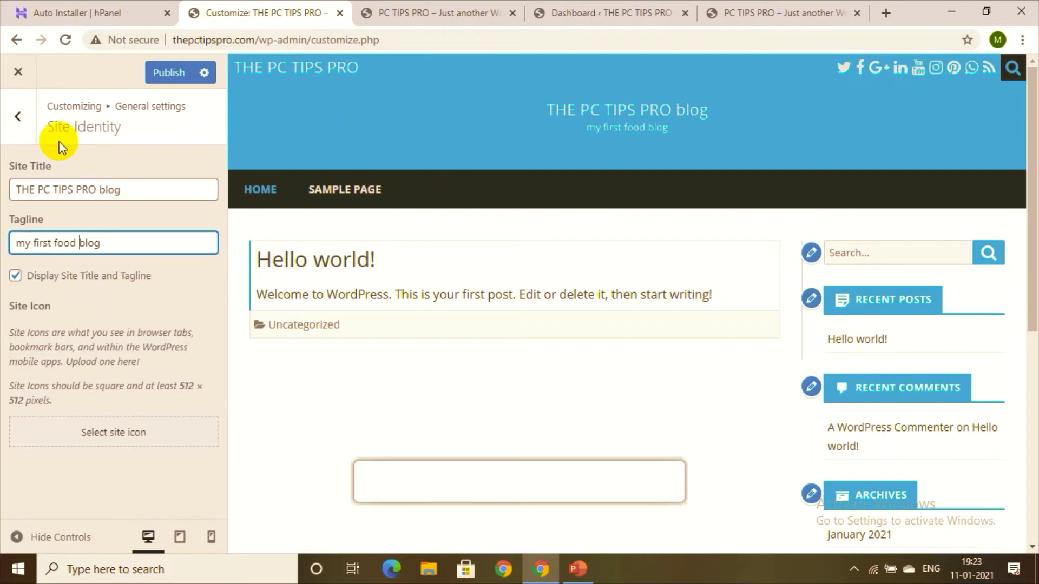
left_click(17, 118)
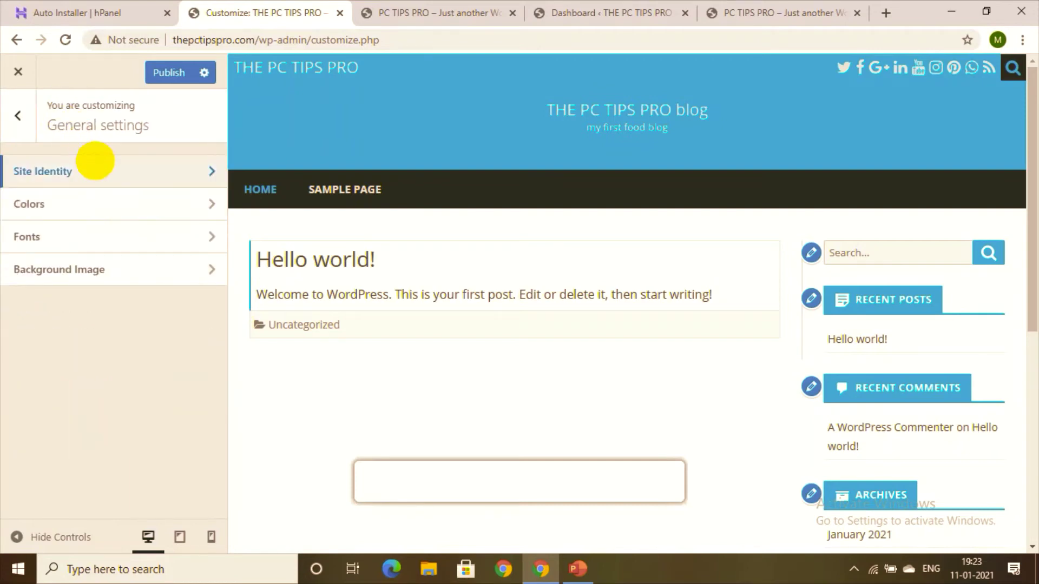
left_click(93, 169)
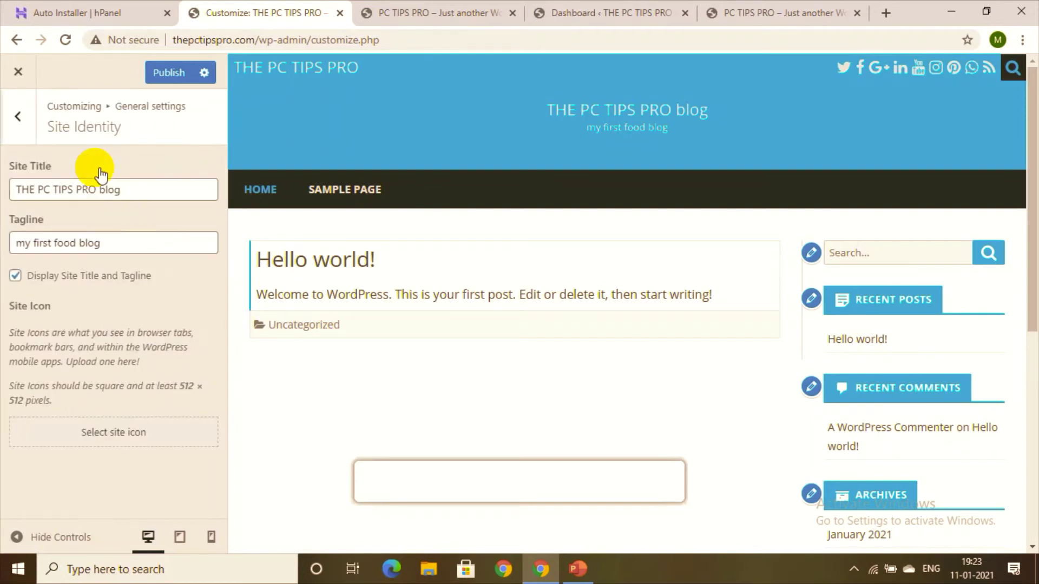
left_click(172, 75)
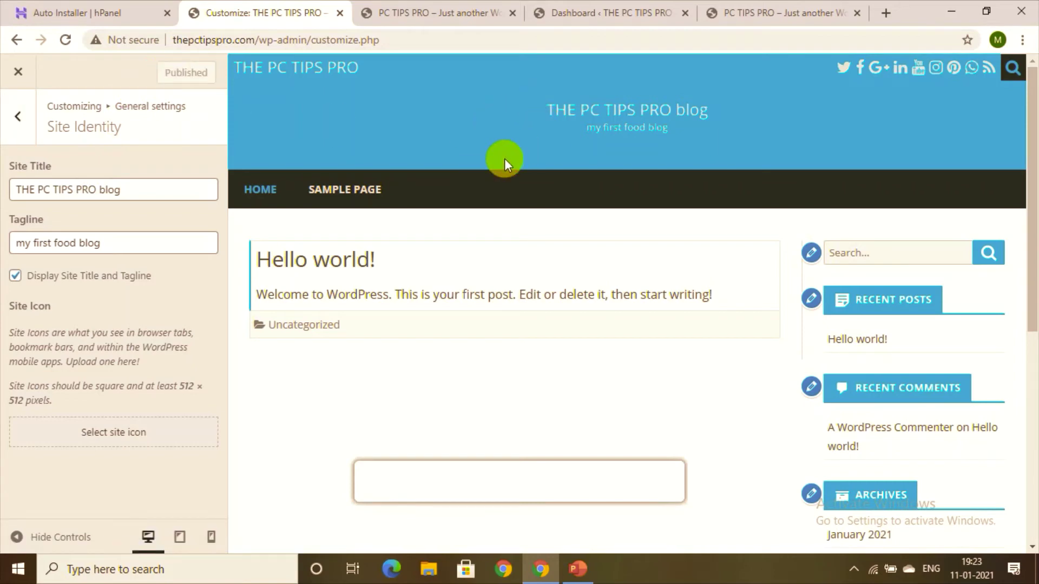
left_click(18, 132)
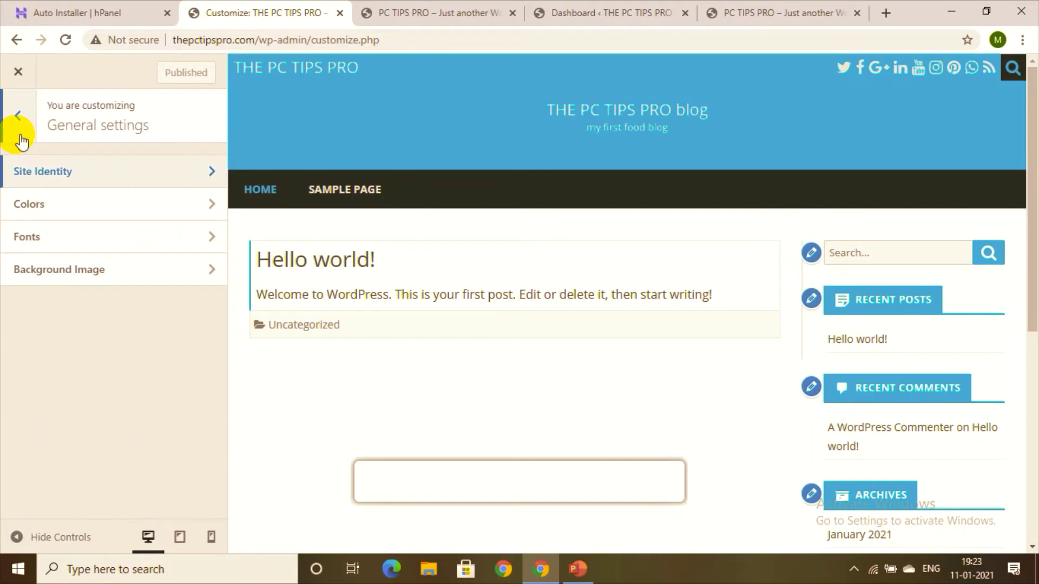
Step: Try the Purple, Golden and Blue WP theme colours, then keep Blue and open the Header Text Color picker
left_click(51, 220)
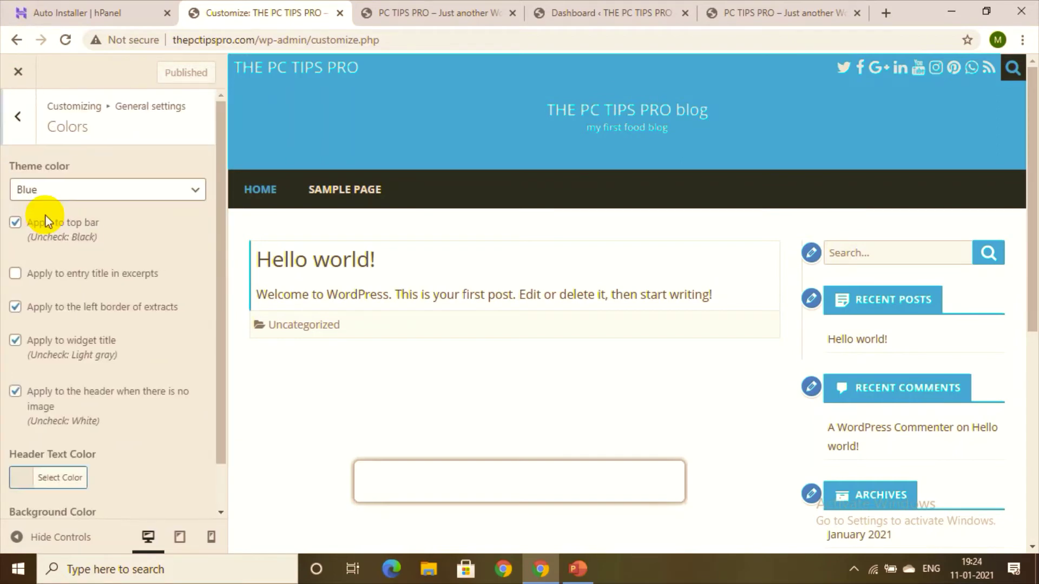
left_click(126, 198)
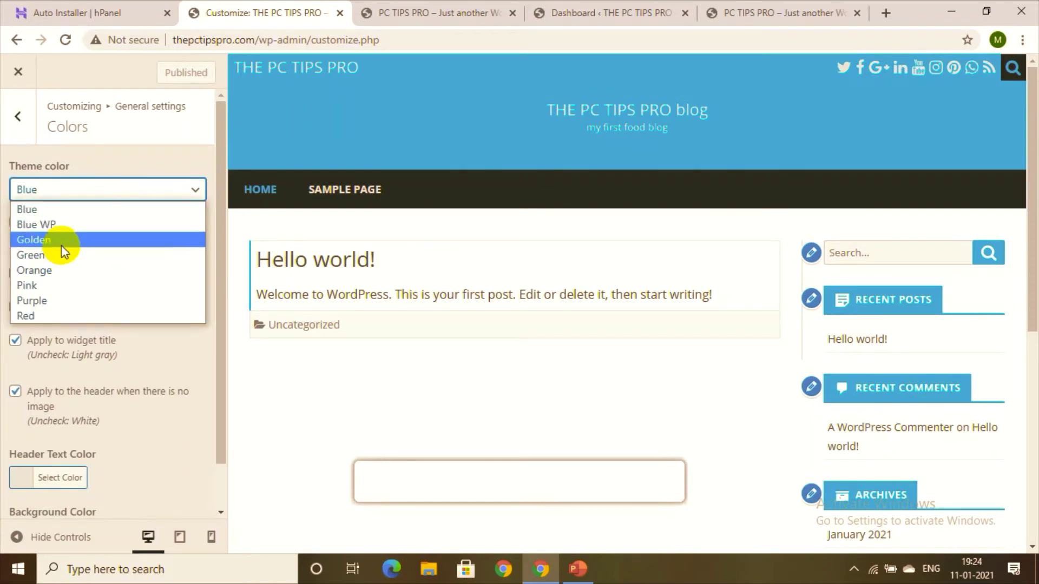
left_click(53, 300)
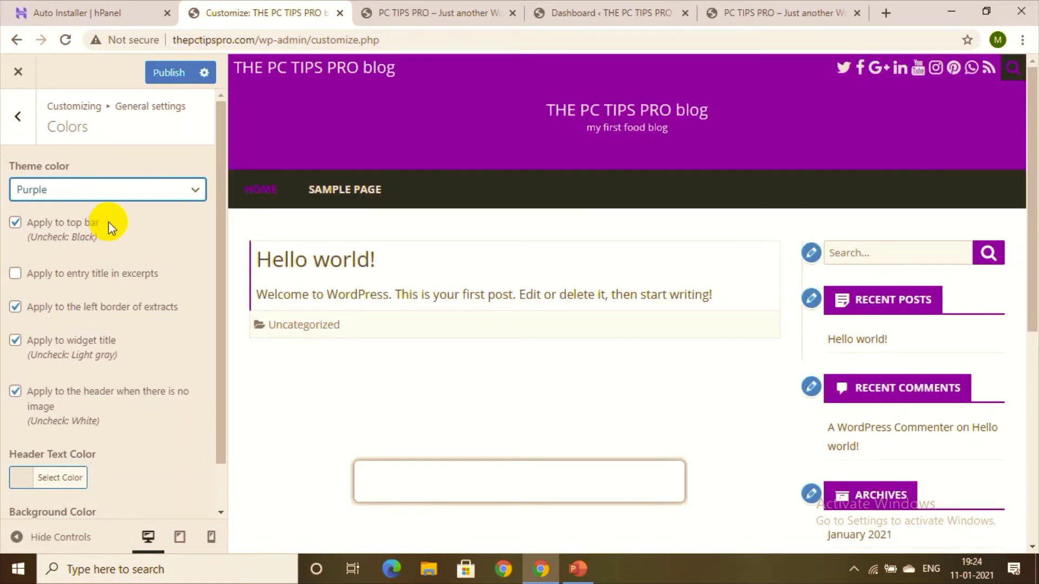
left_click(160, 204)
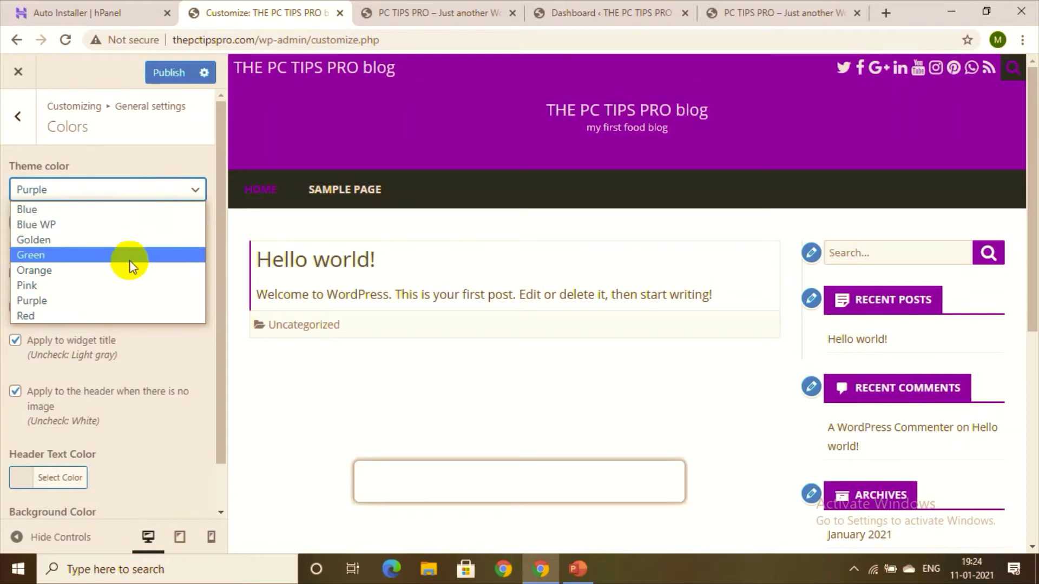
left_click(126, 244)
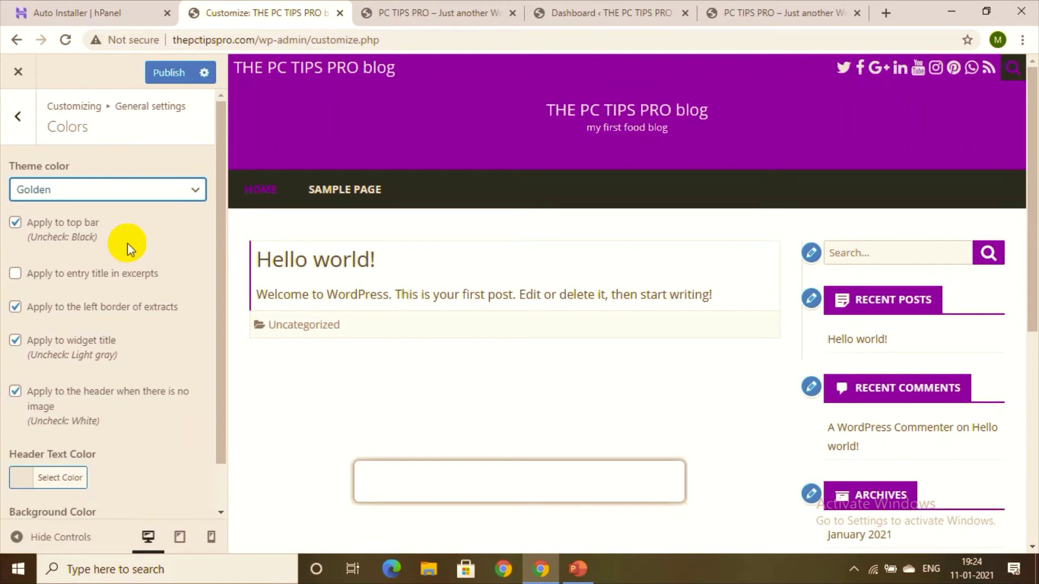
left_click(165, 201)
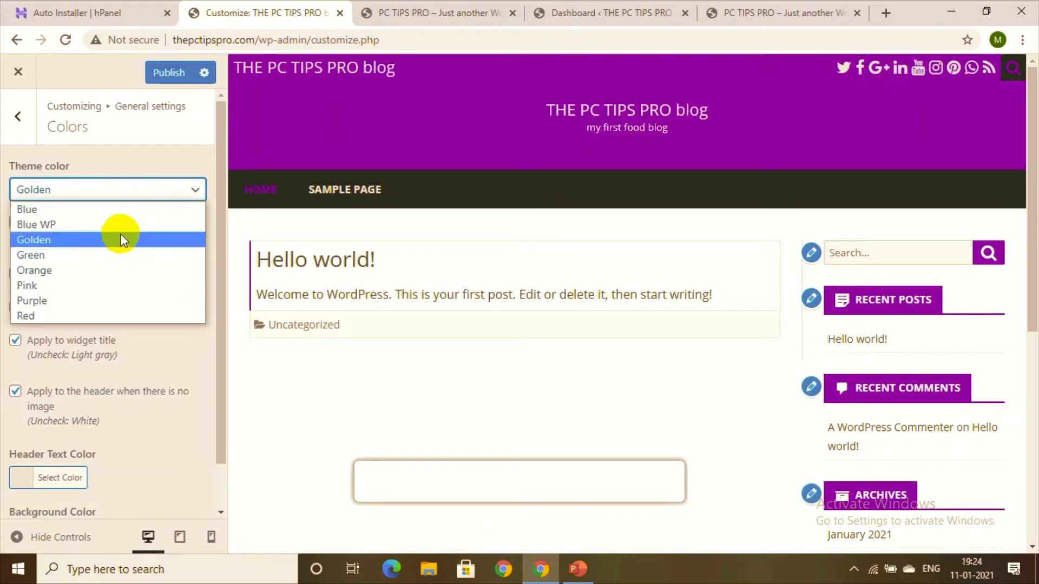
left_click(121, 223)
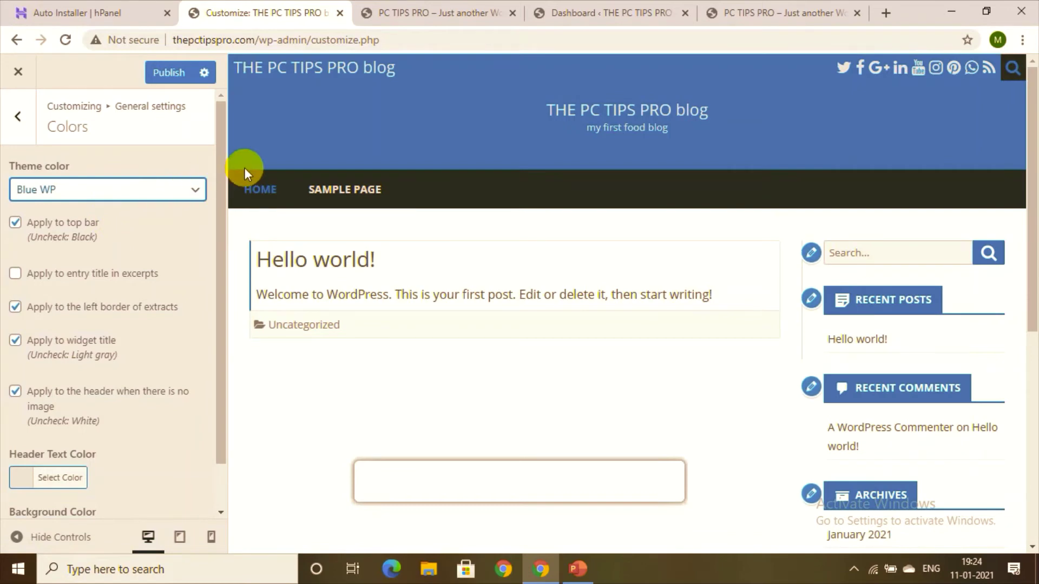
left_click(190, 194)
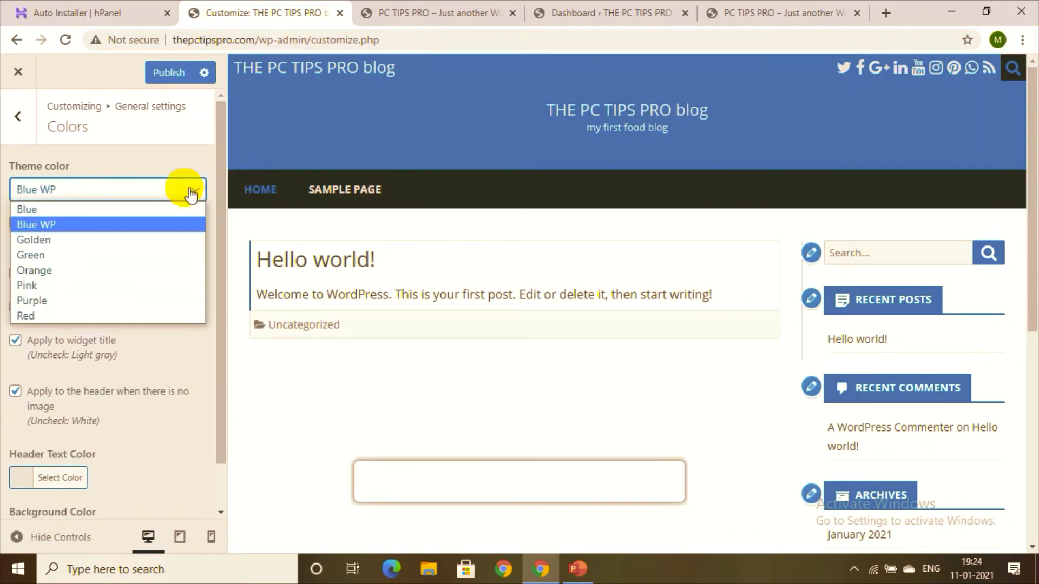
left_click(122, 207)
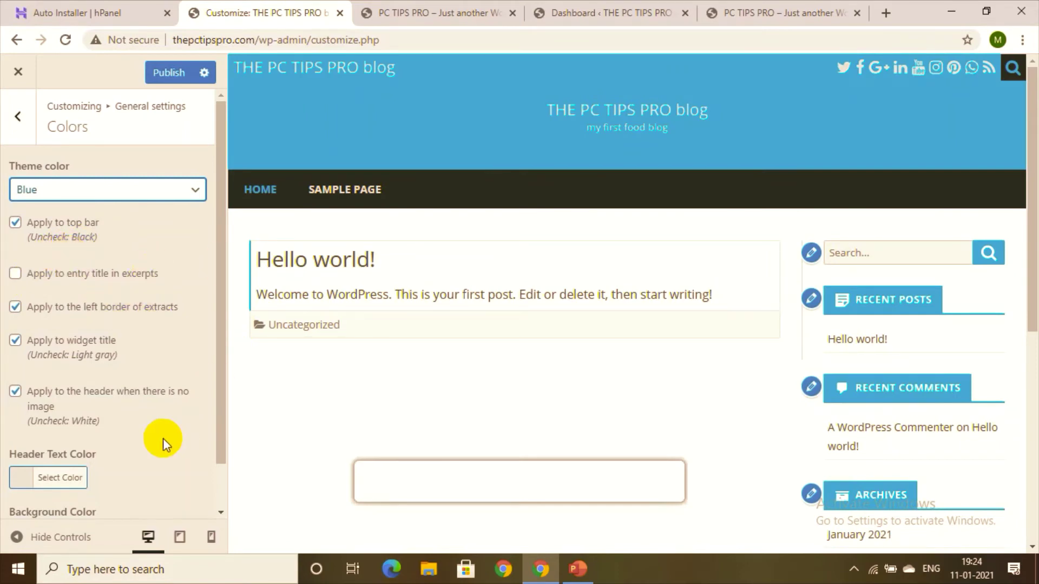
left_click(44, 483)
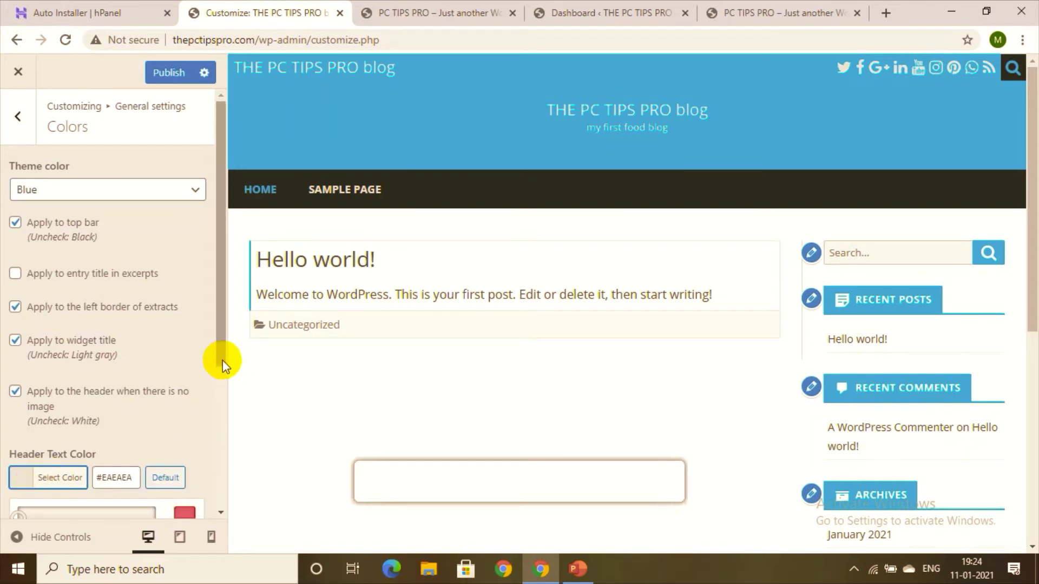
Step: After trying red, set the header text colour to white (#ffffff) and close the picker
scroll(215, 459, "down", 4)
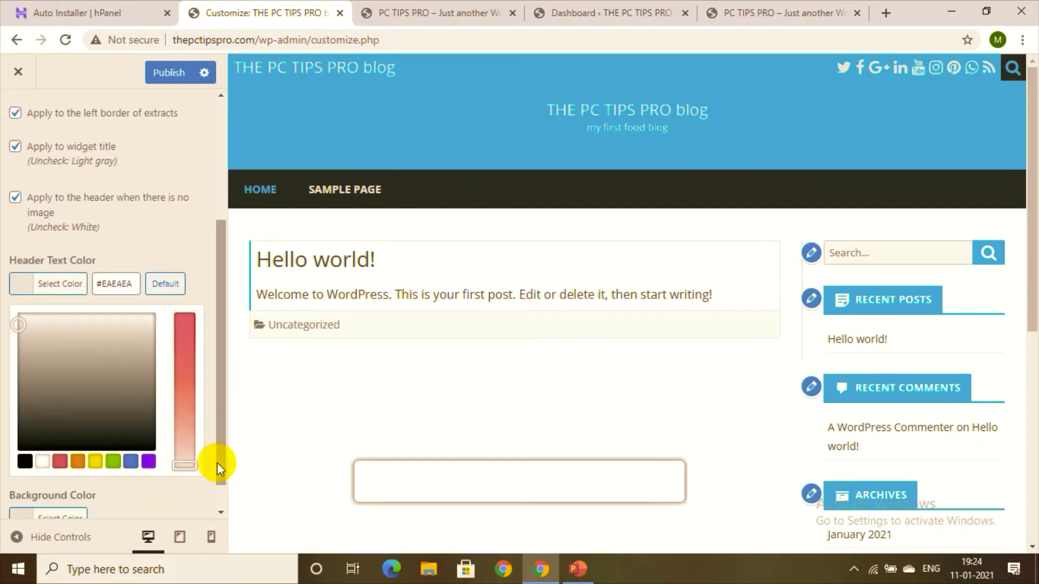
left_click_drag(181, 381, 197, 316)
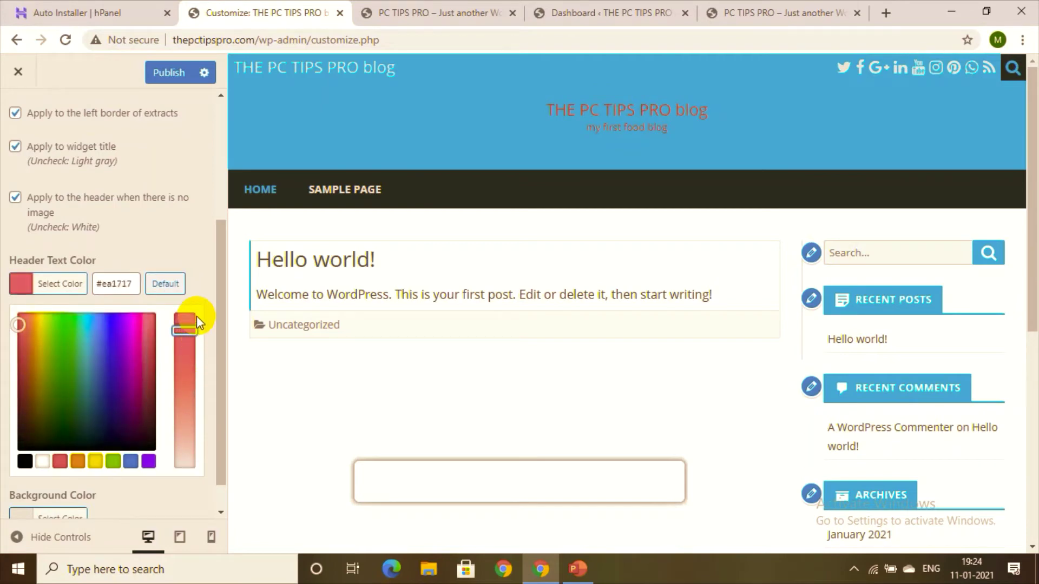
left_click(47, 459)
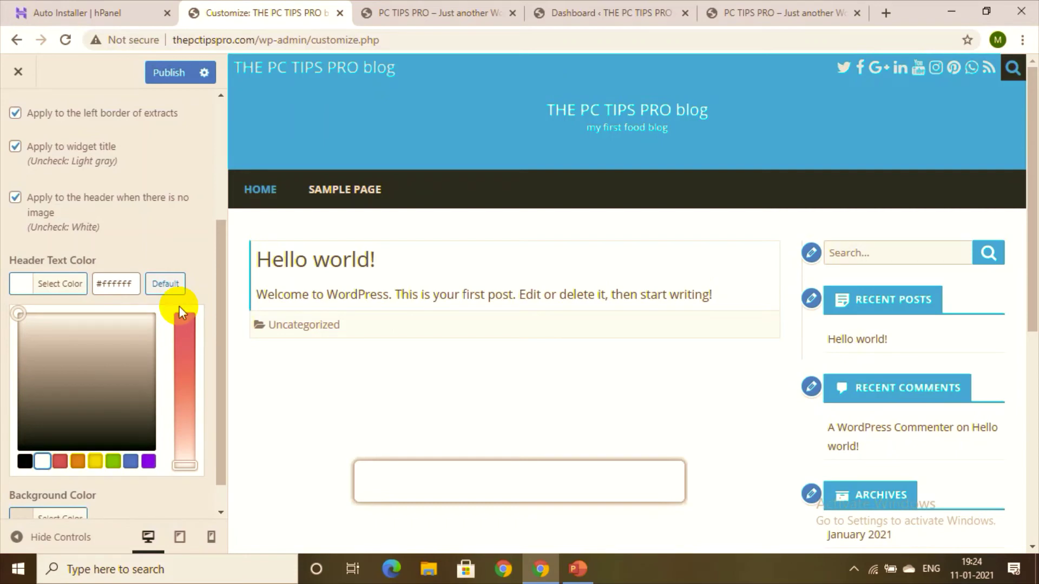
left_click(222, 323)
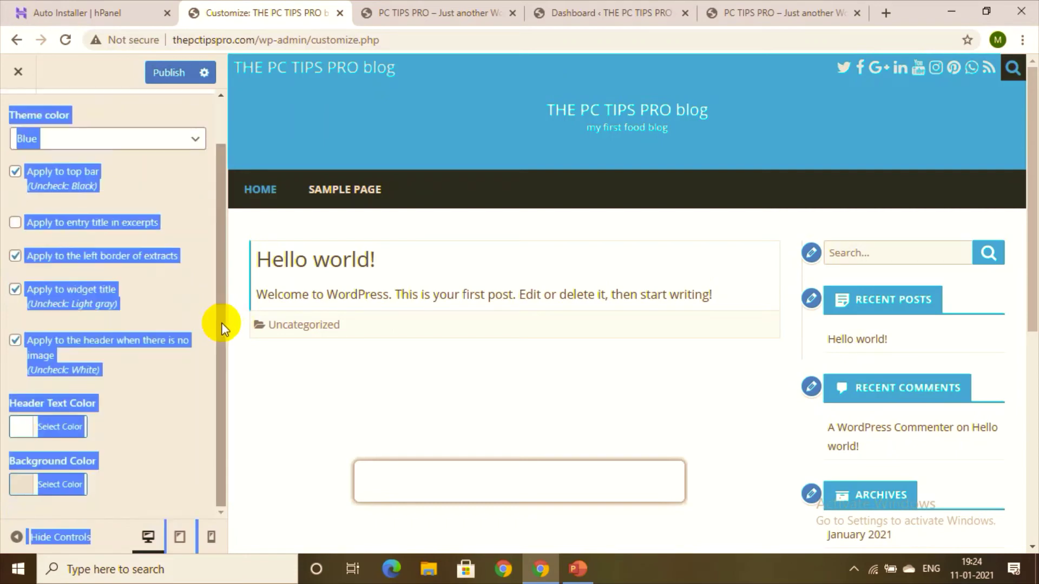
left_click(172, 398)
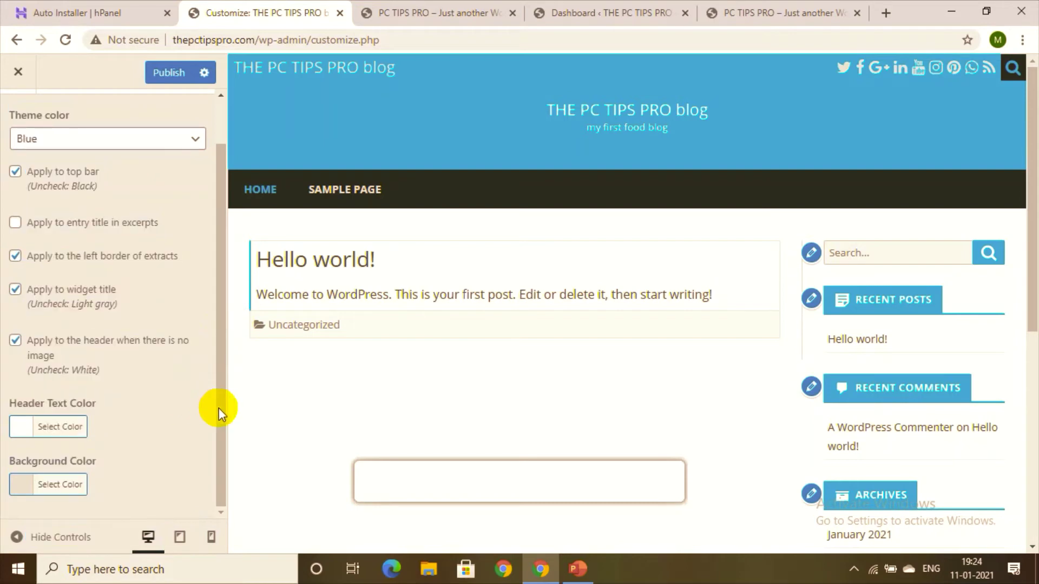
Step: Stay in the Customizer, publish the white header text colour, and return to General settings
left_click(18, 71)
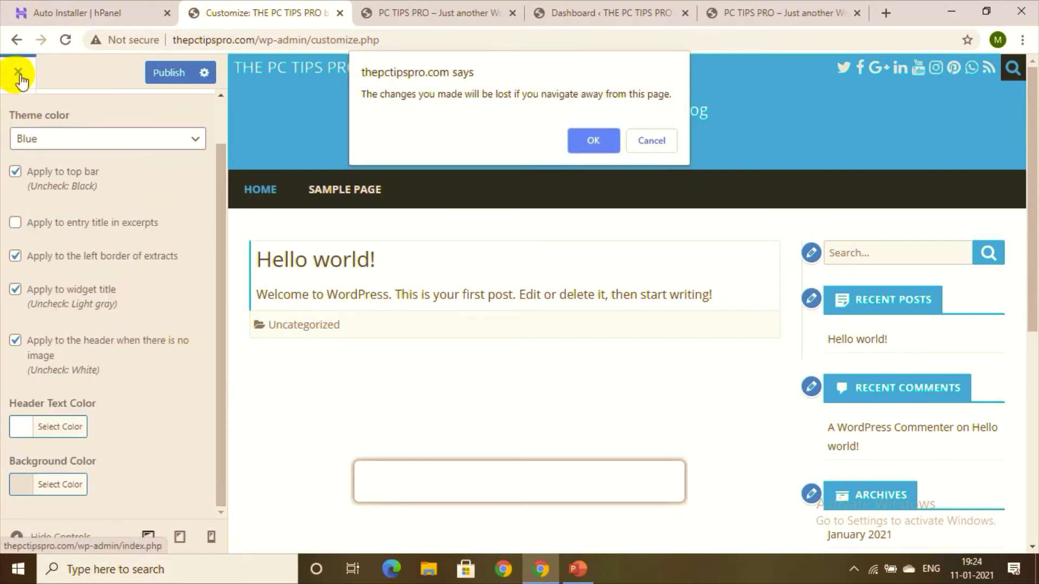
left_click(650, 148)
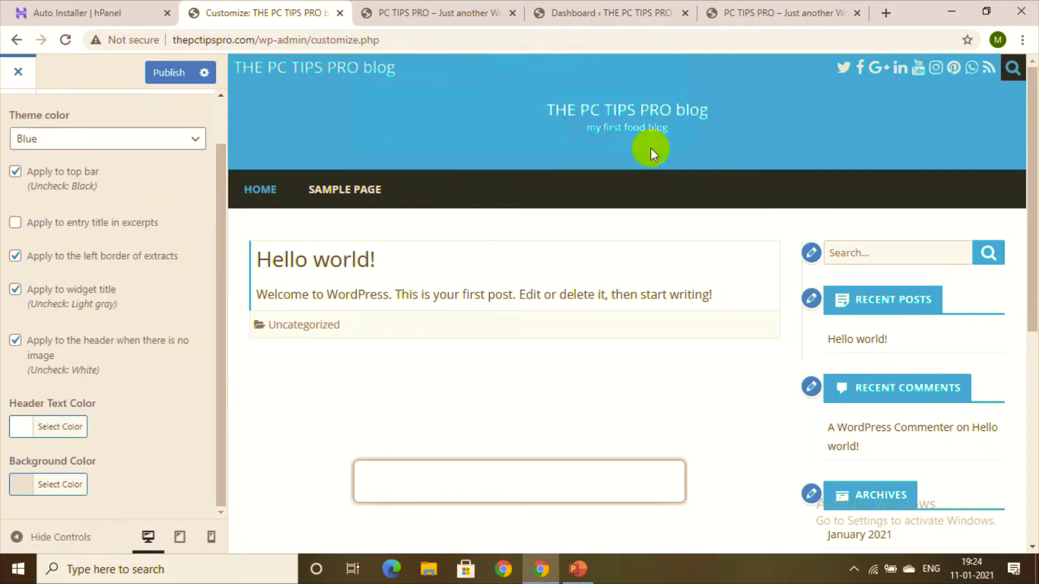
left_click(177, 75)
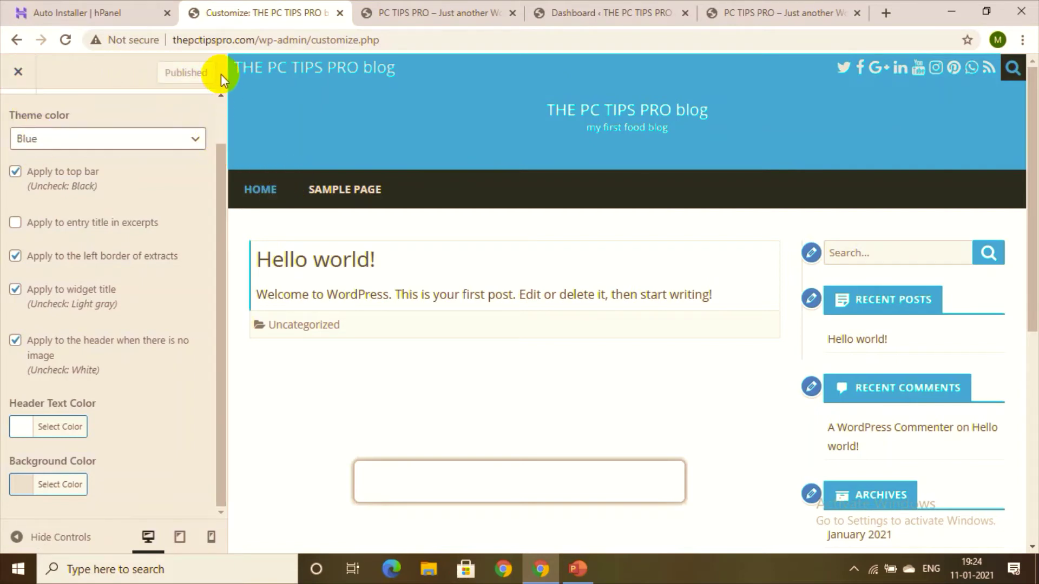
scroll(220, 116, "up", 1)
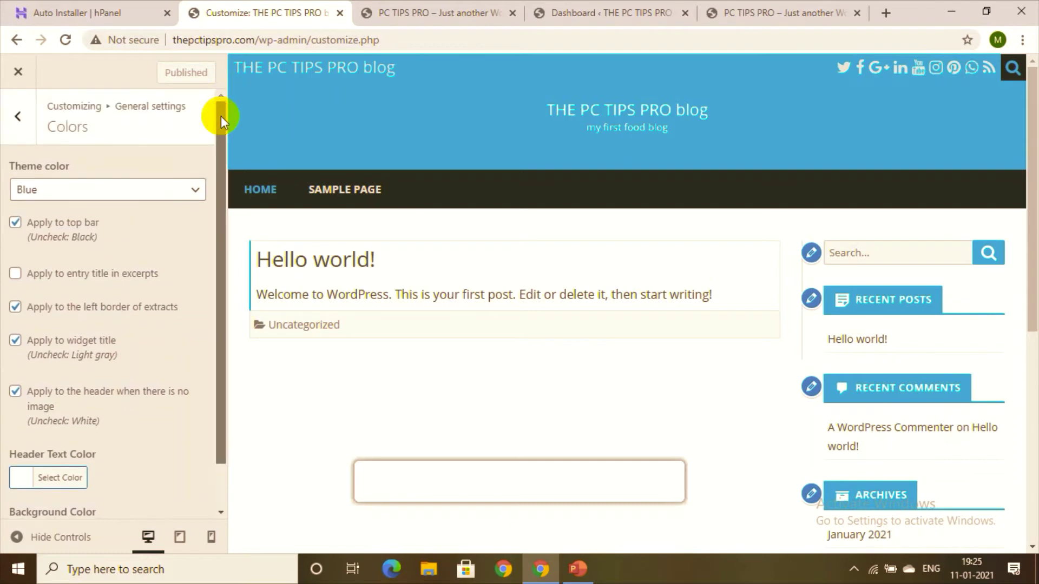
left_click(10, 130)
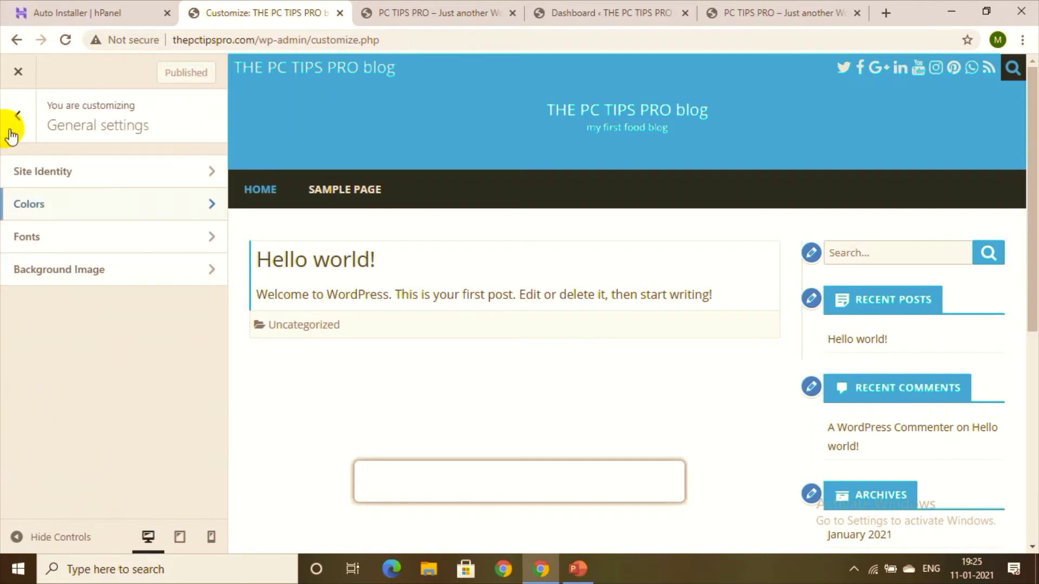
Step: Try Josefin Slab and Asap, then settle on Titillium Web as the site font
left_click(73, 236)
left_click(139, 193)
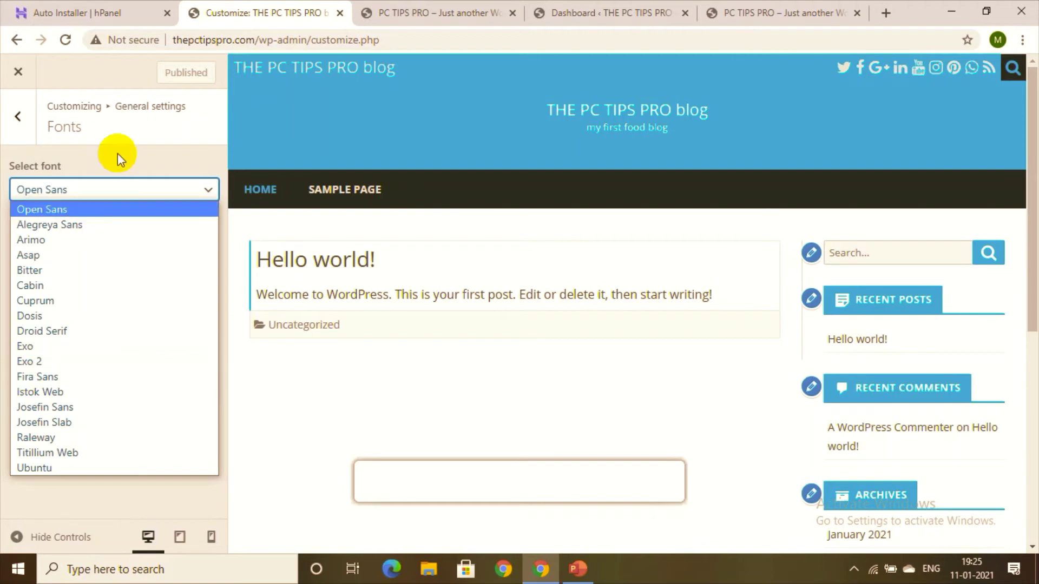
left_click(35, 424)
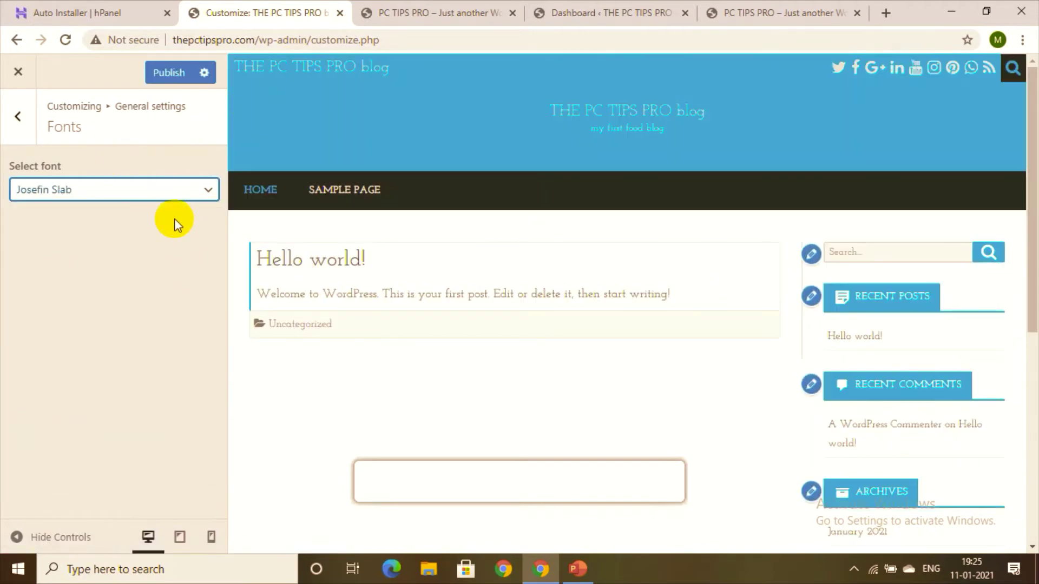
left_click(205, 196)
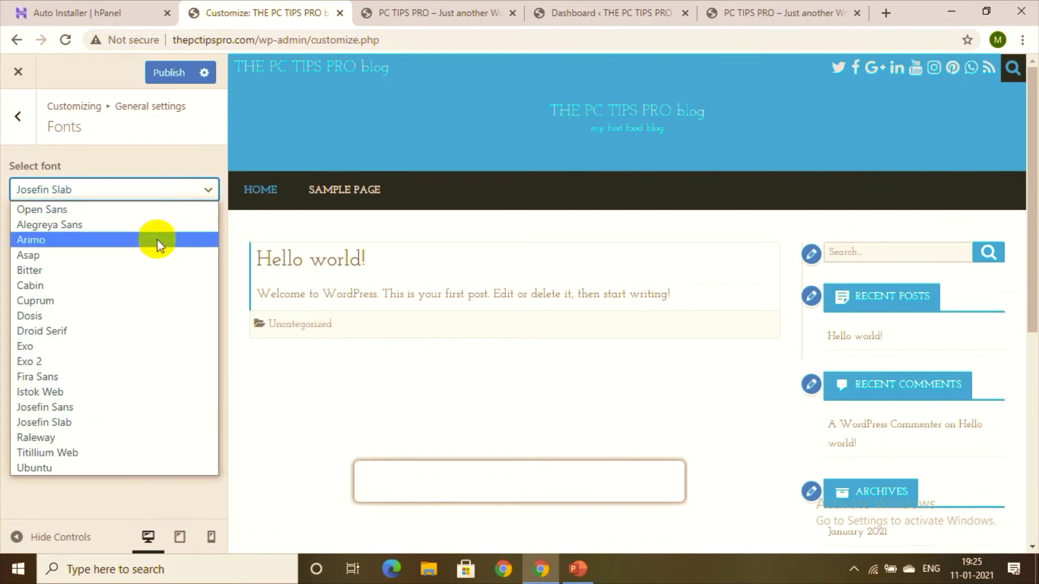
left_click(139, 248)
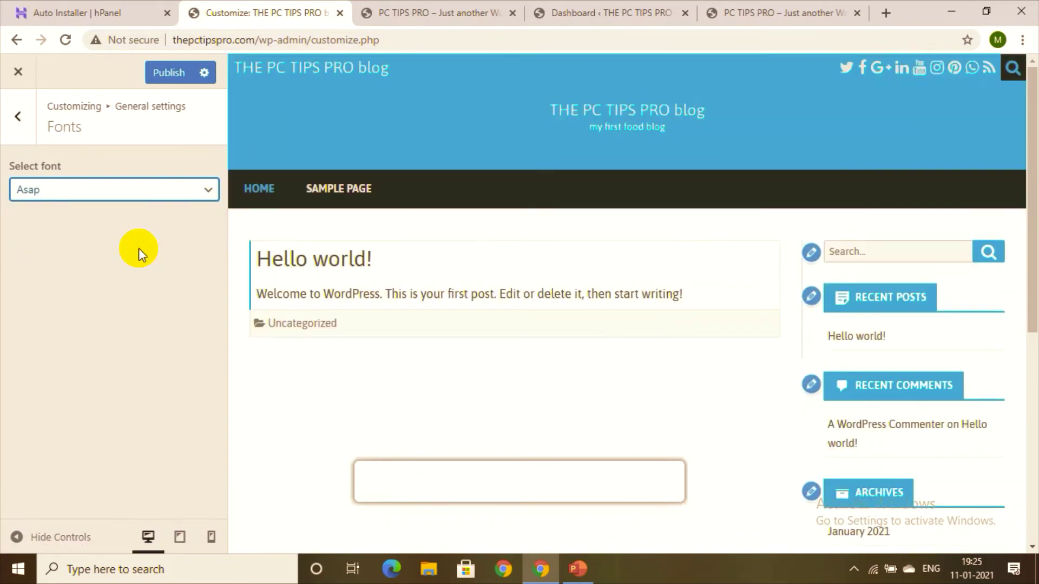
left_click(190, 201)
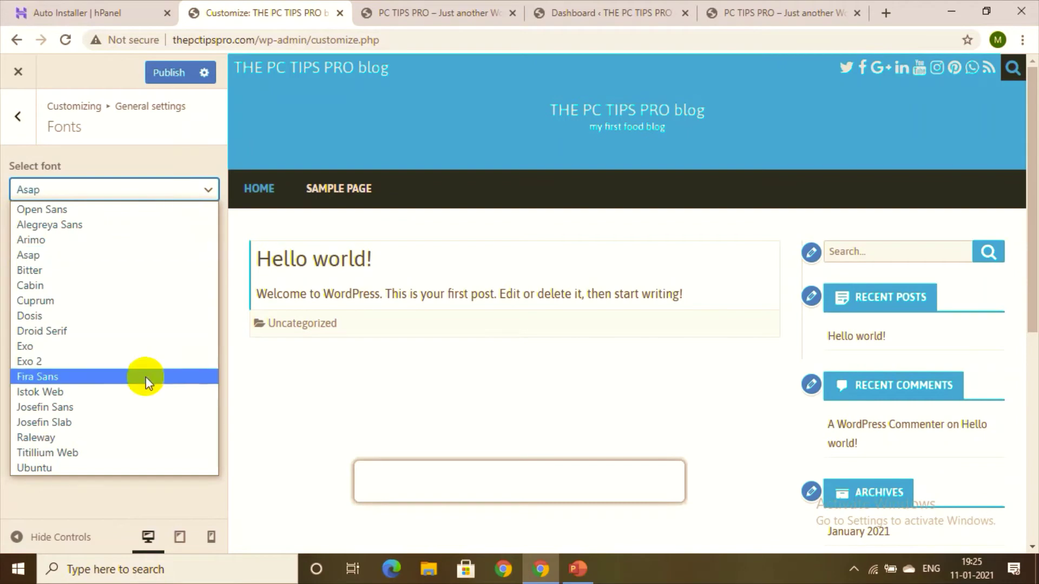
left_click(84, 454)
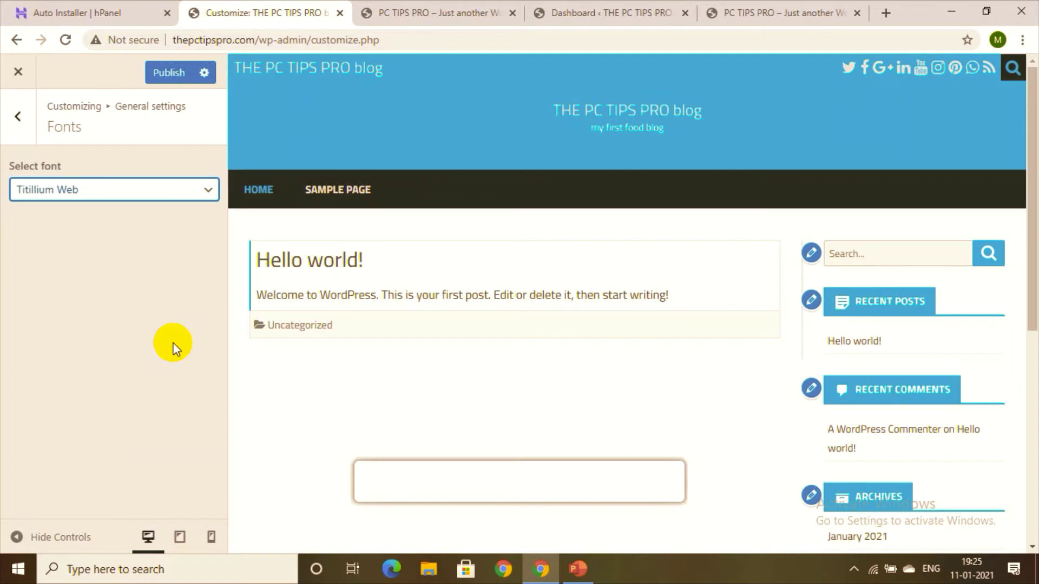
left_click(16, 116)
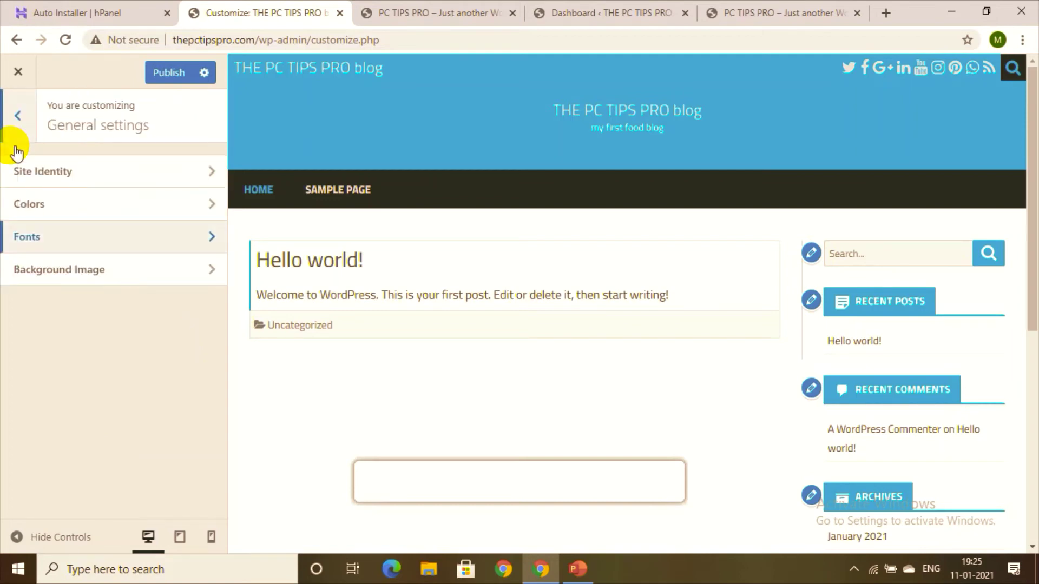
left_click(49, 269)
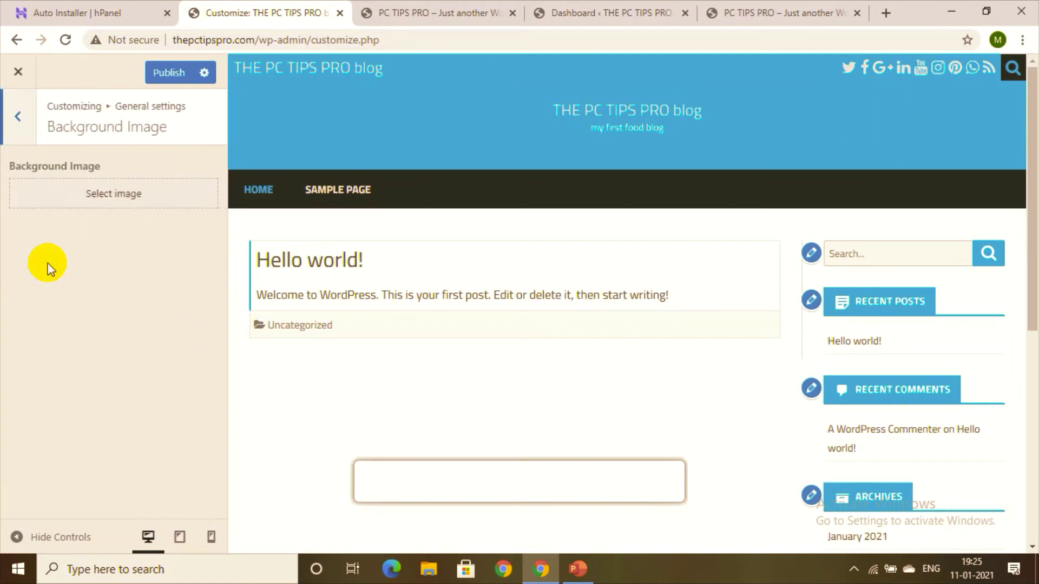
left_click(125, 192)
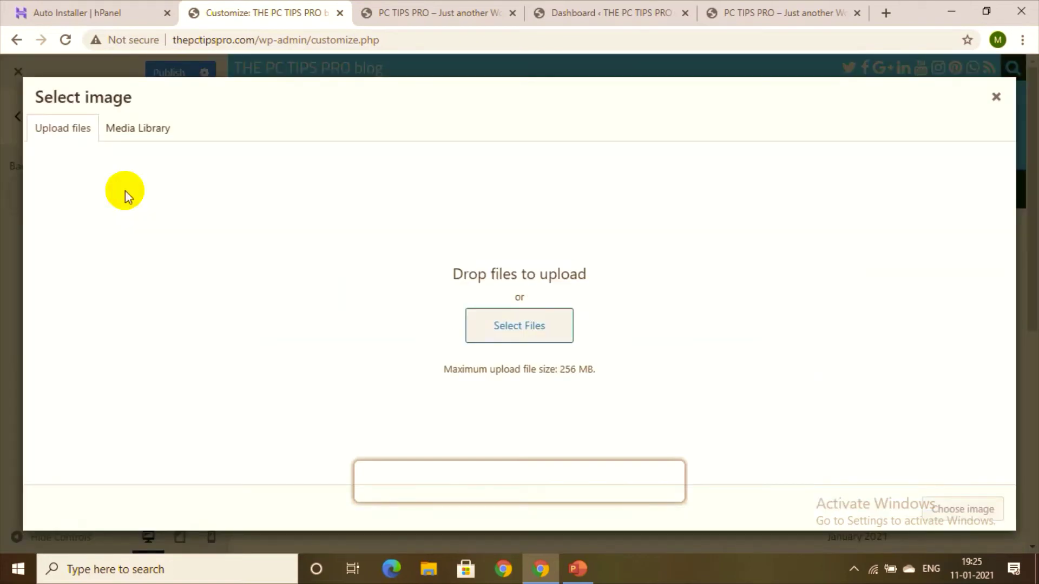
left_click(137, 126)
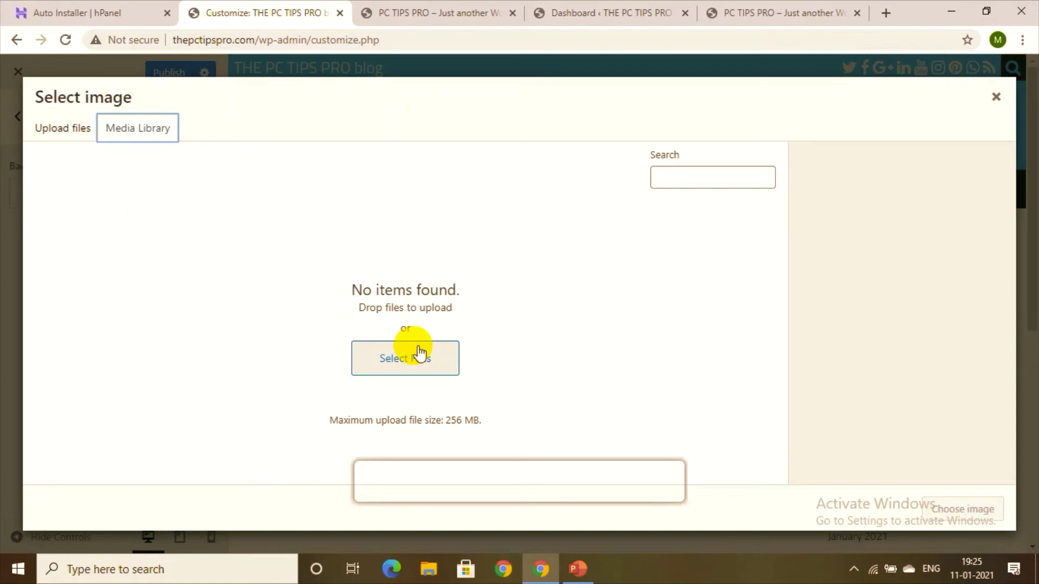
left_click(64, 133)
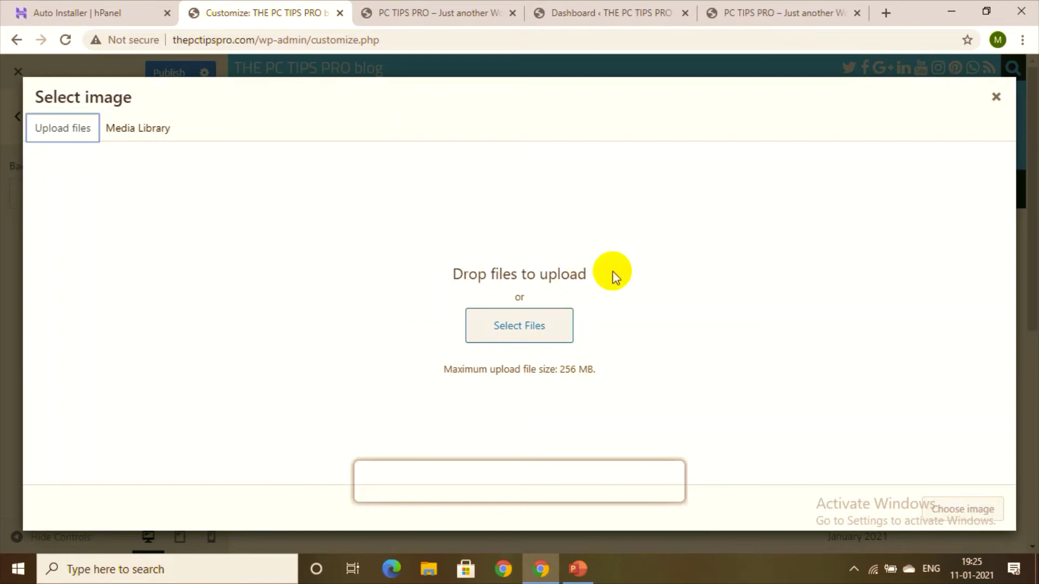
left_click(996, 96)
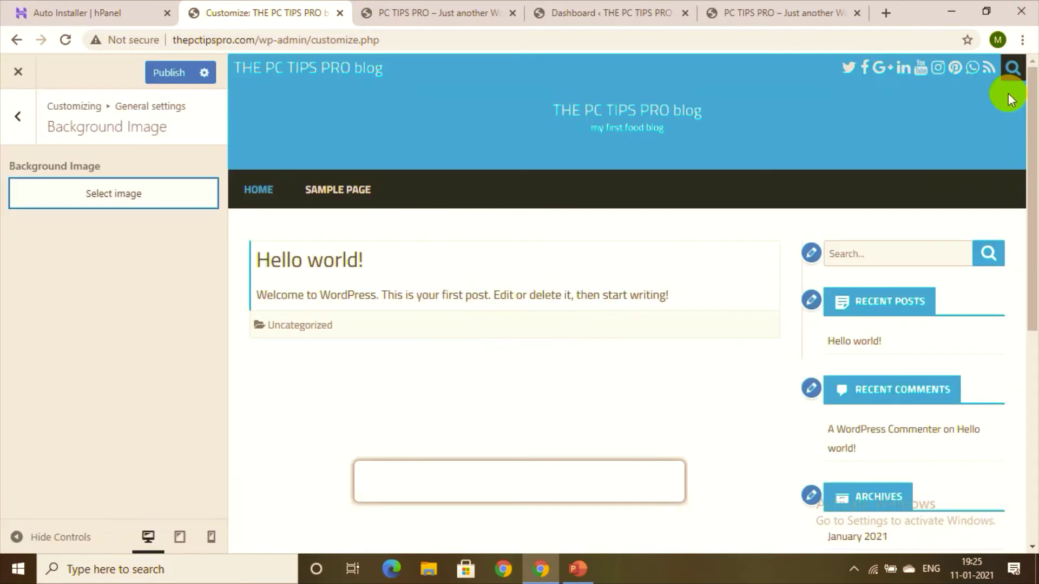
left_click(8, 133)
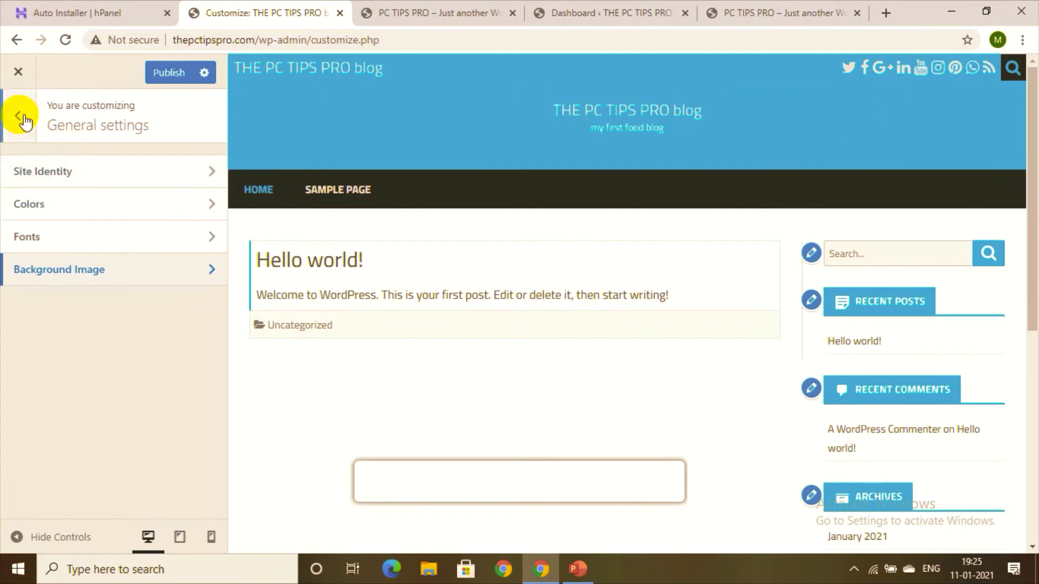
Step: Set the sidebar position to Left under Content and scroll the preview to check it
left_click(21, 118)
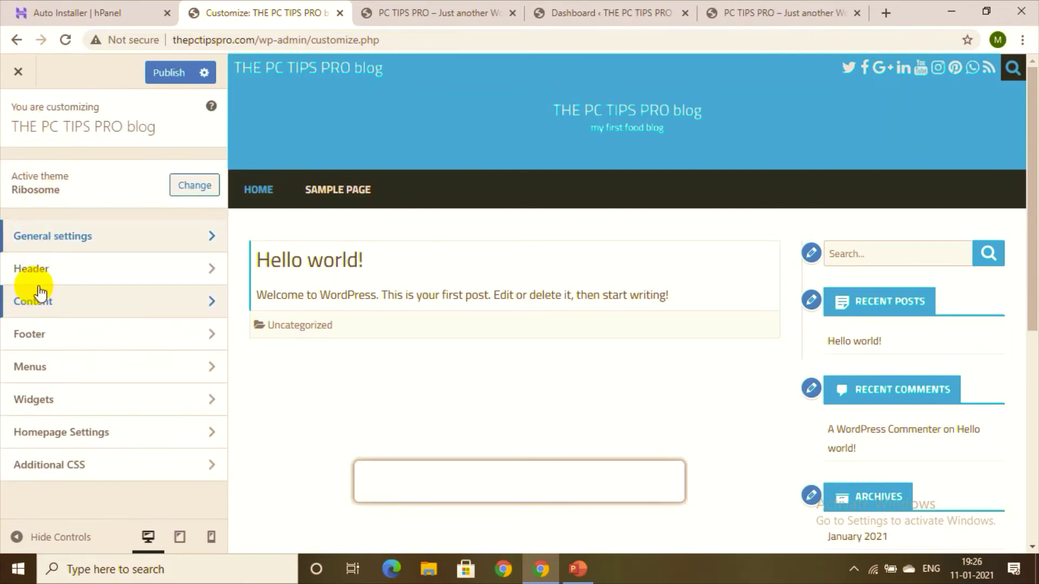
left_click(57, 310)
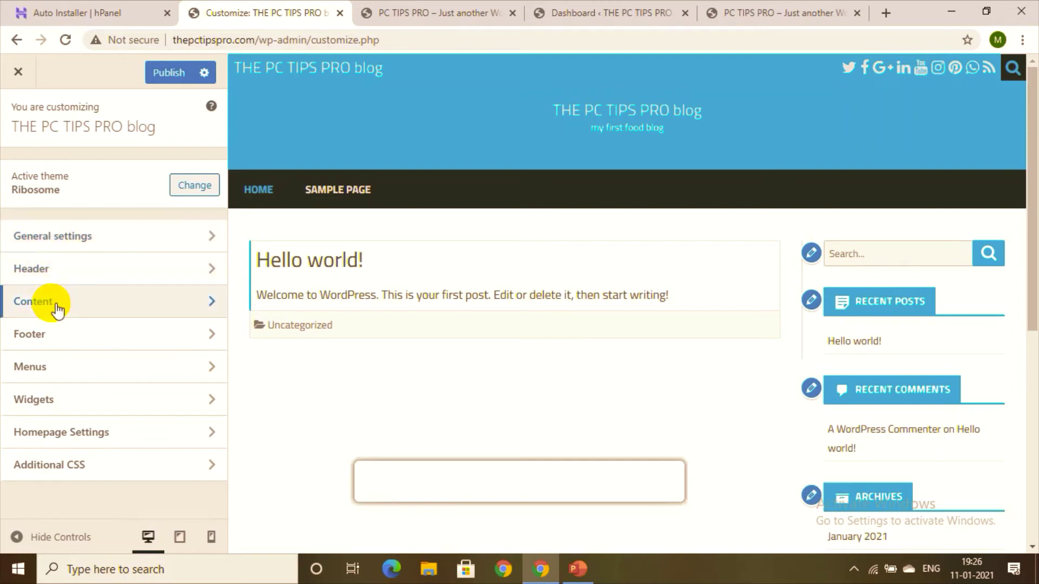
left_click(195, 173)
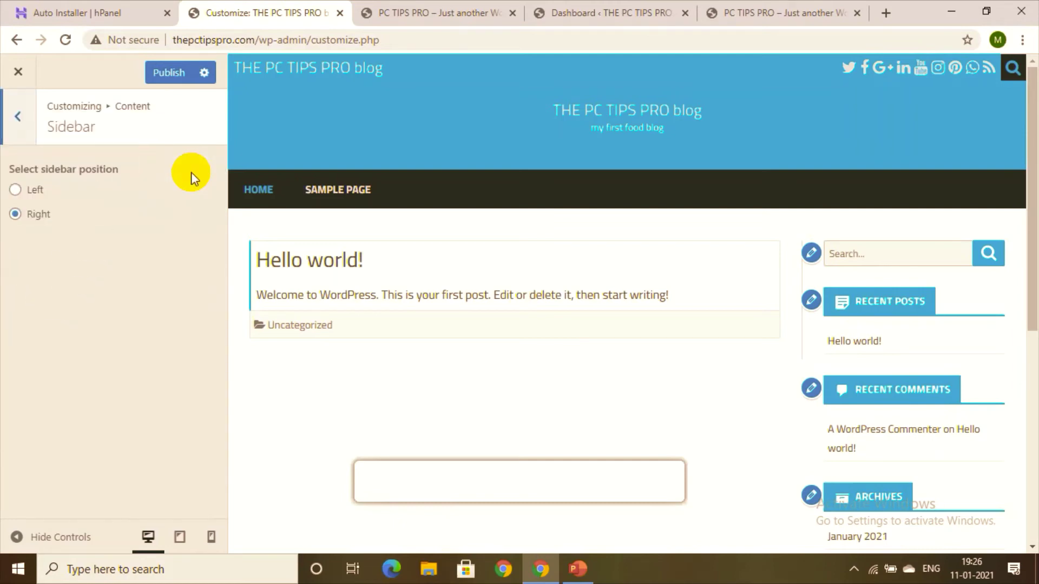
left_click(16, 189)
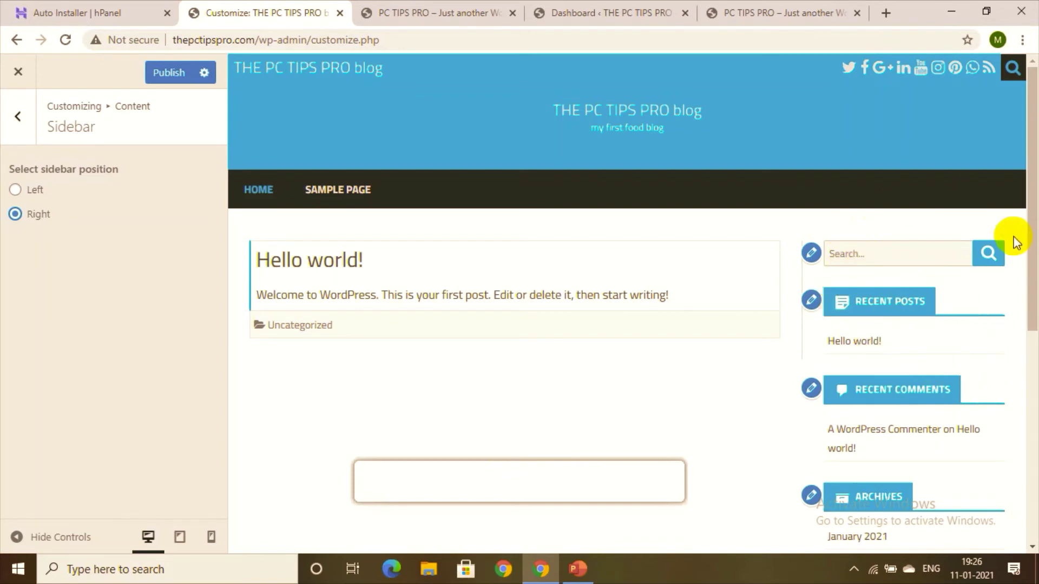
left_click_drag(1030, 258, 1034, 389)
scroll(1030, 388, "down", 1)
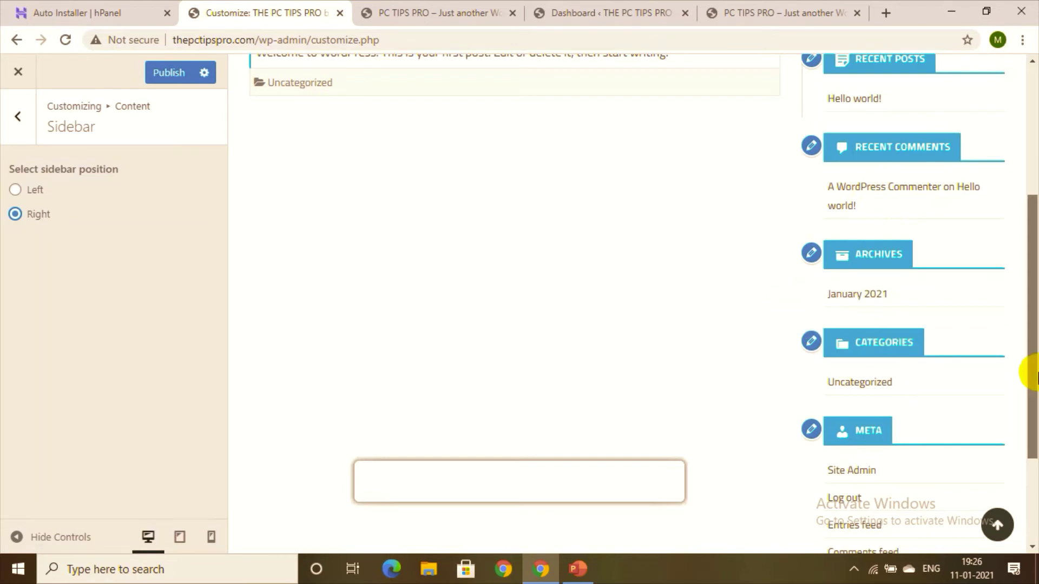
left_click_drag(1031, 383, 1034, 495)
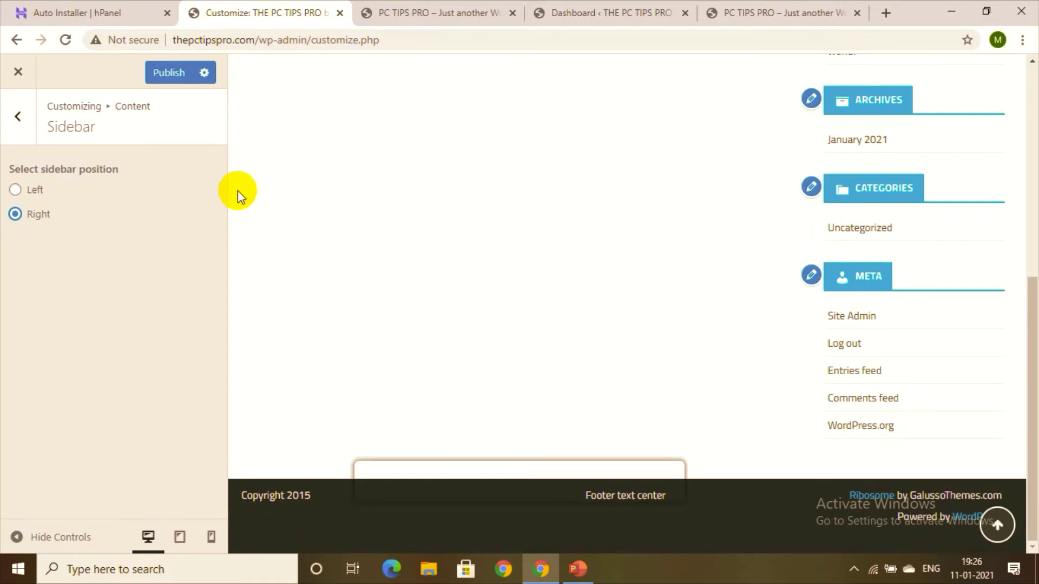
Step: Look over the Posts display options, then back out to the Customizer's main panel
left_click(30, 111)
left_click(56, 203)
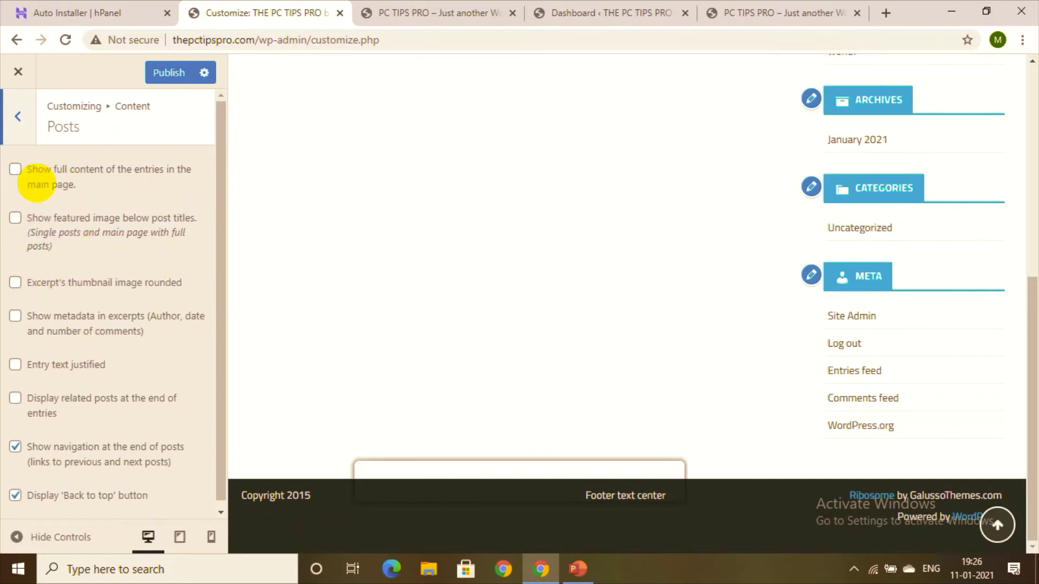
left_click(8, 118)
left_click(7, 115)
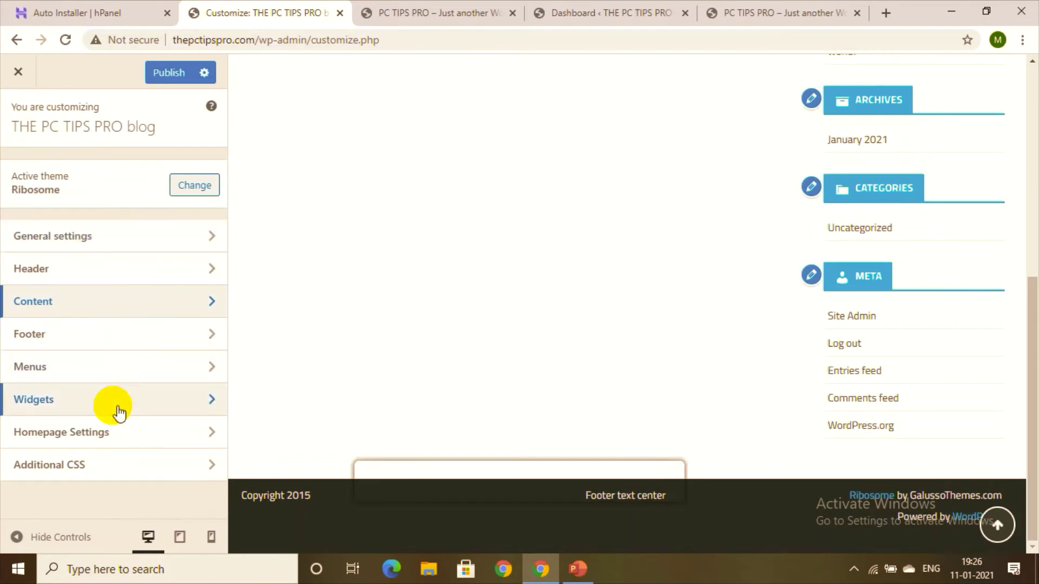
Step: Open the Footer text settings from the Customizer's main panel
left_click(123, 352)
left_click(27, 121)
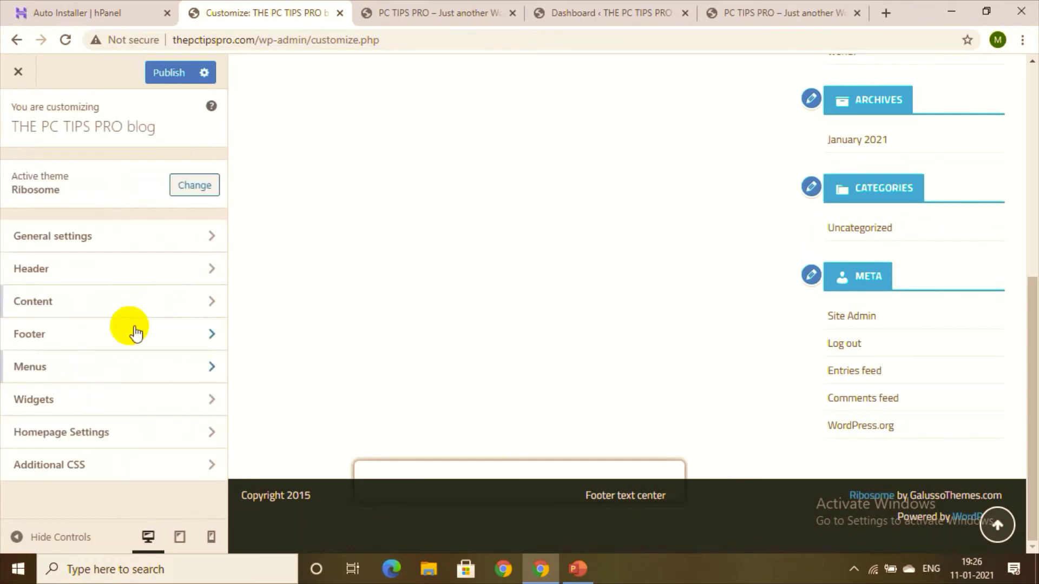
left_click(119, 332)
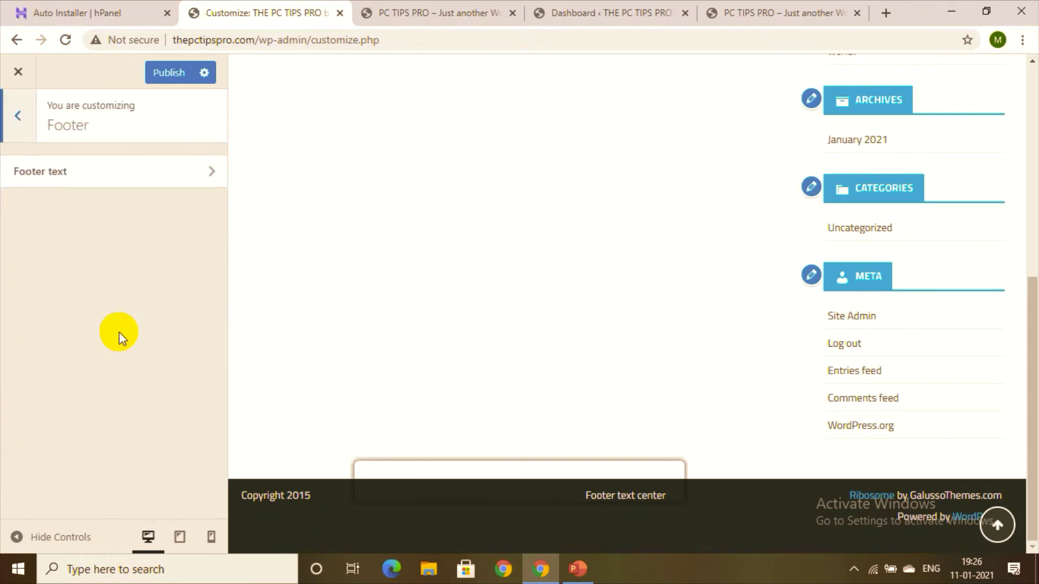
left_click(153, 171)
left_click(152, 199)
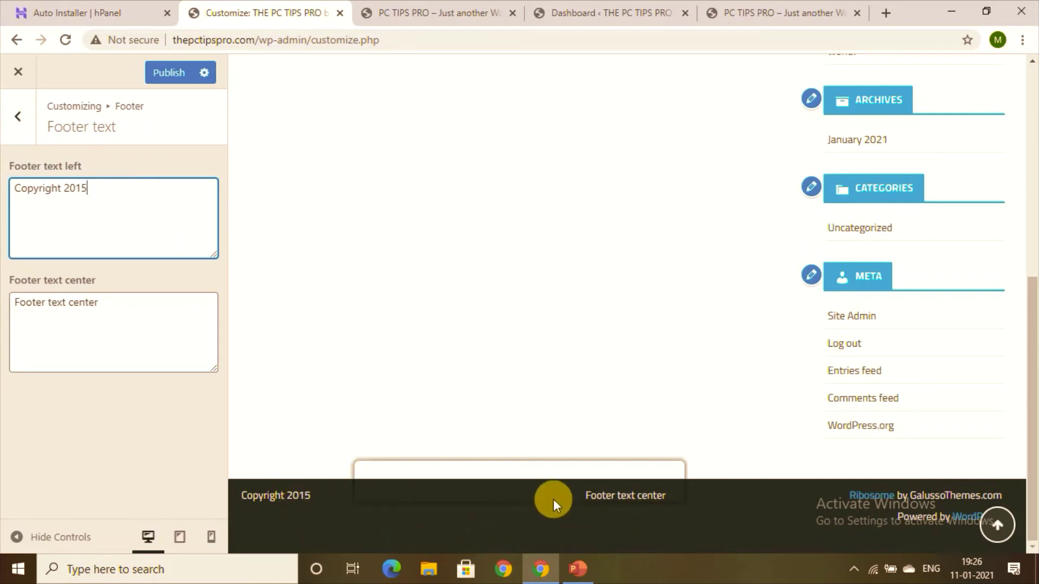
Step: Clear the centre footer text and type the contact email address in its place
triple_click(151, 320)
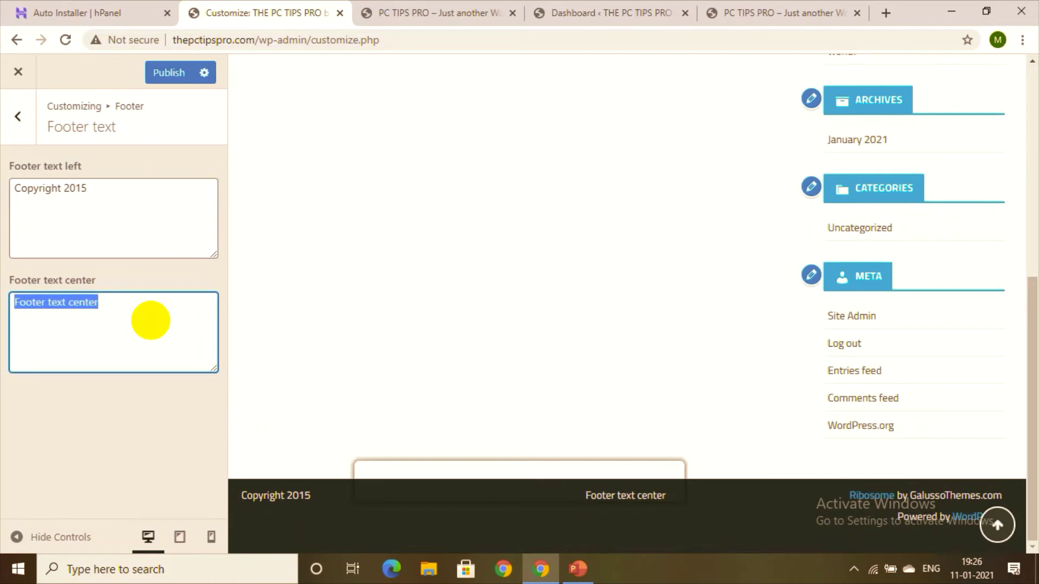
key("BackSpace")
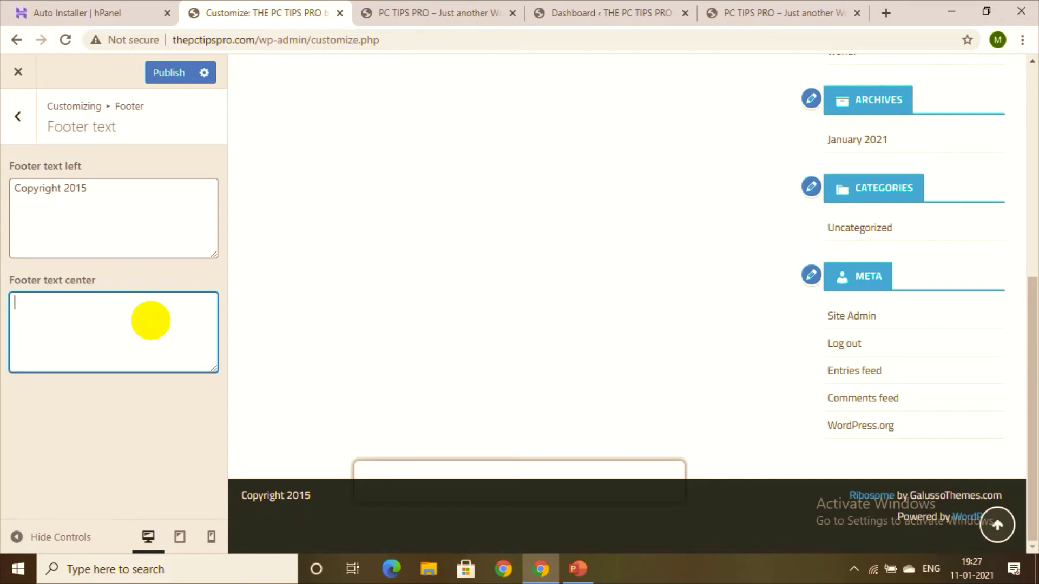
type("ama")
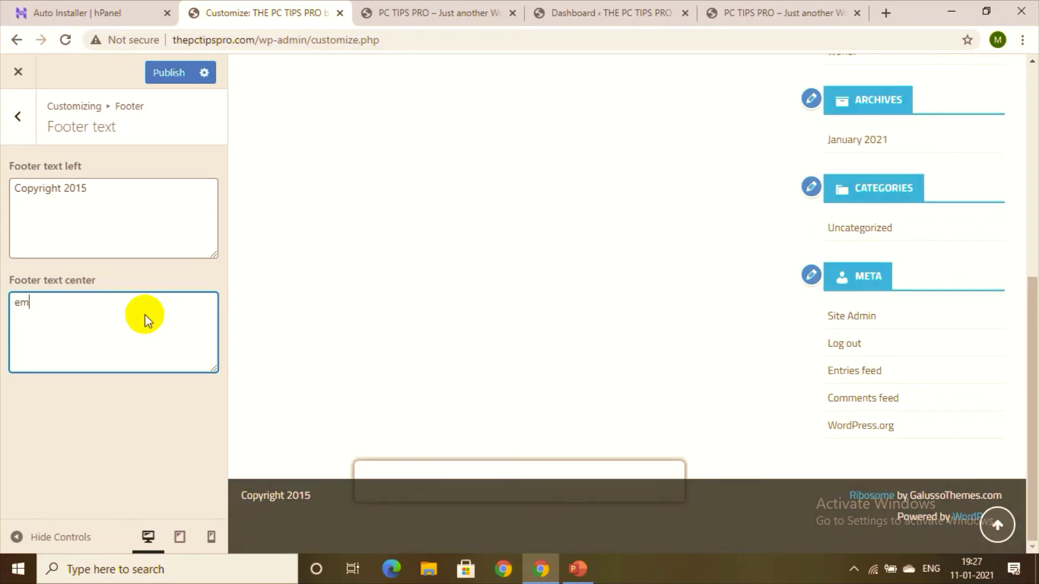
key("BackSpace")
key("BackSpace")
key("BackSpace")
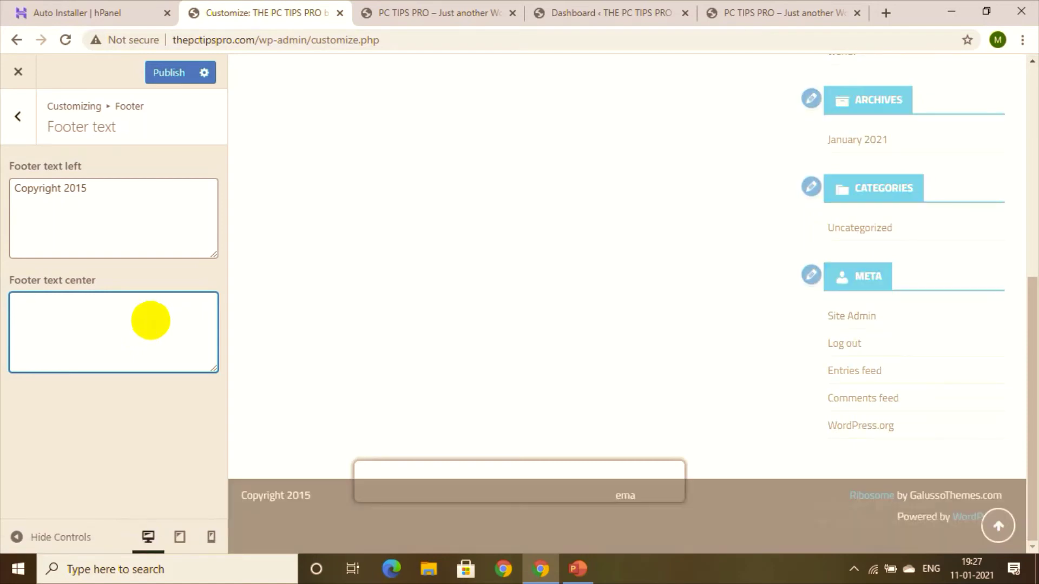
type("email")
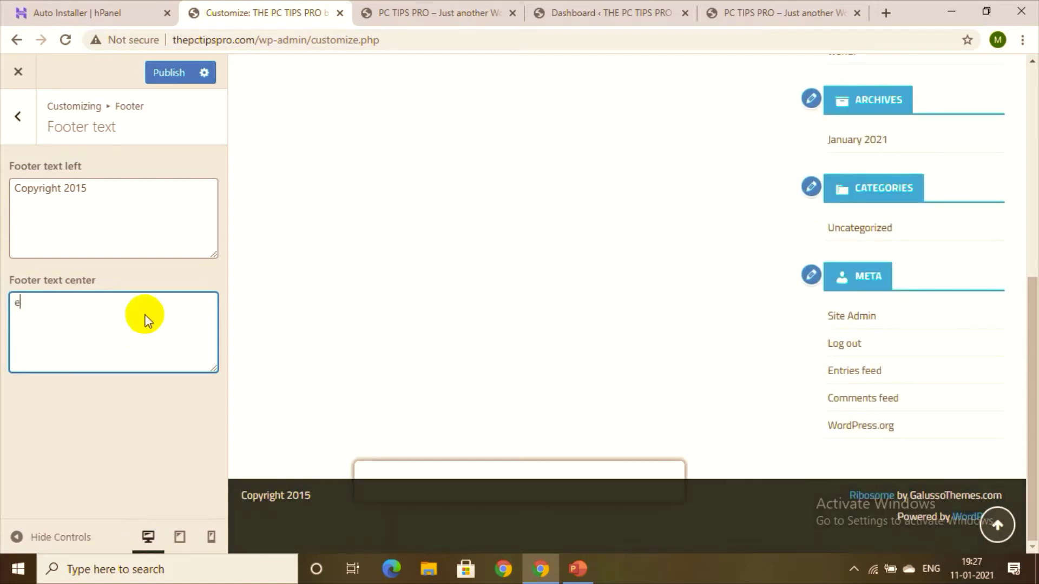
key("BackSpace")
key("BackSpace")
key("BackSpace")
key("BackSpace")
key("BackSpace")
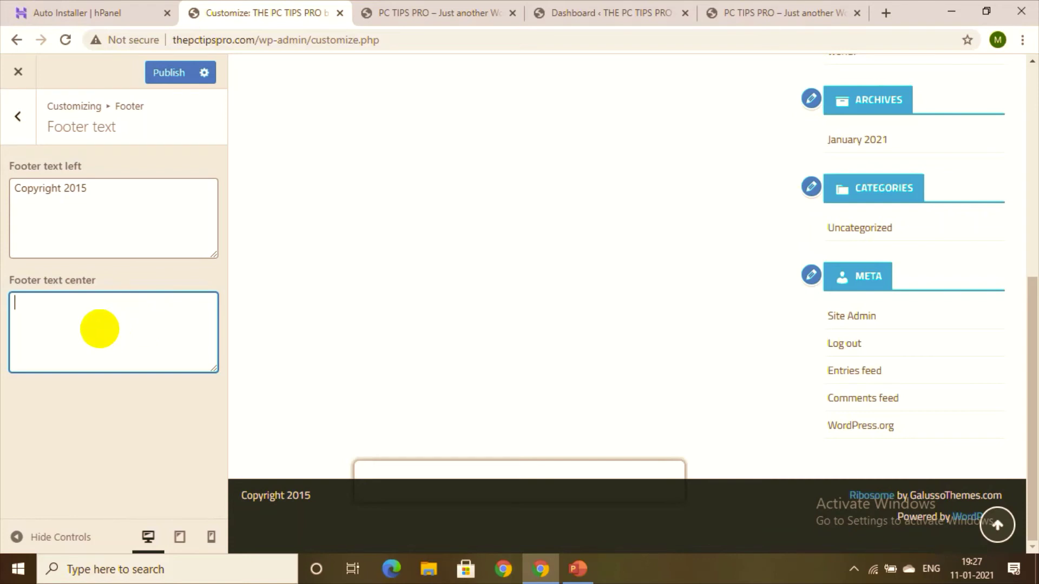
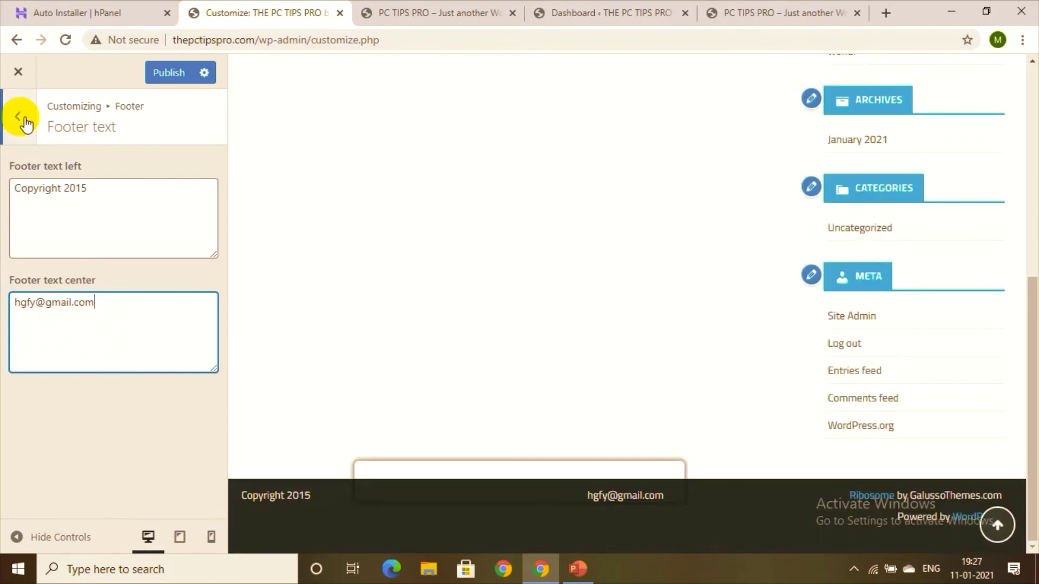
Step: Back out of the footer text settings to the main Customizer sections, briefly checking Additional CSS
left_click(18, 115)
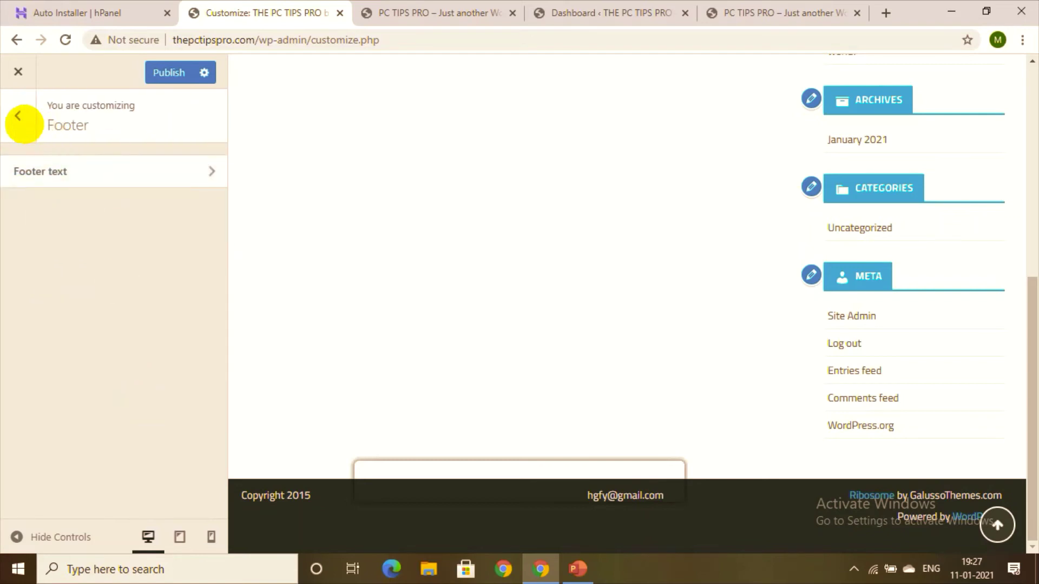
left_click(17, 116)
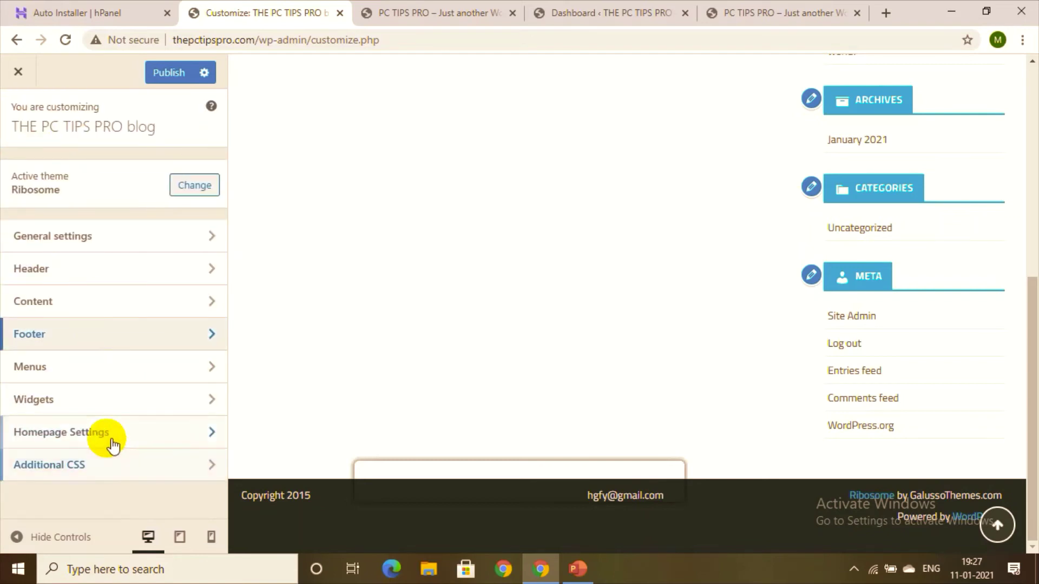
left_click(121, 464)
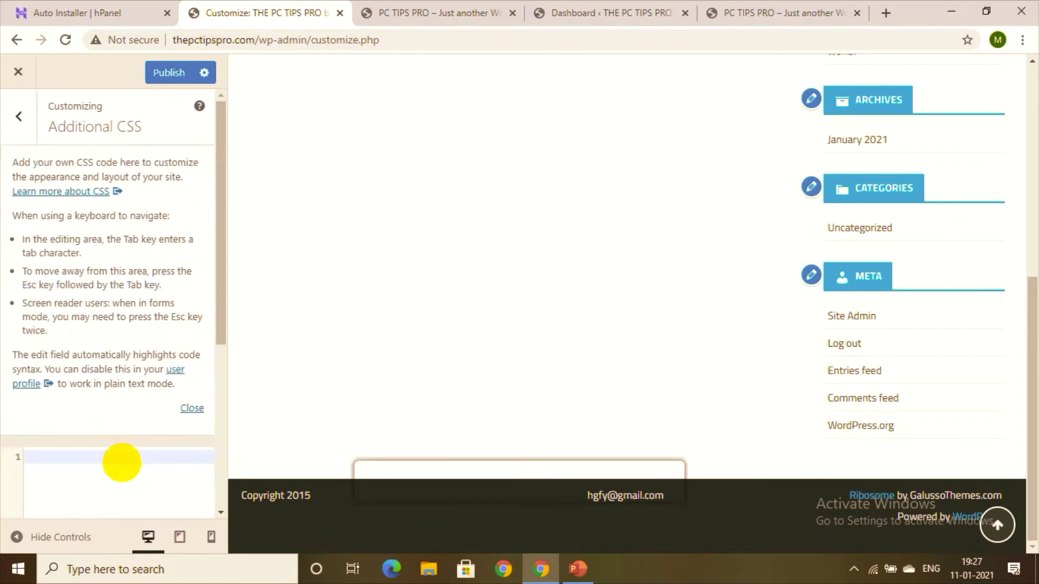
left_click(22, 118)
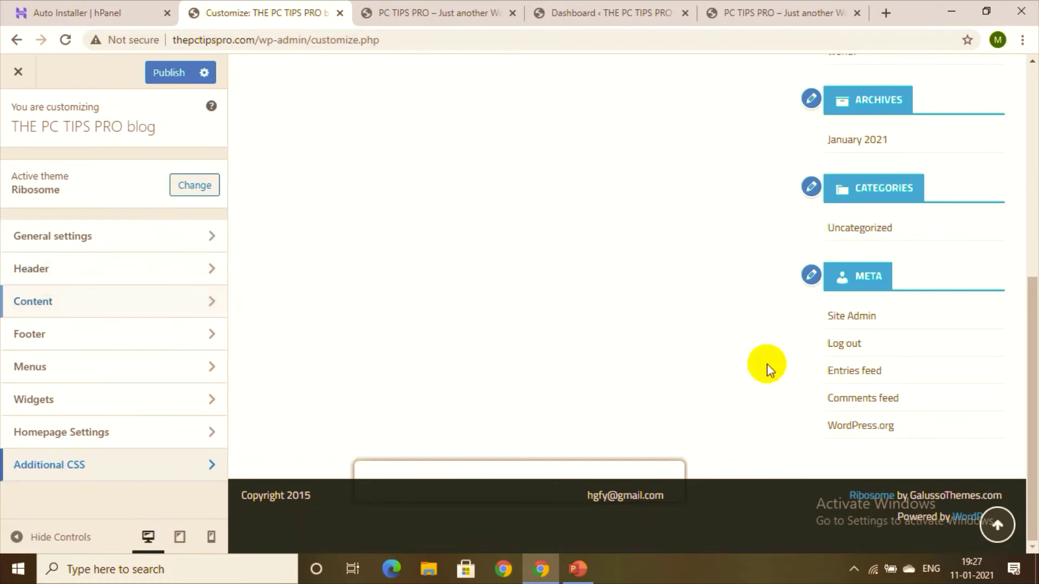
left_click_drag(1036, 414, 1036, 258)
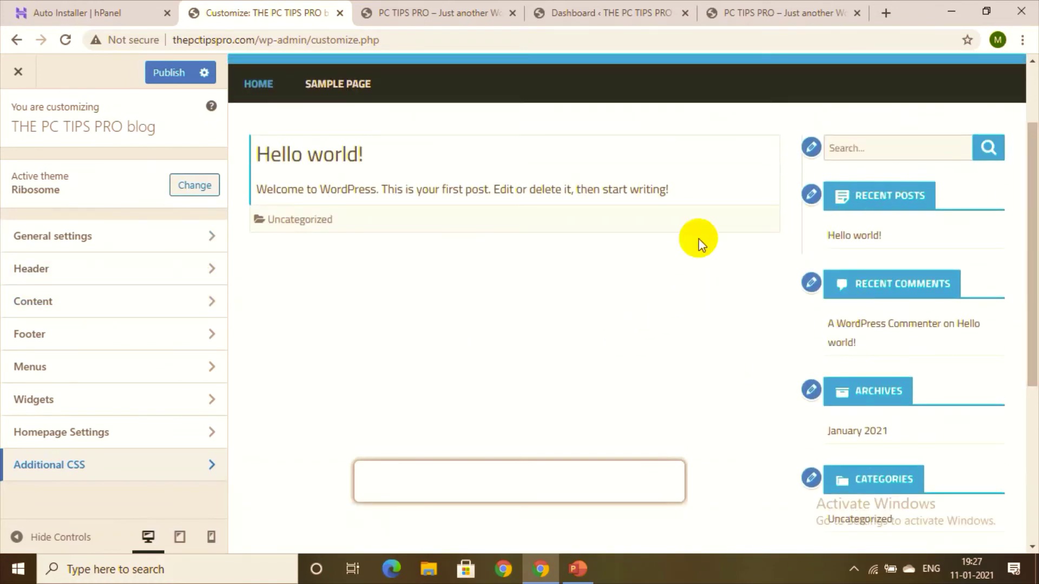
Step: Open the sidebar's Recent Posts widget and set its number of posts to show to 5
left_click(811, 195)
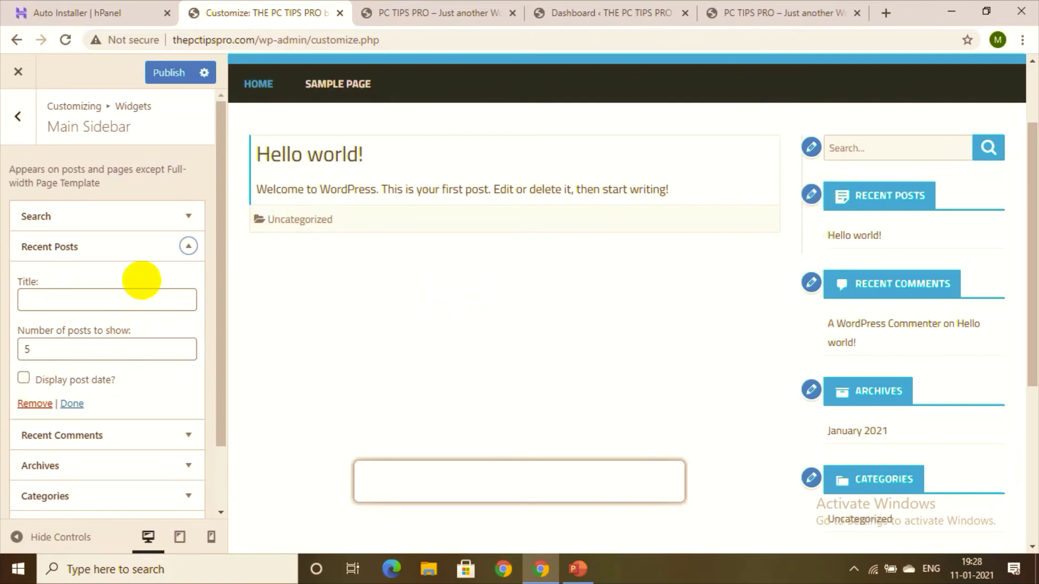
left_click(193, 245)
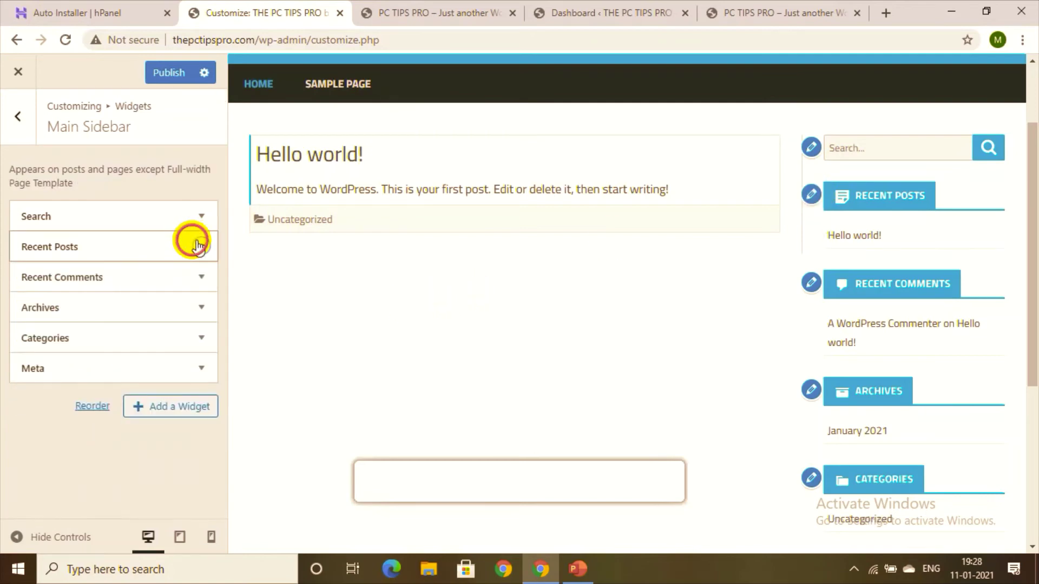
left_click(198, 245)
left_click(137, 310)
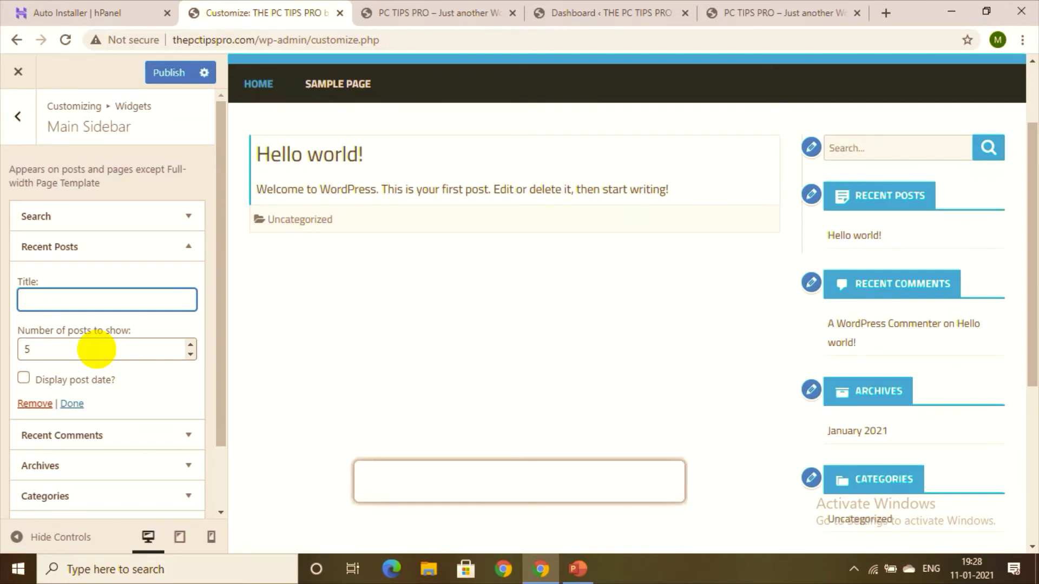
double_click(96, 351)
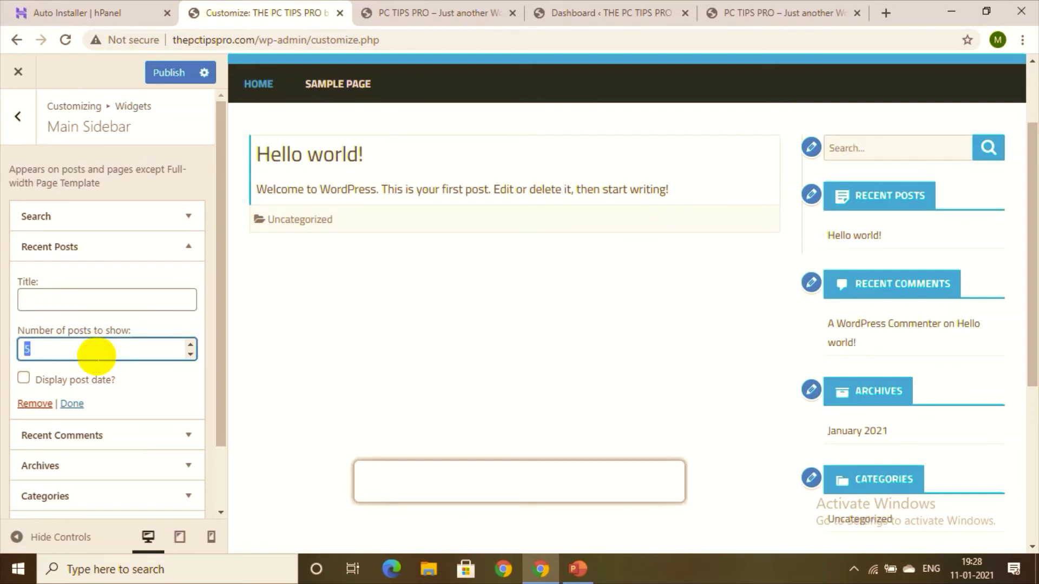
type("5")
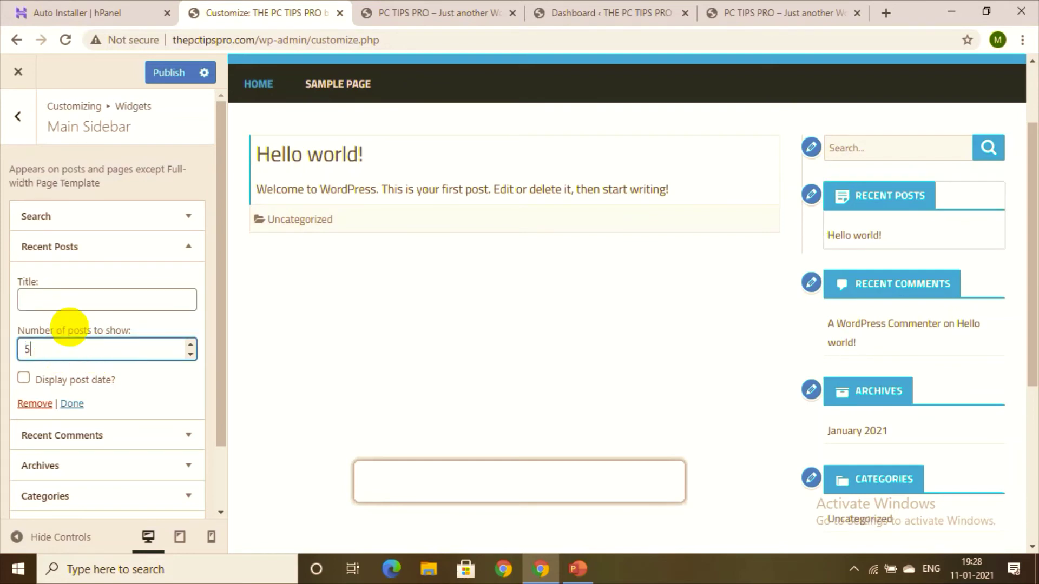
Step: Change the Recent Posts widget title to 'updates'
left_click(87, 311)
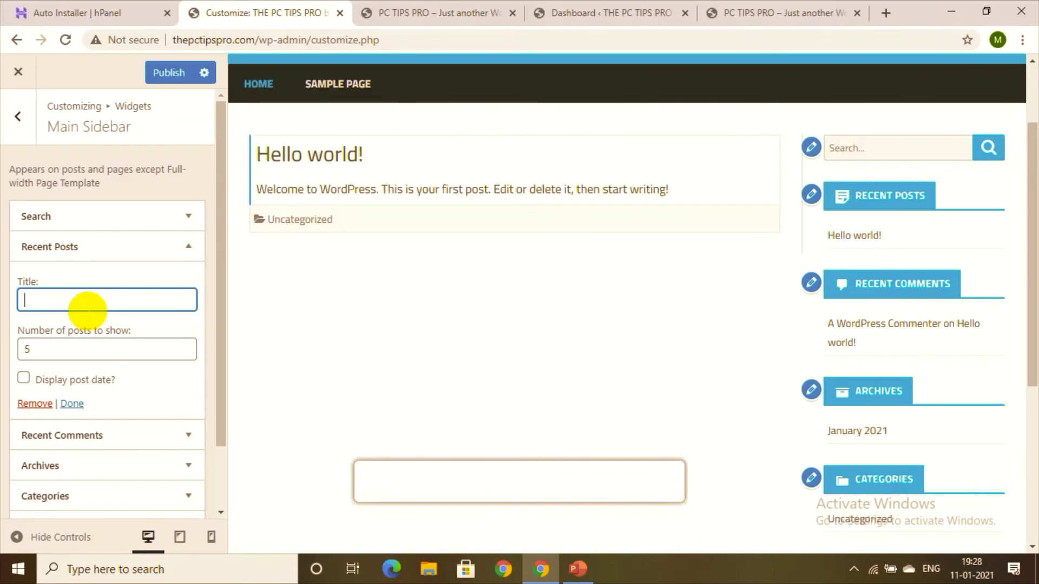
type("posts")
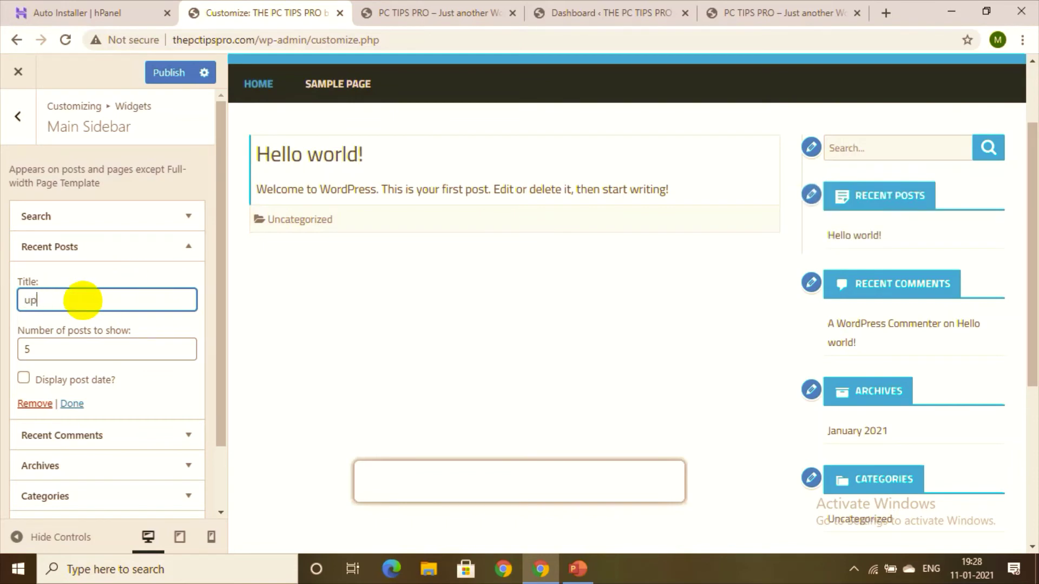
type("tes")
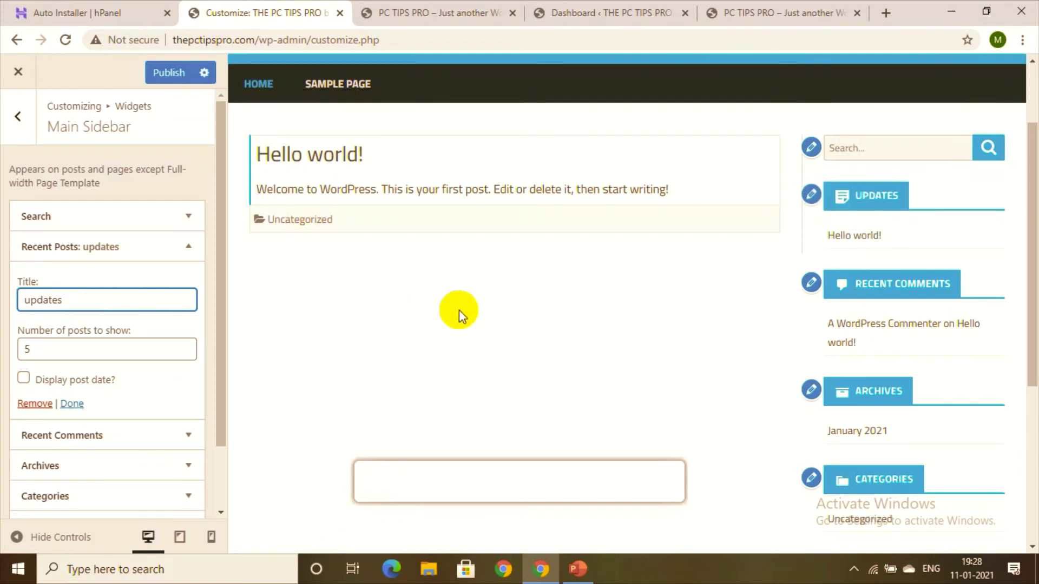
Step: Move the preview from the Hello world! post back to the blog's home page via the HOME menu item
left_click(854, 238)
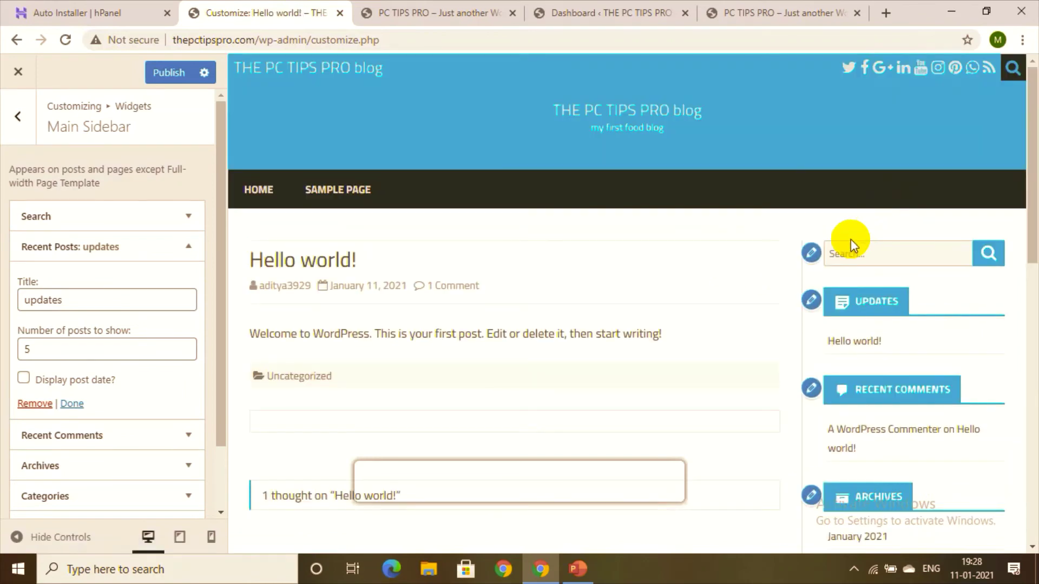
left_click(809, 393)
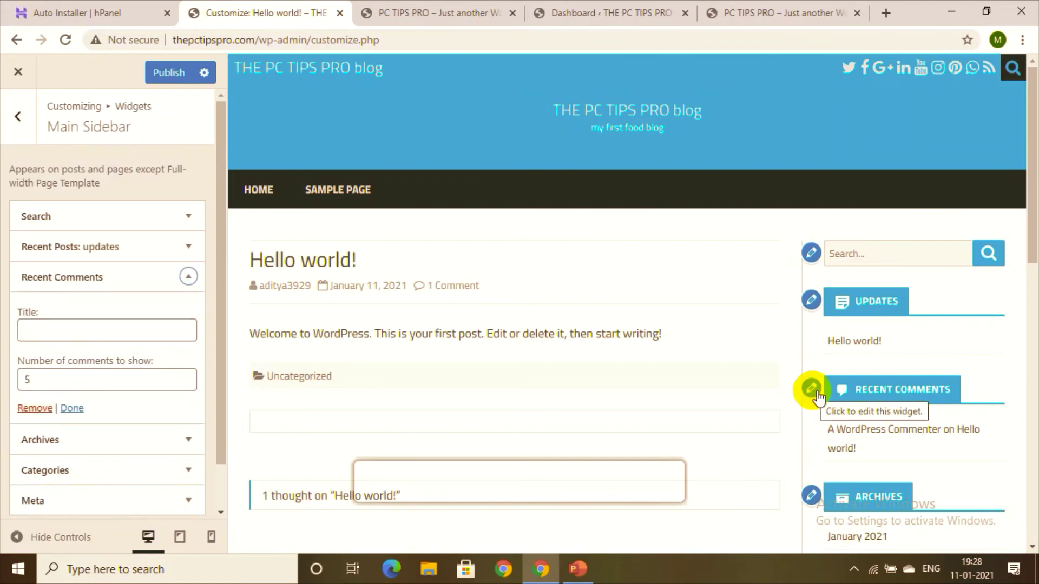
left_click_drag(1028, 241, 1032, 394)
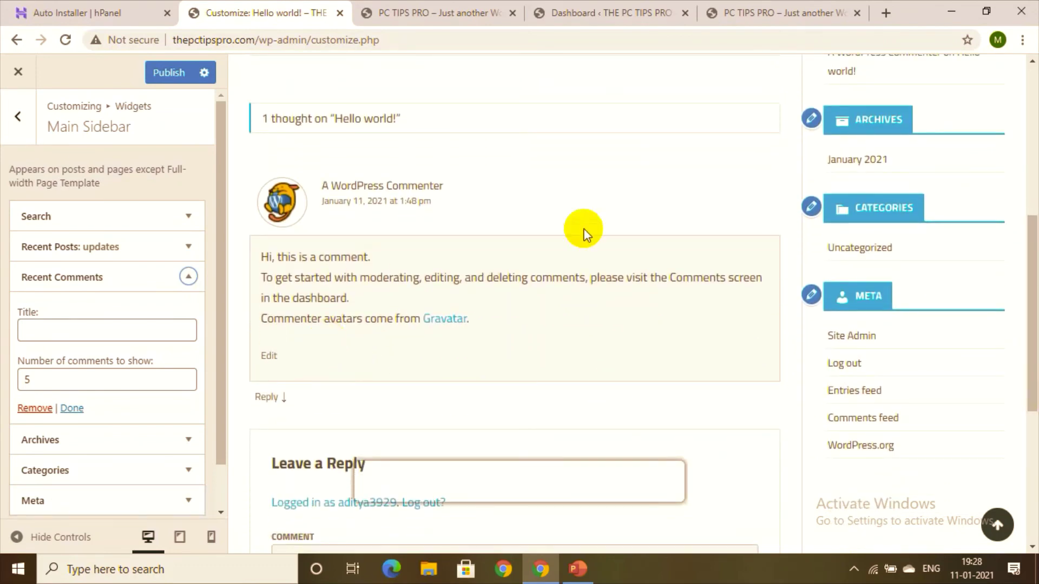
left_click_drag(1031, 290, 1033, 142)
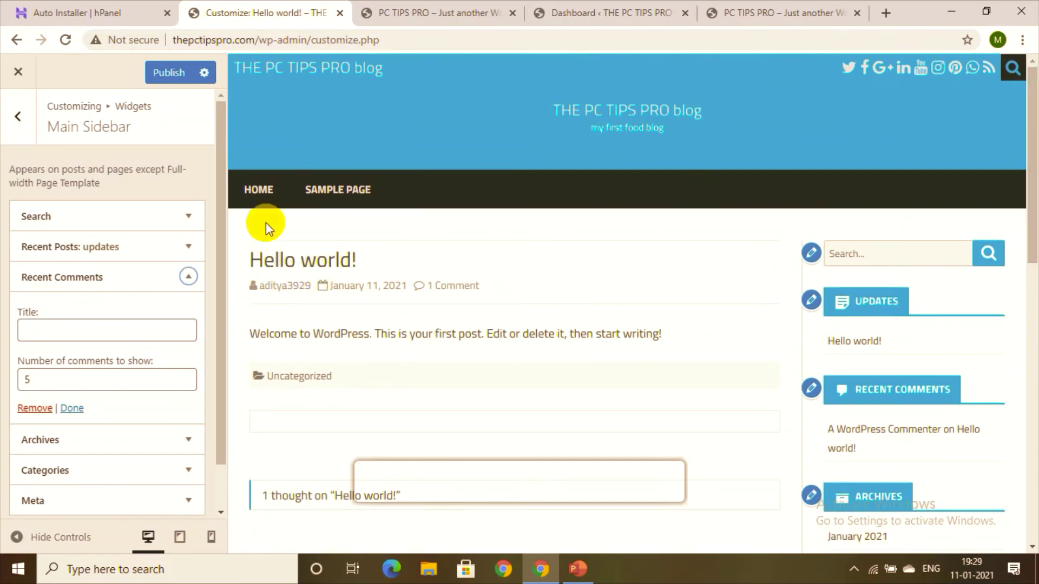
left_click(258, 189)
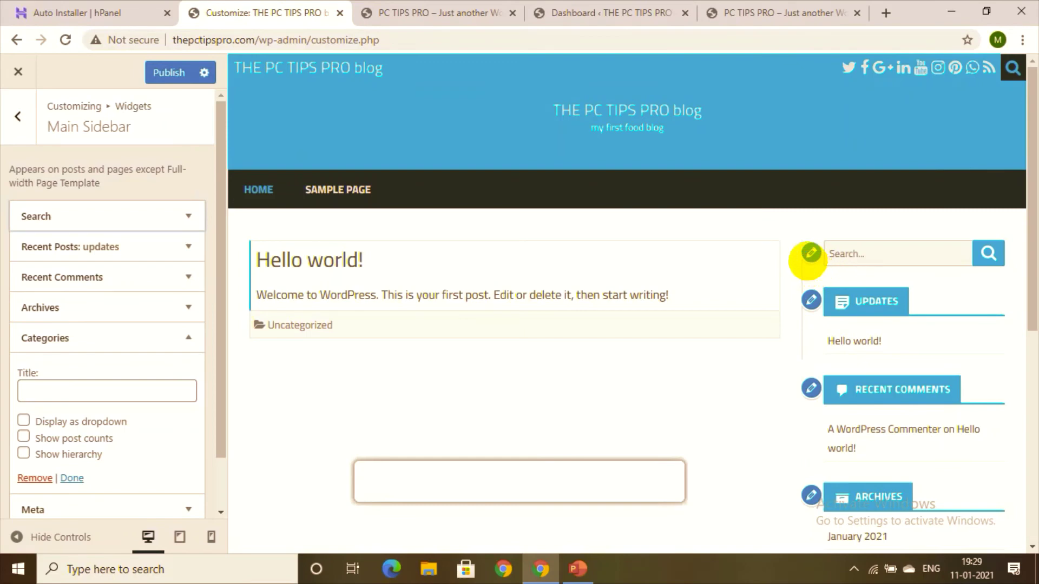
Step: Title the sidebar Search widget 'explore'
left_click(811, 252)
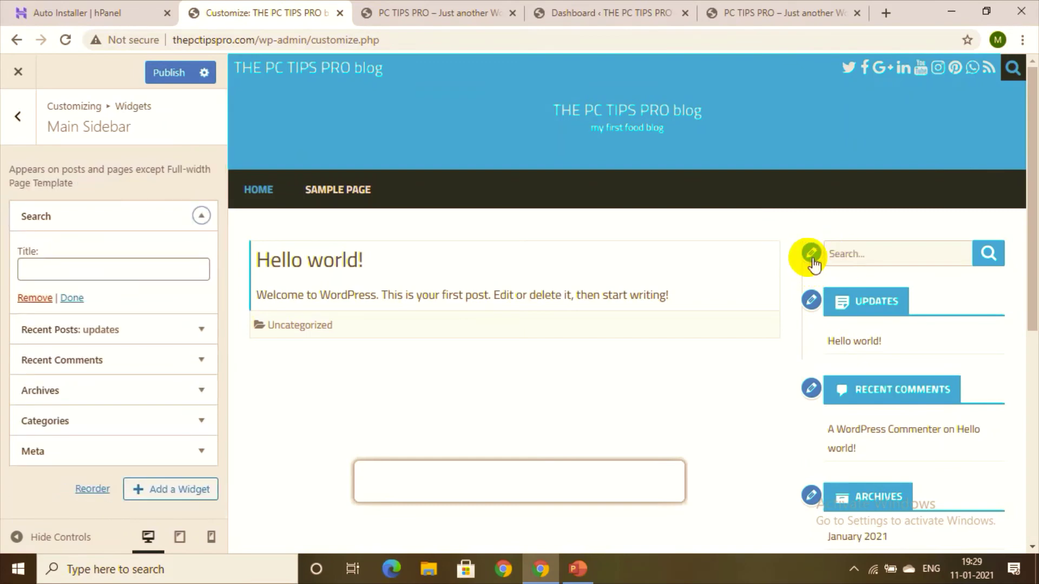
left_click(63, 268)
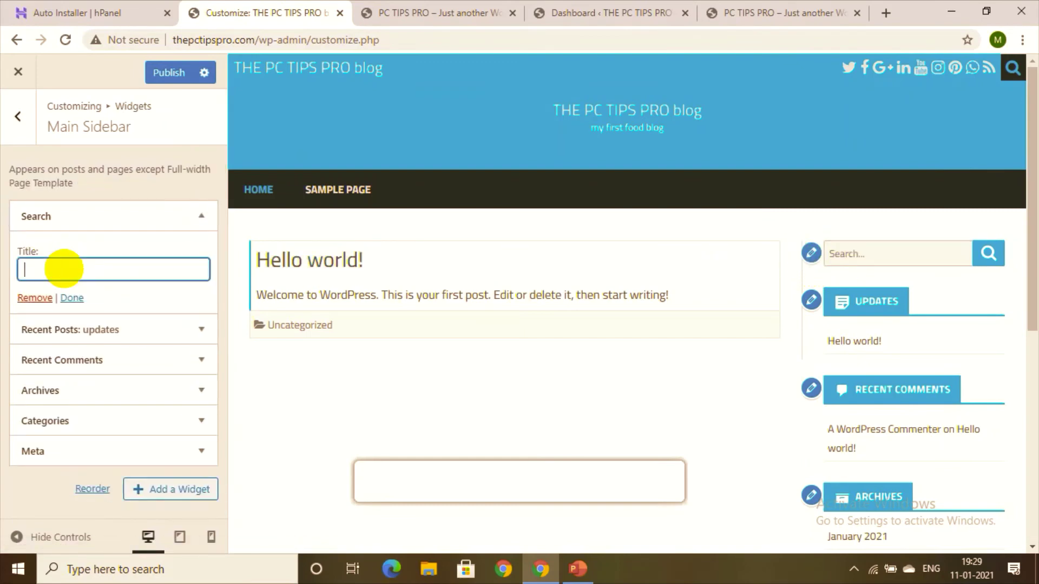
type("start")
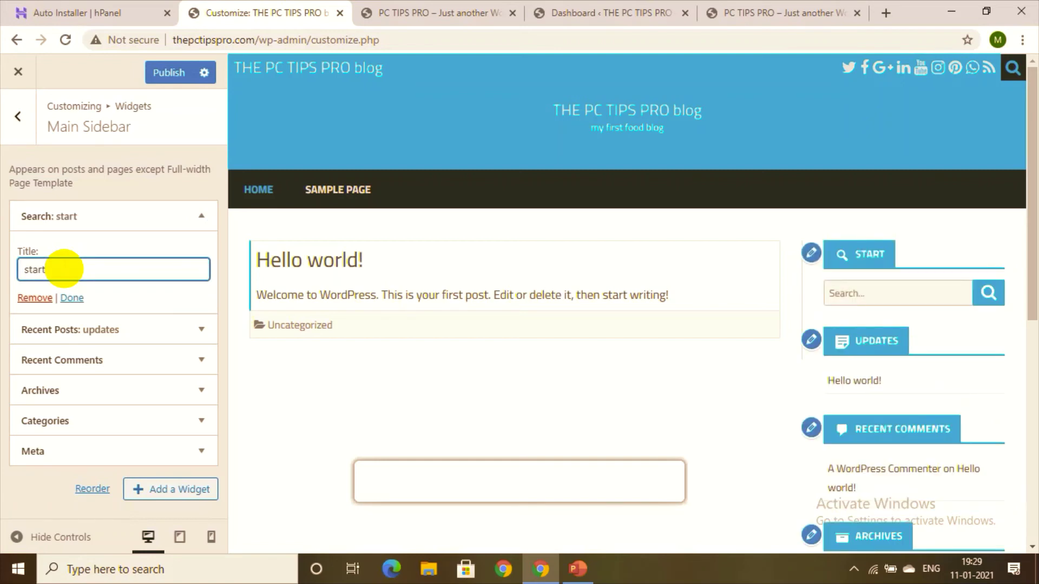
key("BackSpace")
key("BackSpace")
key("BackSpace")
type("e")
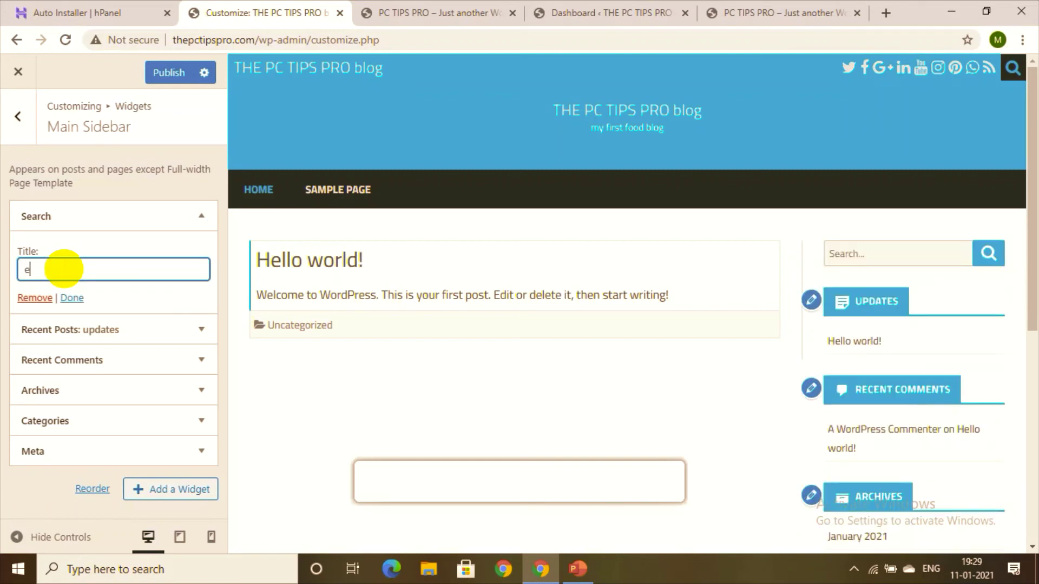
type("xplore")
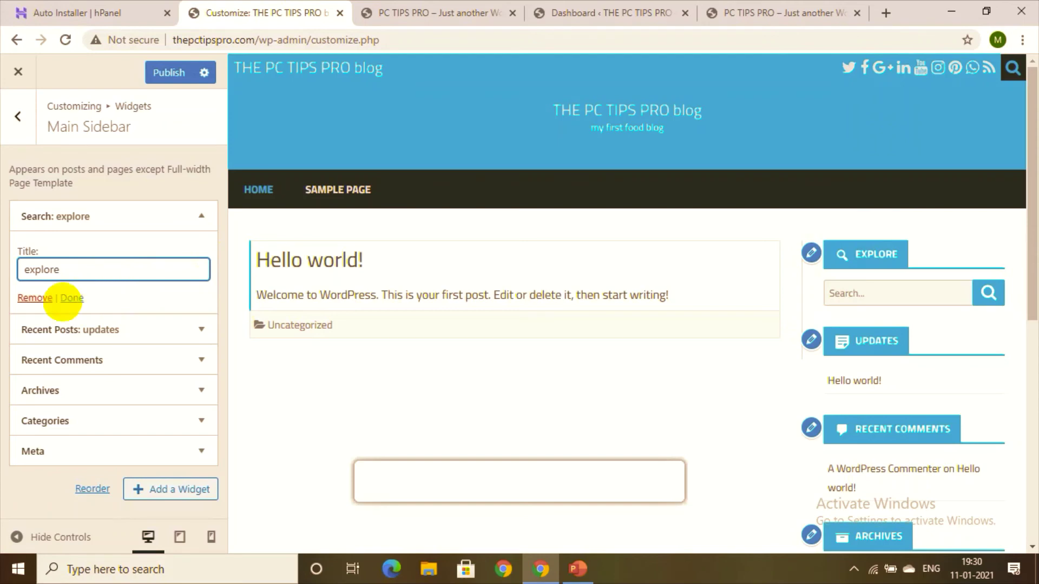
Step: Expand the Meta widget and remove it from the Main Sidebar
left_click(70, 327)
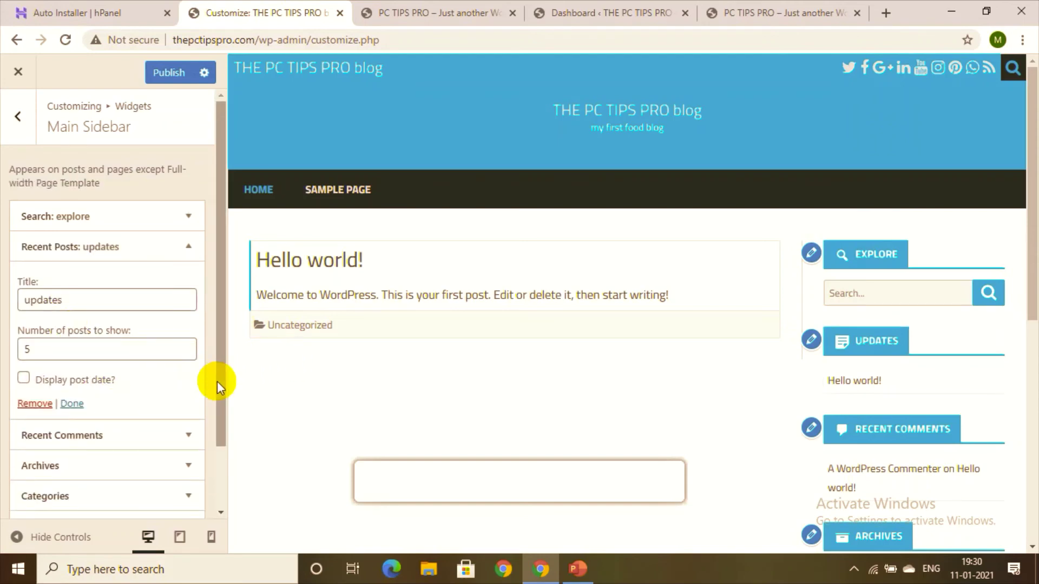
left_click_drag(216, 401, 222, 475)
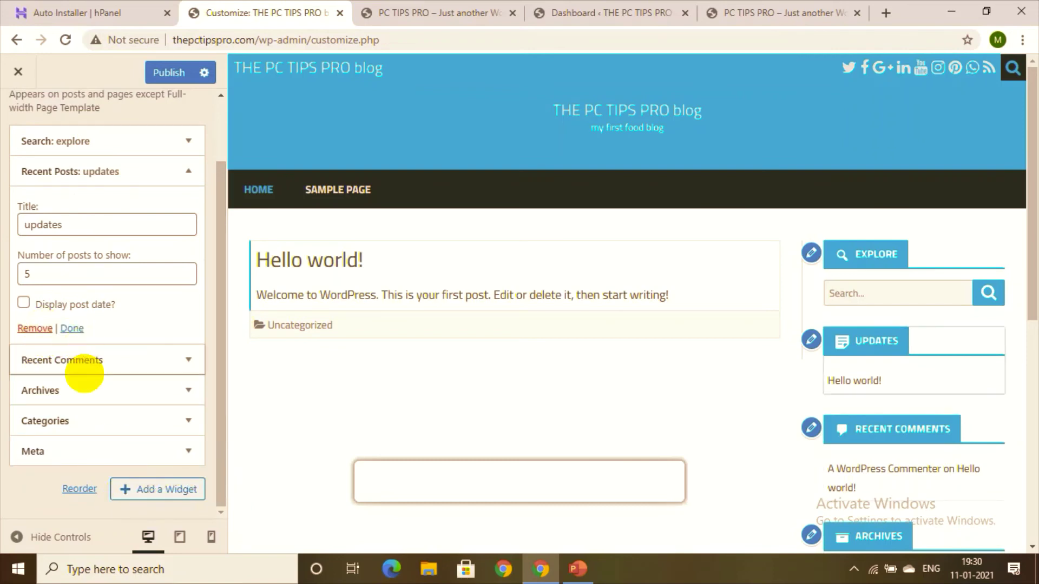
left_click(51, 452)
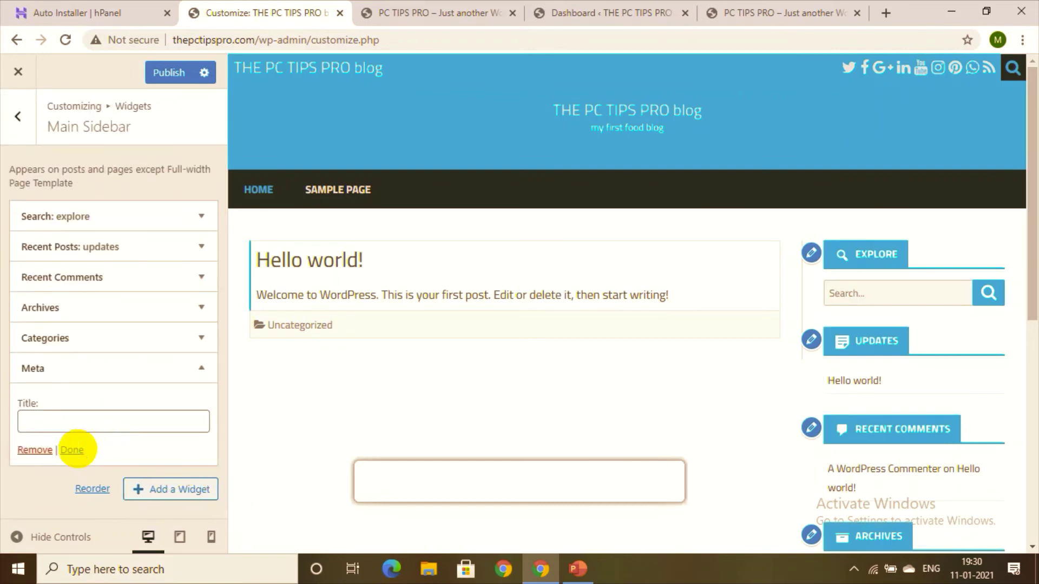
left_click(34, 450)
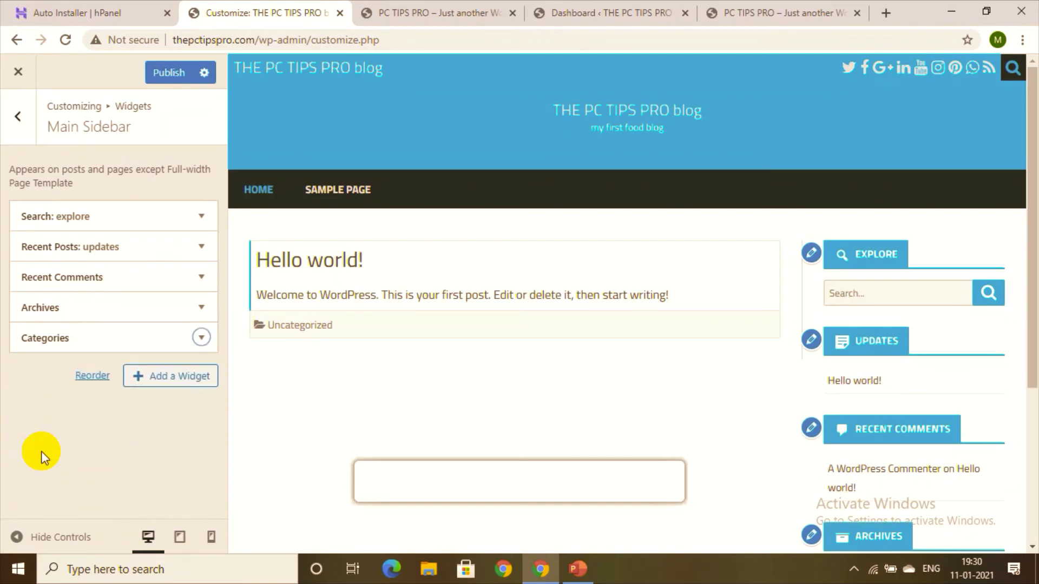
Step: Browse the Add a Widget list, then back out of Main Sidebar to the main Customizer panel
left_click(163, 379)
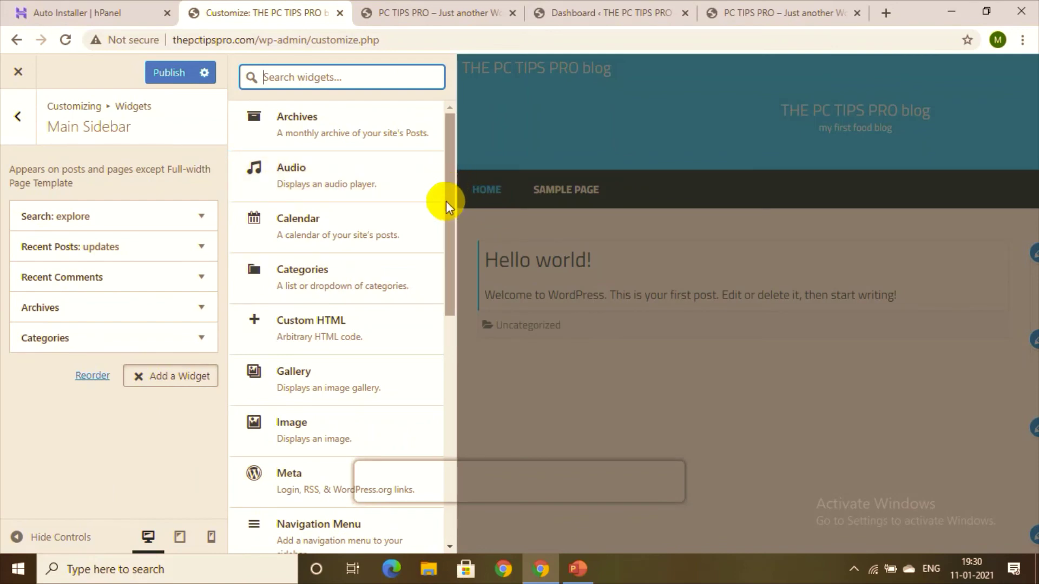
left_click_drag(451, 229, 427, 343)
scroll(425, 311, "up", 4)
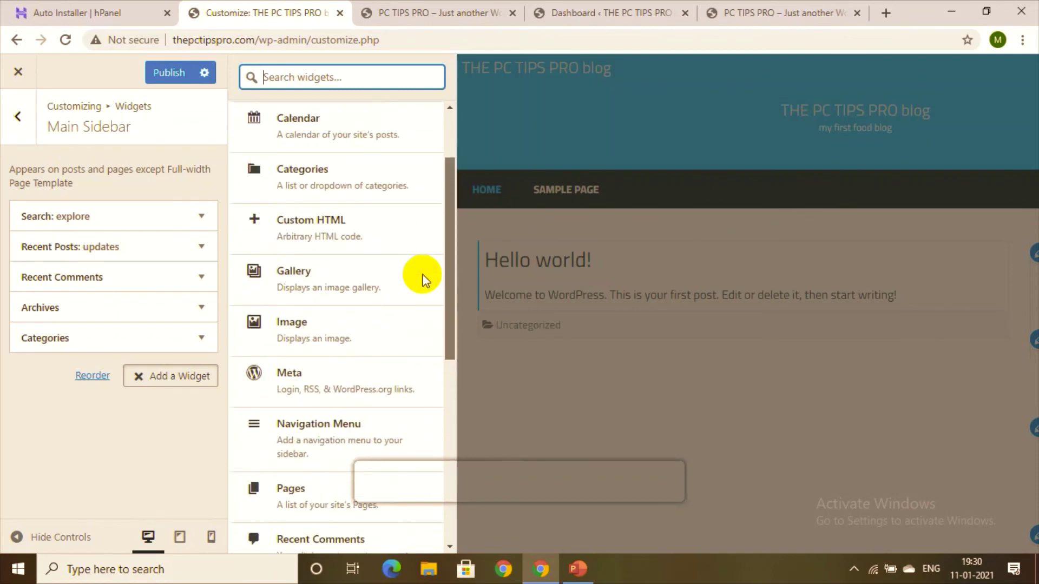
left_click(18, 118)
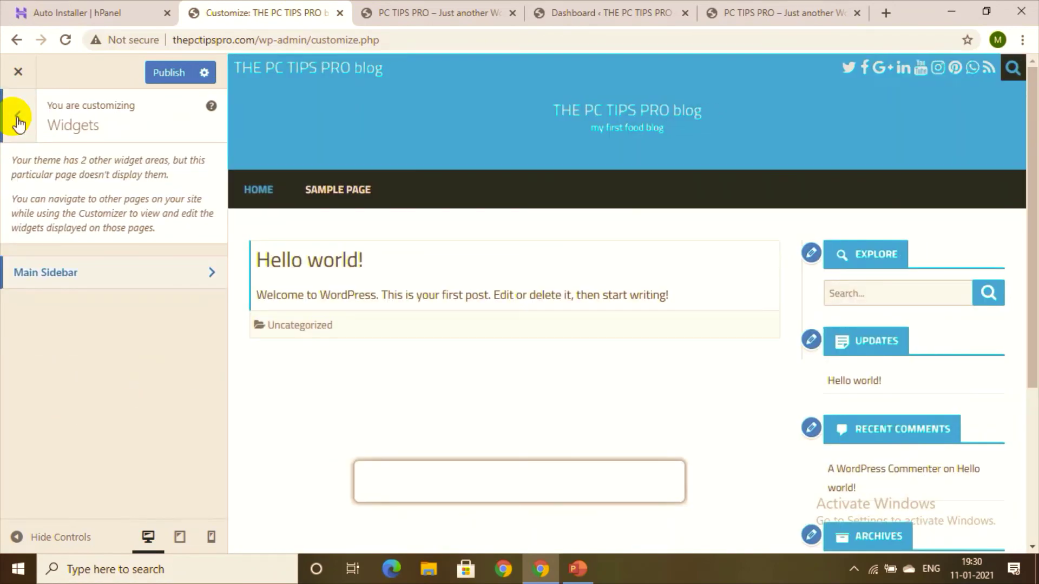
left_click(18, 118)
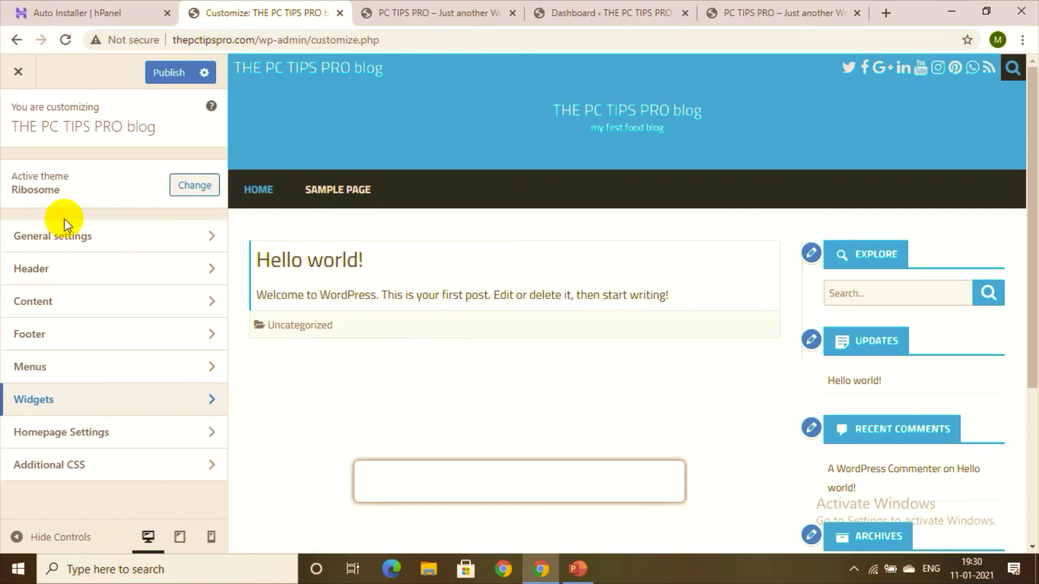
Step: Live-preview Twenty Twenty-One from the installed themes and Activate & Publish it
left_click(190, 191)
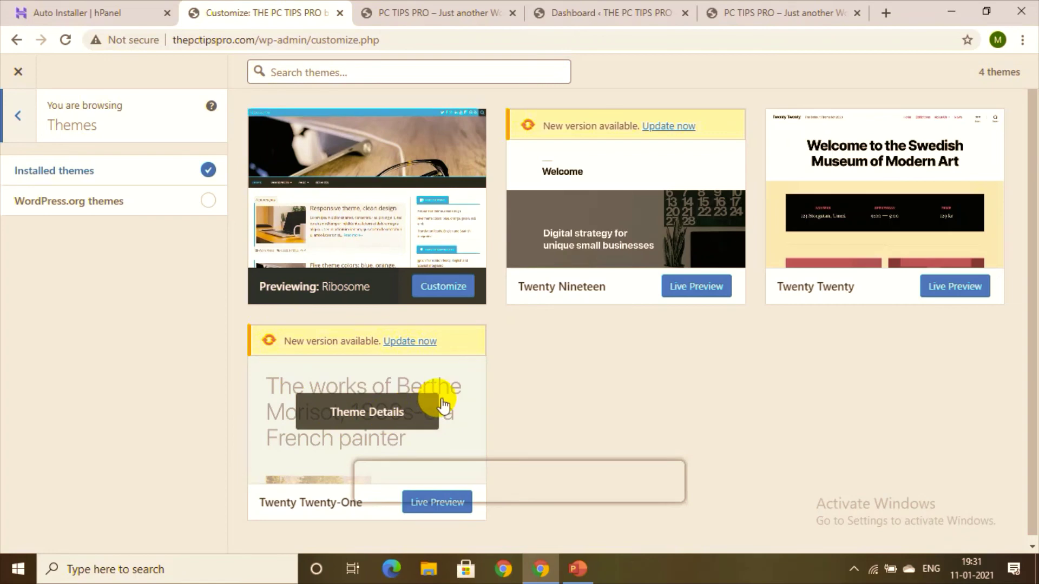
left_click(437, 504)
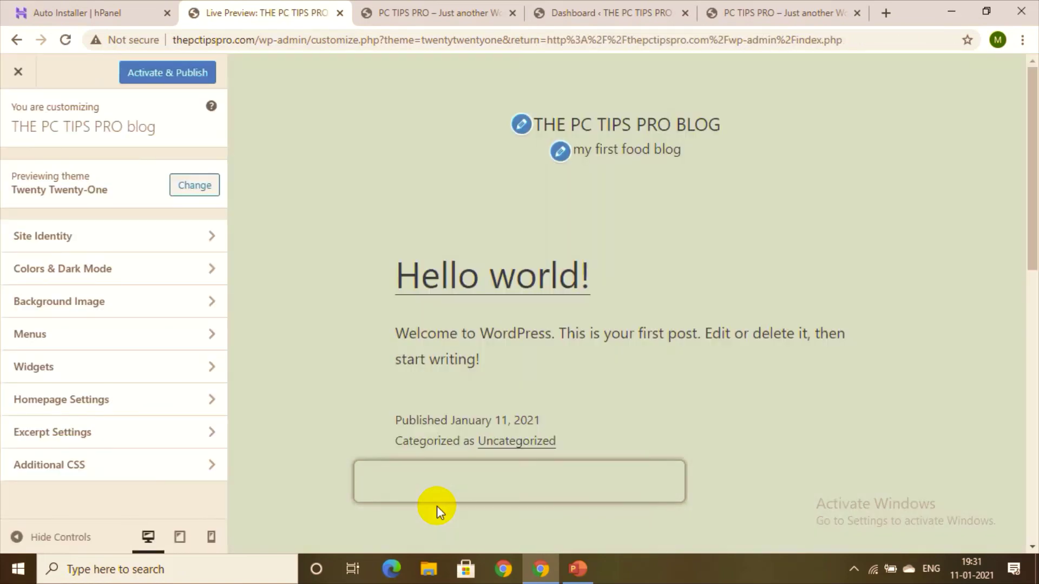
left_click(174, 74)
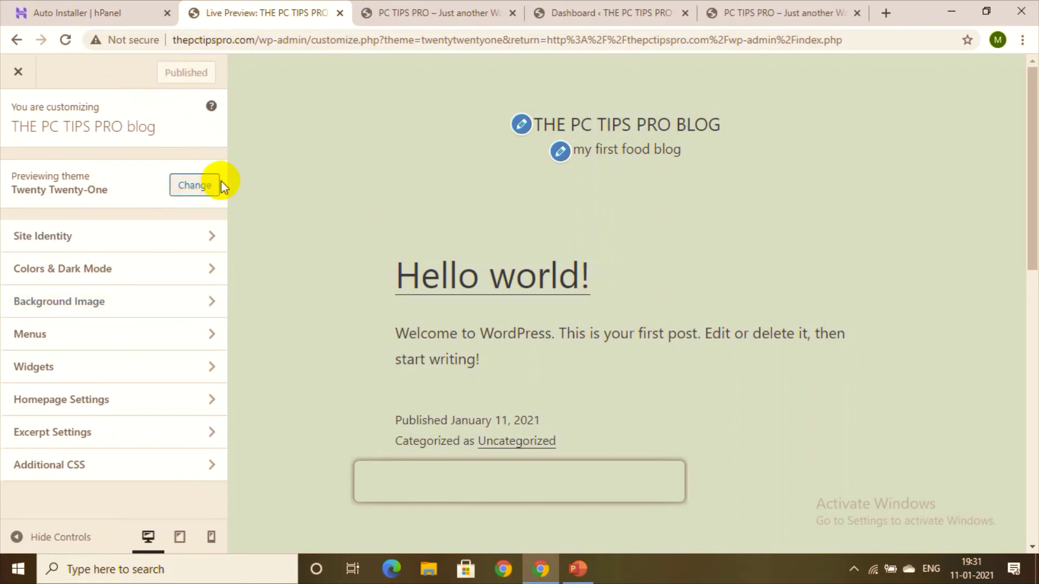
Step: Preview Twenty Nineteen from its Theme Details, then leave the customizer for the admin Dashboard
left_click(193, 192)
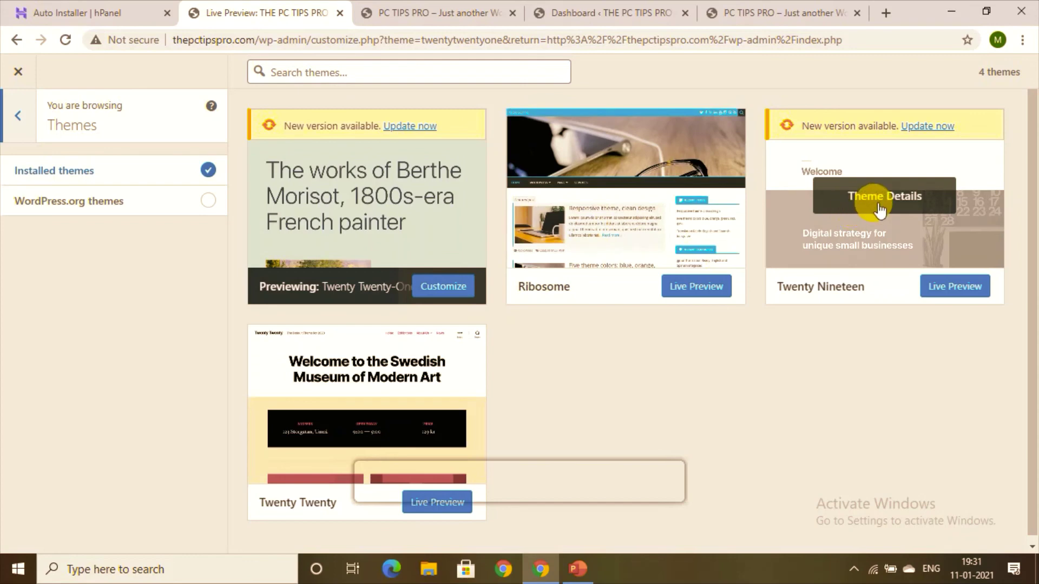
left_click(876, 208)
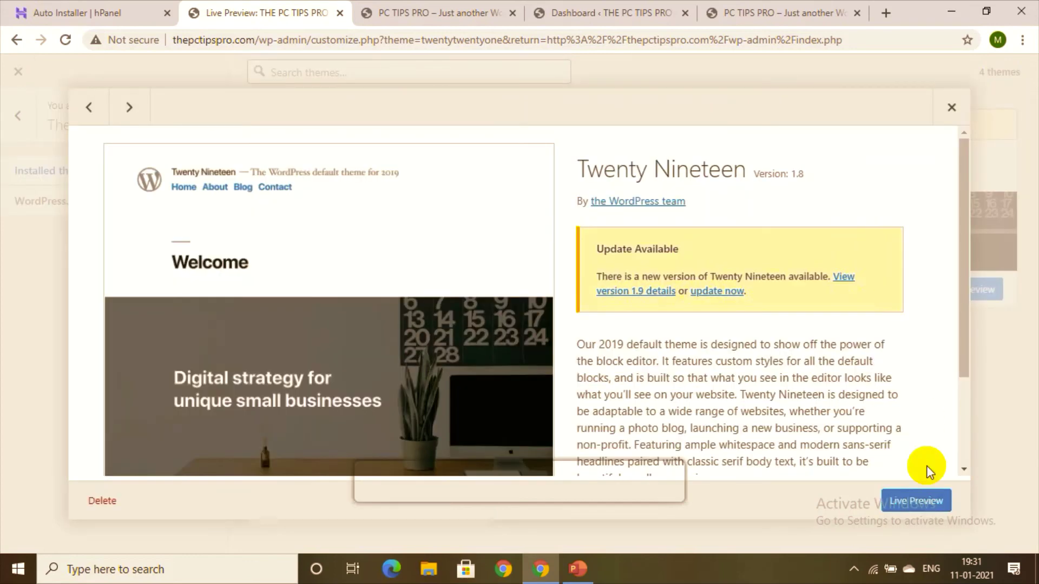
left_click(889, 503)
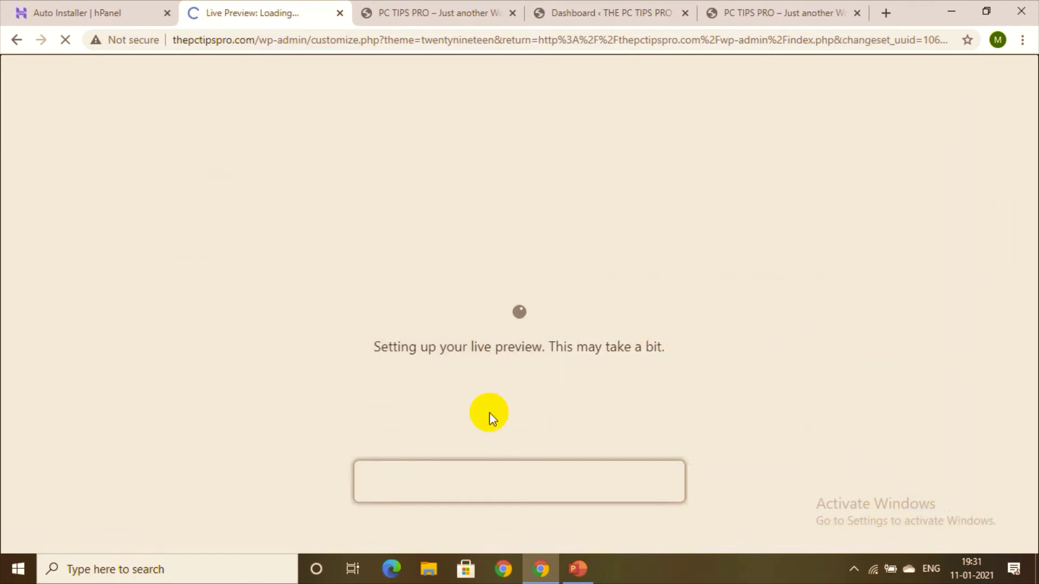
left_click(14, 42)
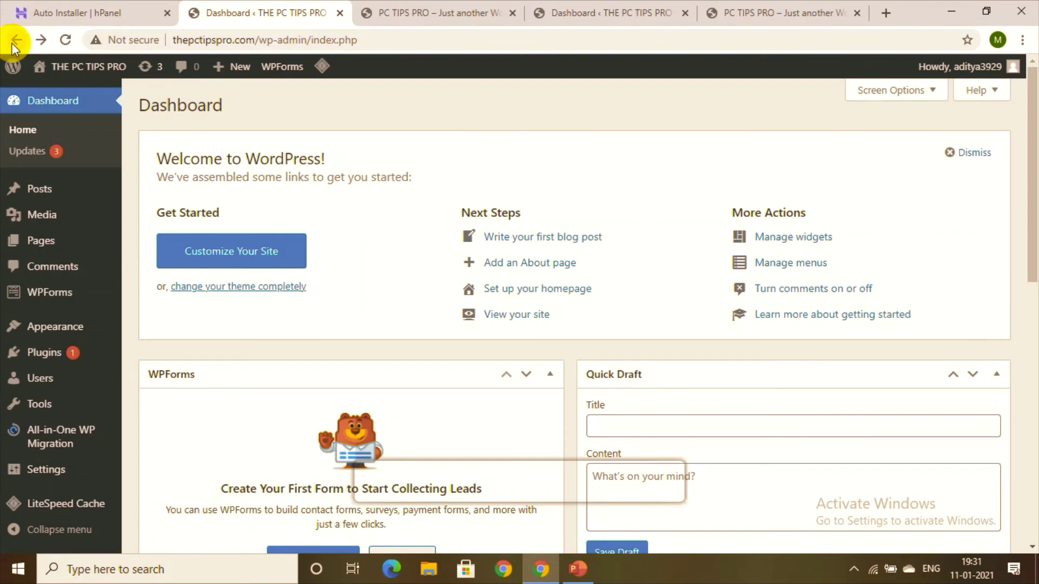